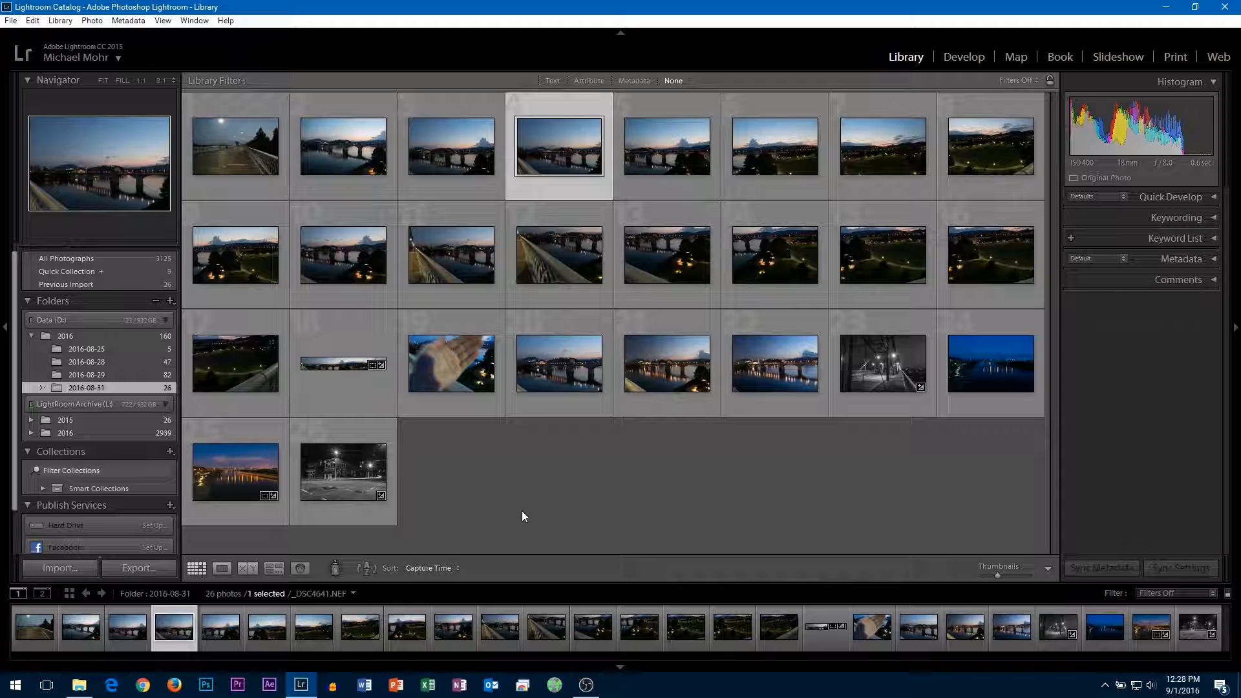
Step: Switch to File Explorer, find the raw photo _DSC4489 in the camera's 100D3300 folder and open it with Photoshop
{"action": "left_click", "coordinate": [79, 685]}
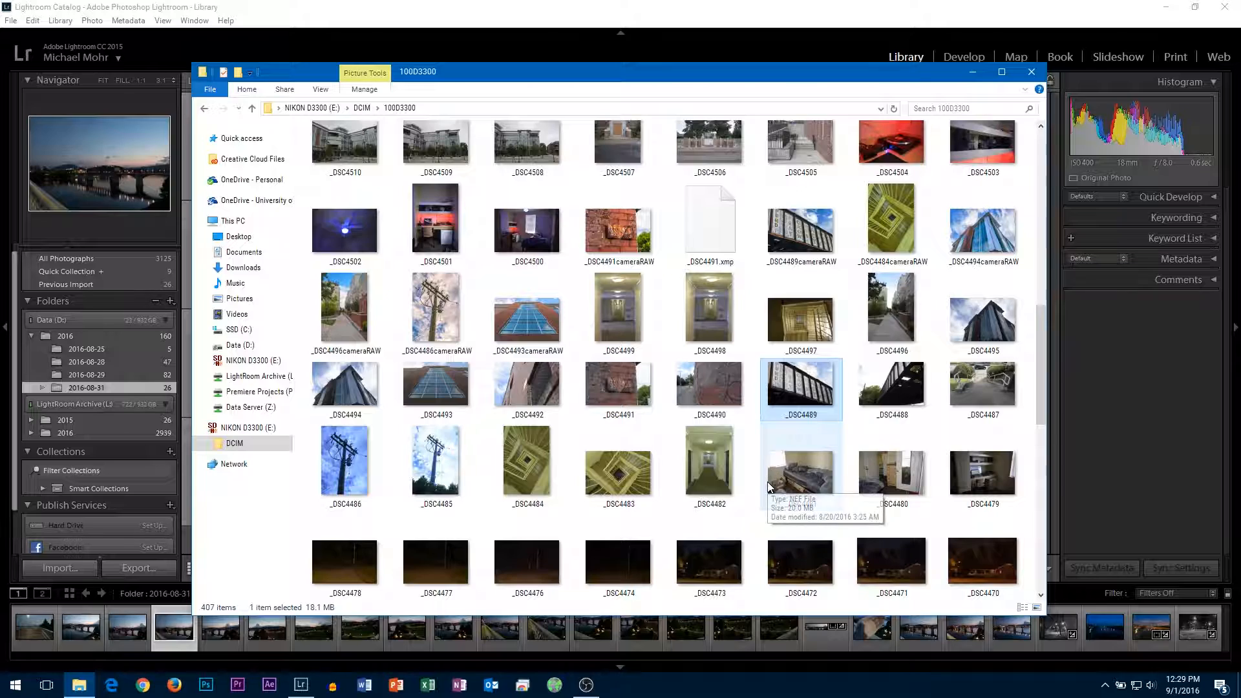
{"action": "scroll", "coordinate": [789, 471], "scroll_direction": "up", "scroll_amount": 3}
{"action": "scroll", "coordinate": [790, 473], "scroll_direction": "down", "scroll_amount": 7}
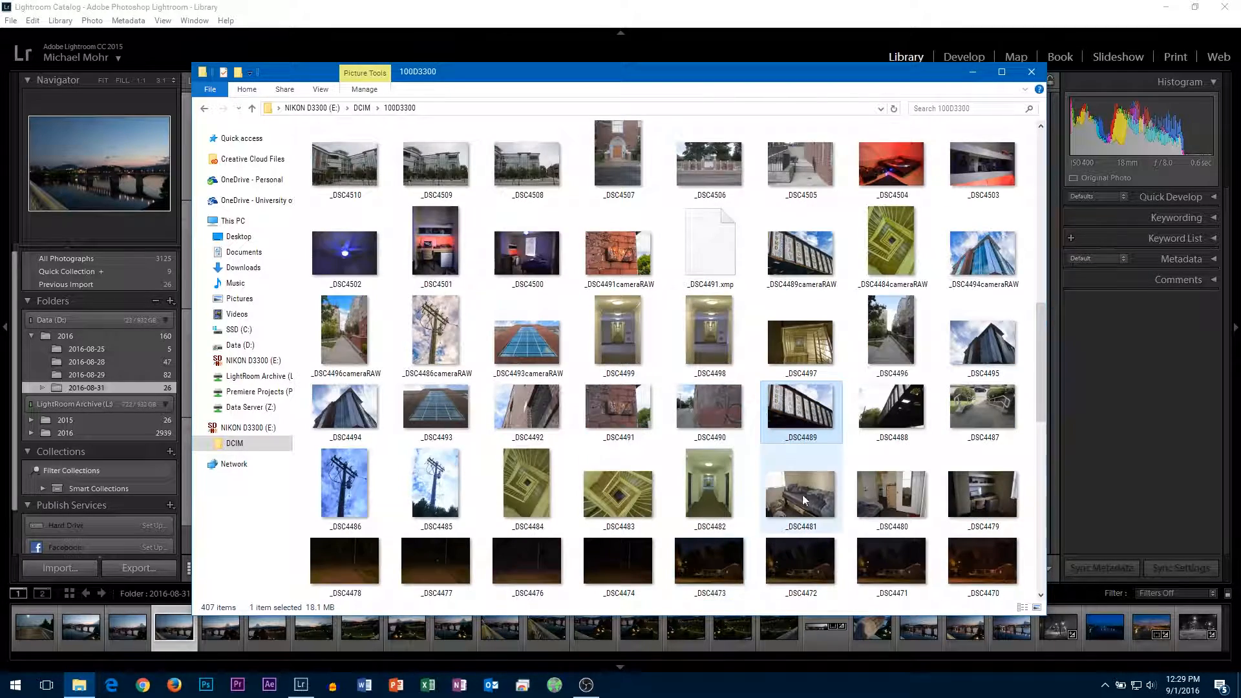
{"action": "scroll", "coordinate": [798, 501], "scroll_direction": "up", "scroll_amount": 8}
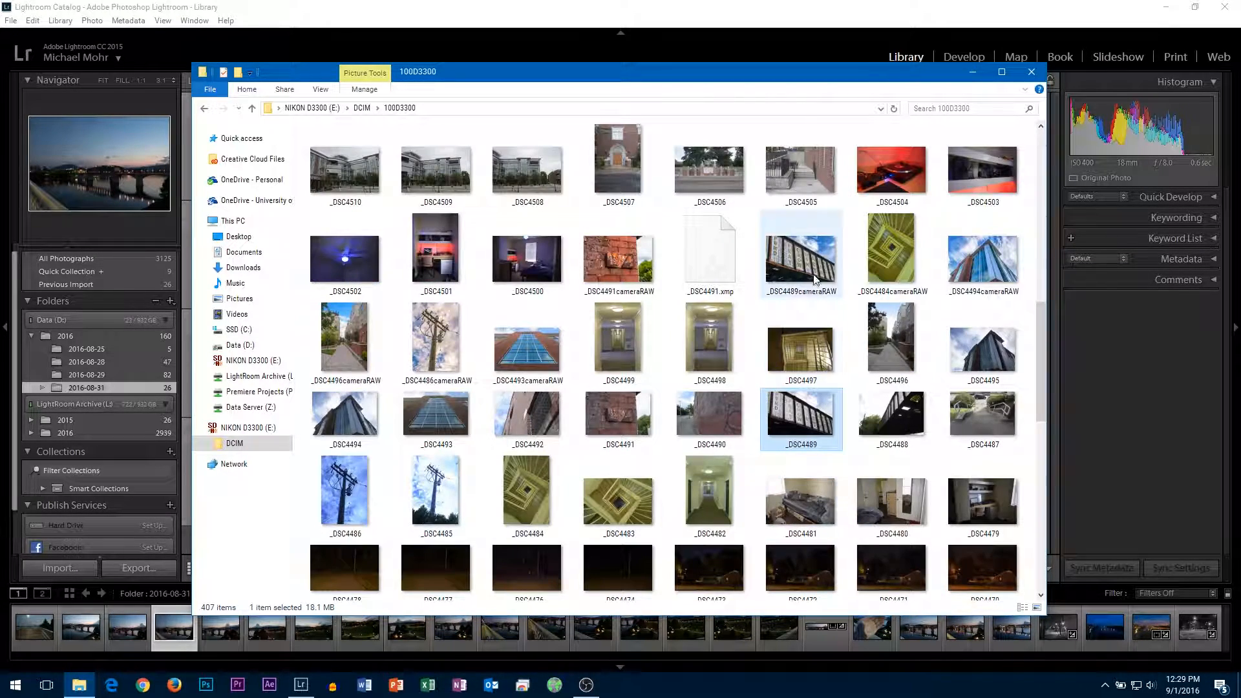
{"action": "scroll", "coordinate": [793, 409], "scroll_direction": "down", "scroll_amount": 10}
{"action": "scroll", "coordinate": [793, 409], "scroll_direction": "up", "scroll_amount": 9}
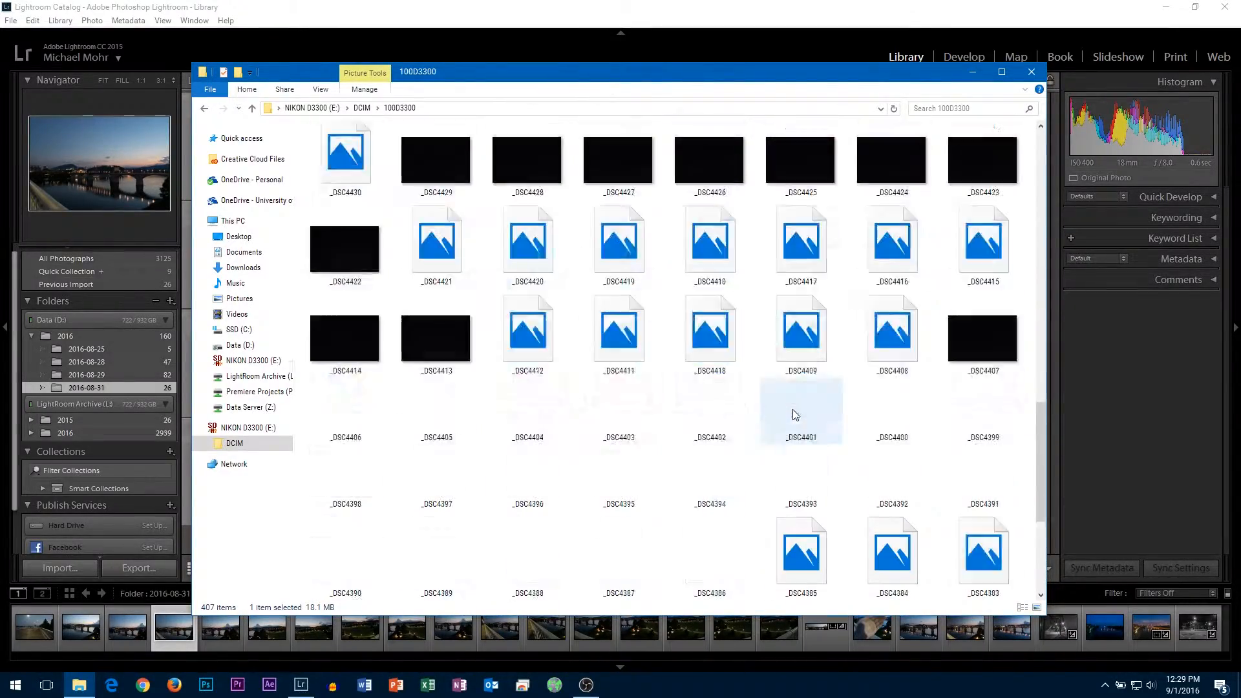
{"action": "scroll", "coordinate": [806, 449], "scroll_direction": "down", "scroll_amount": 3}
{"action": "right_click", "coordinate": [805, 395]}
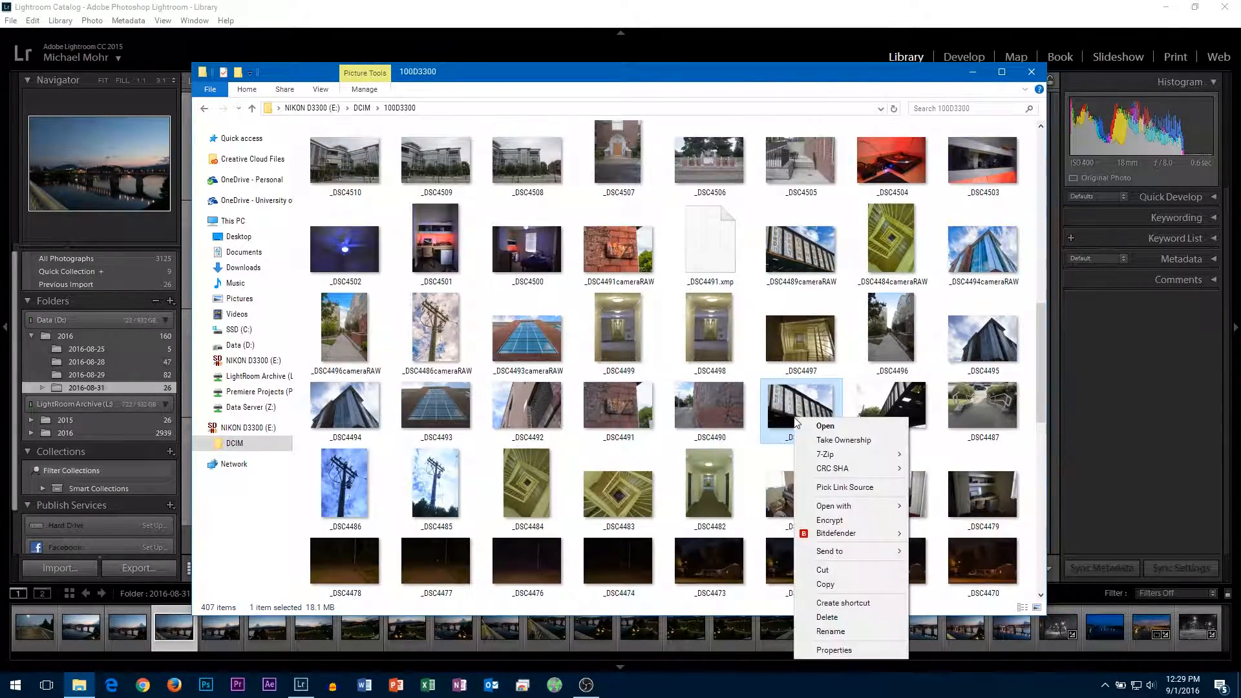
{"action": "left_click", "coordinate": [782, 417]}
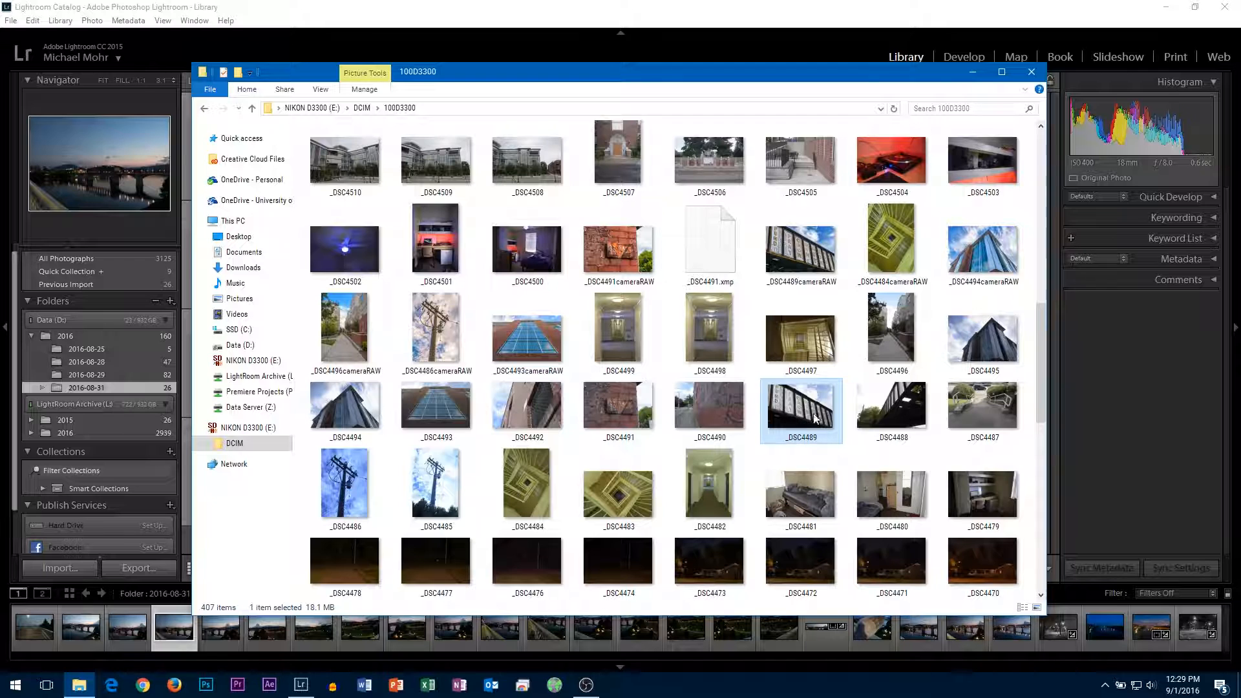
{"action": "right_click", "coordinate": [799, 411]}
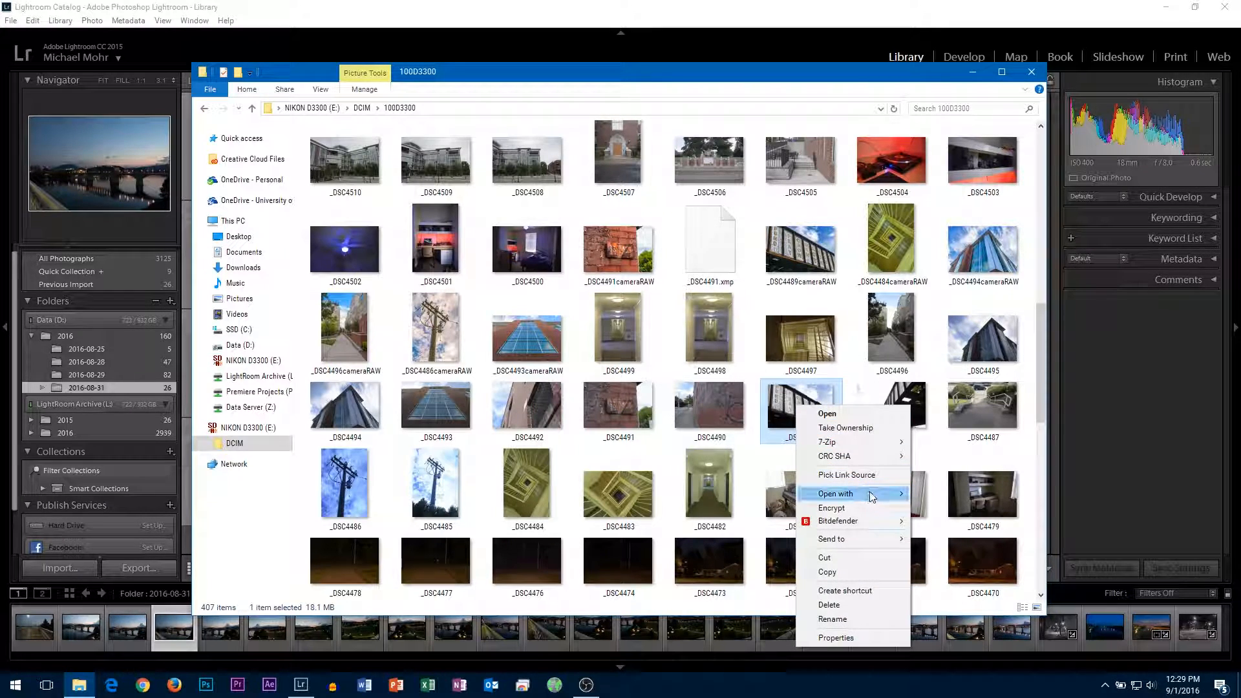
{"action": "mouse_move", "coordinate": [860, 494]}
{"action": "left_click", "coordinate": [946, 496]}
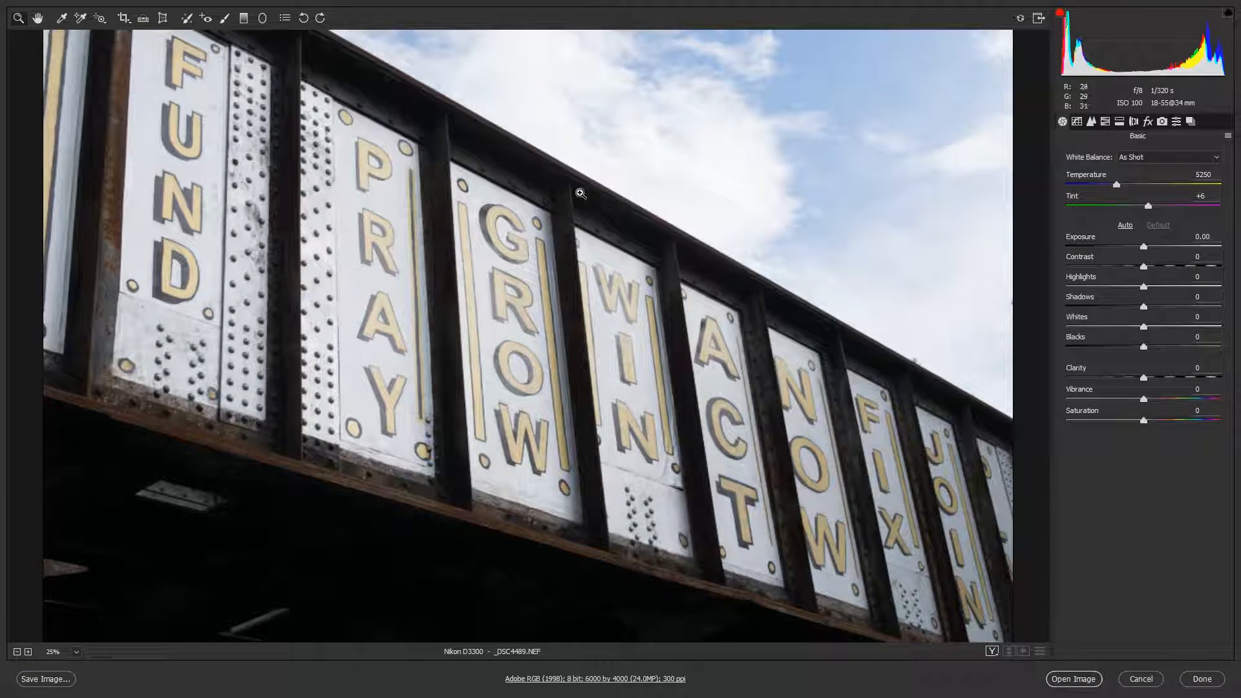
Step: Fit the bridge photo in view and set its camera calibration profile to Camera Neutral
{"action": "left_click", "coordinate": [38, 17]}
{"action": "right_click", "coordinate": [294, 145]}
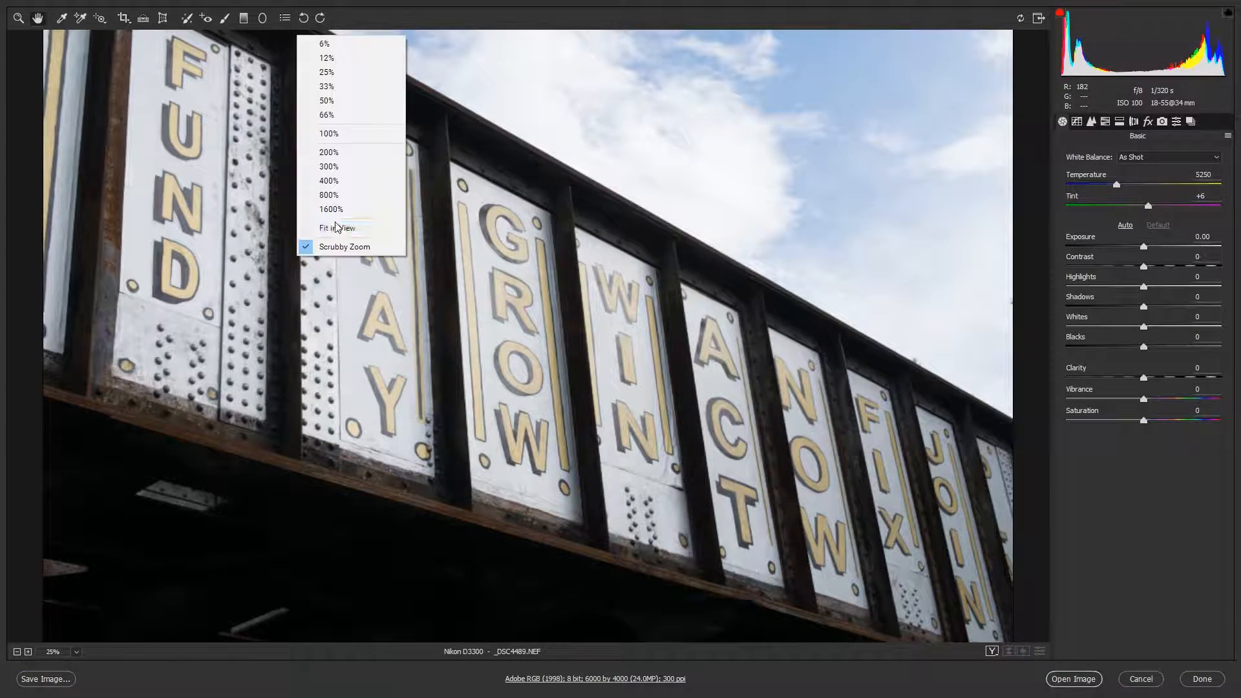
{"action": "left_click", "coordinate": [375, 245]}
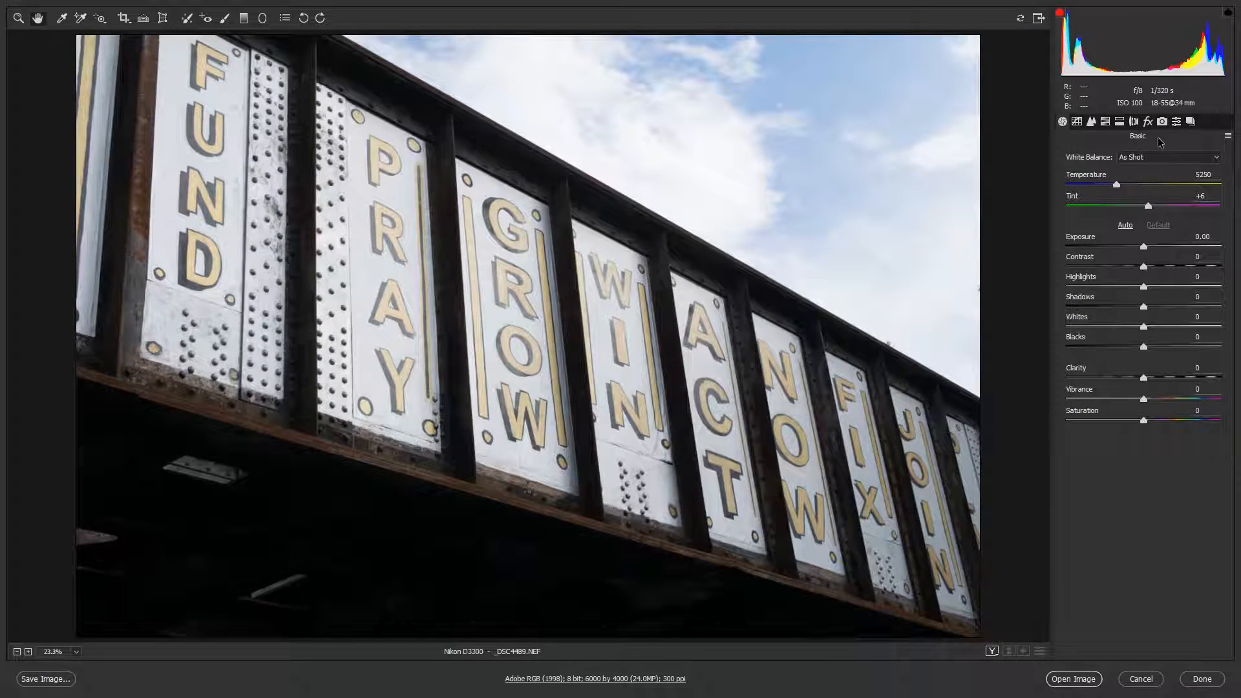
{"action": "left_click", "coordinate": [1177, 122]}
{"action": "left_click", "coordinate": [1162, 121]}
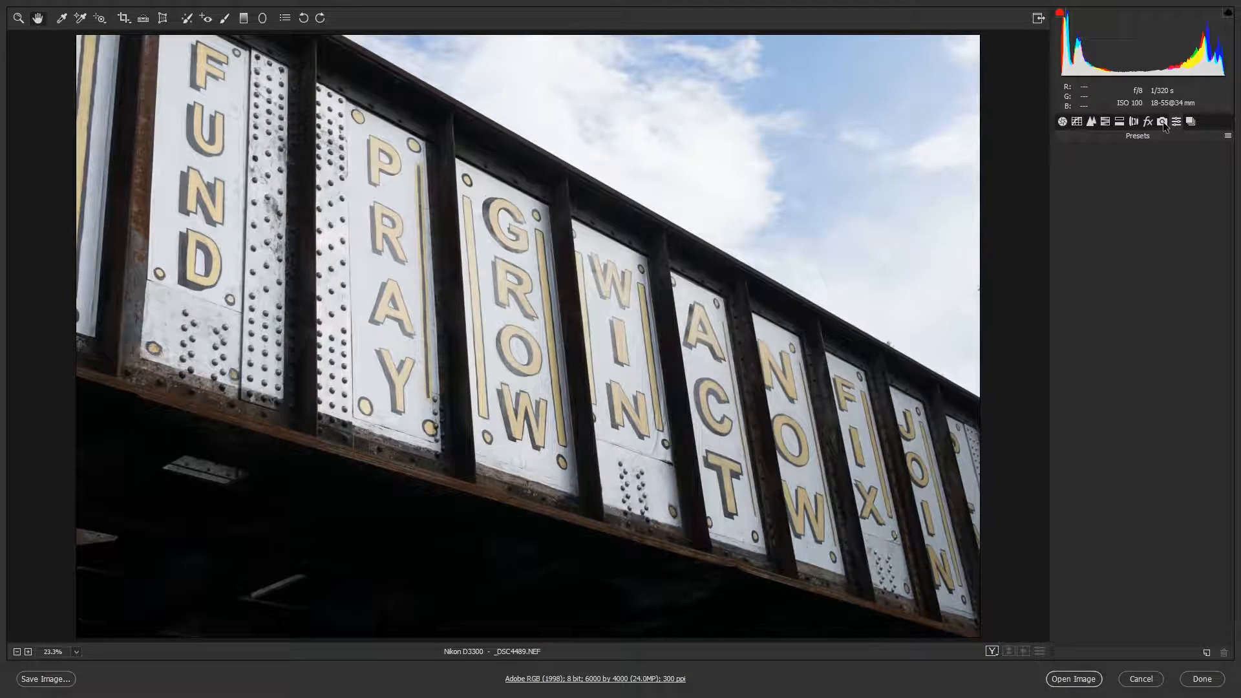
{"action": "left_click", "coordinate": [1162, 202]}
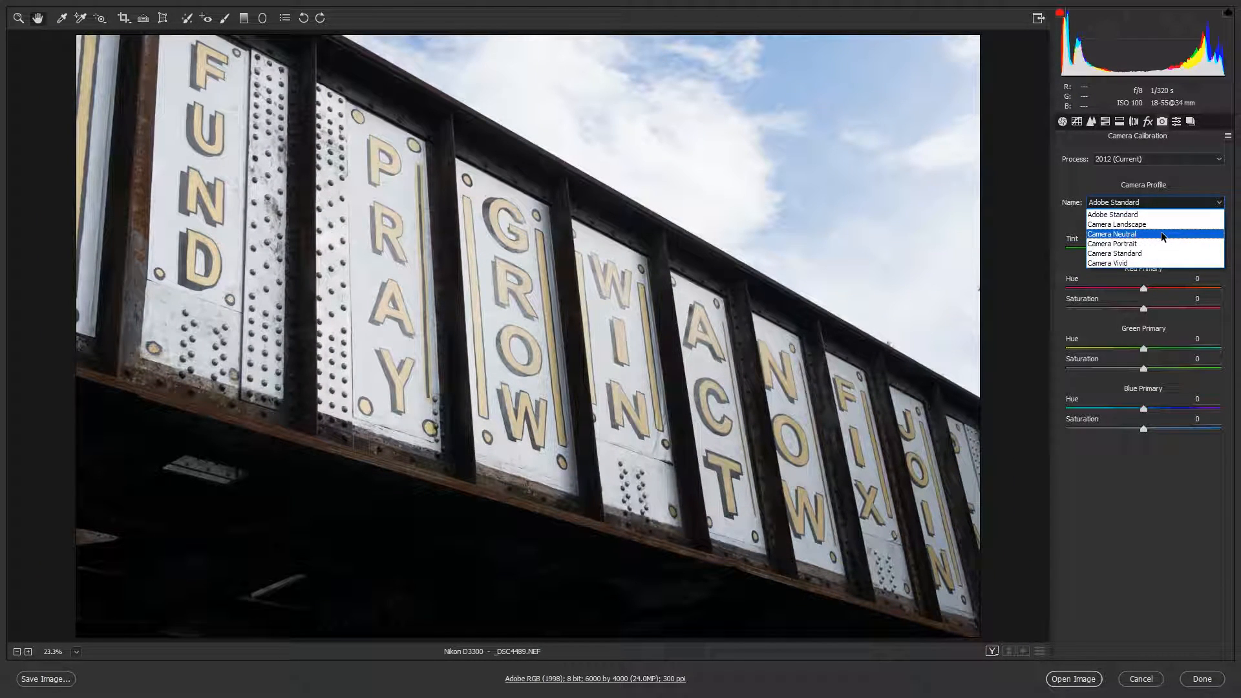
{"action": "left_click", "coordinate": [1162, 234]}
Step: Increase the photo's Dehaze amount, and enable Remove Chromatic Aberration and the lens profile corrections
{"action": "left_click", "coordinate": [1148, 121]}
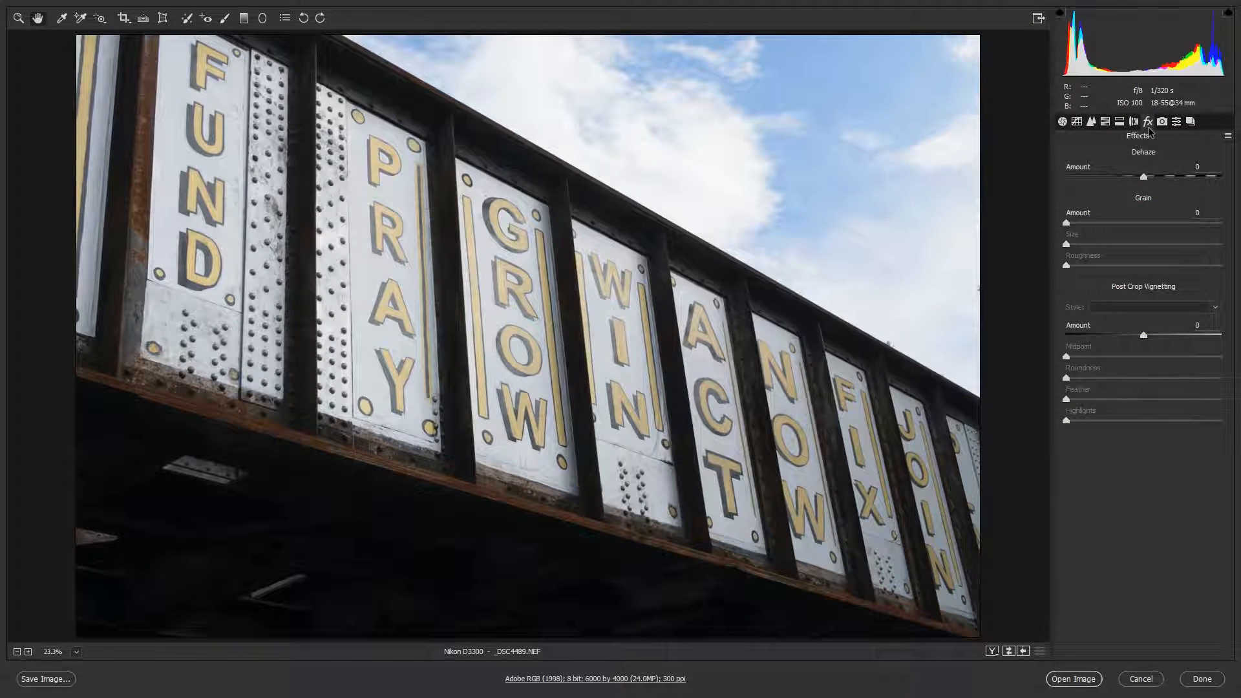
{"action": "left_click_drag", "start_coordinate": [1143, 175], "coordinate": [1171, 176]}
{"action": "left_click", "coordinate": [1133, 122]}
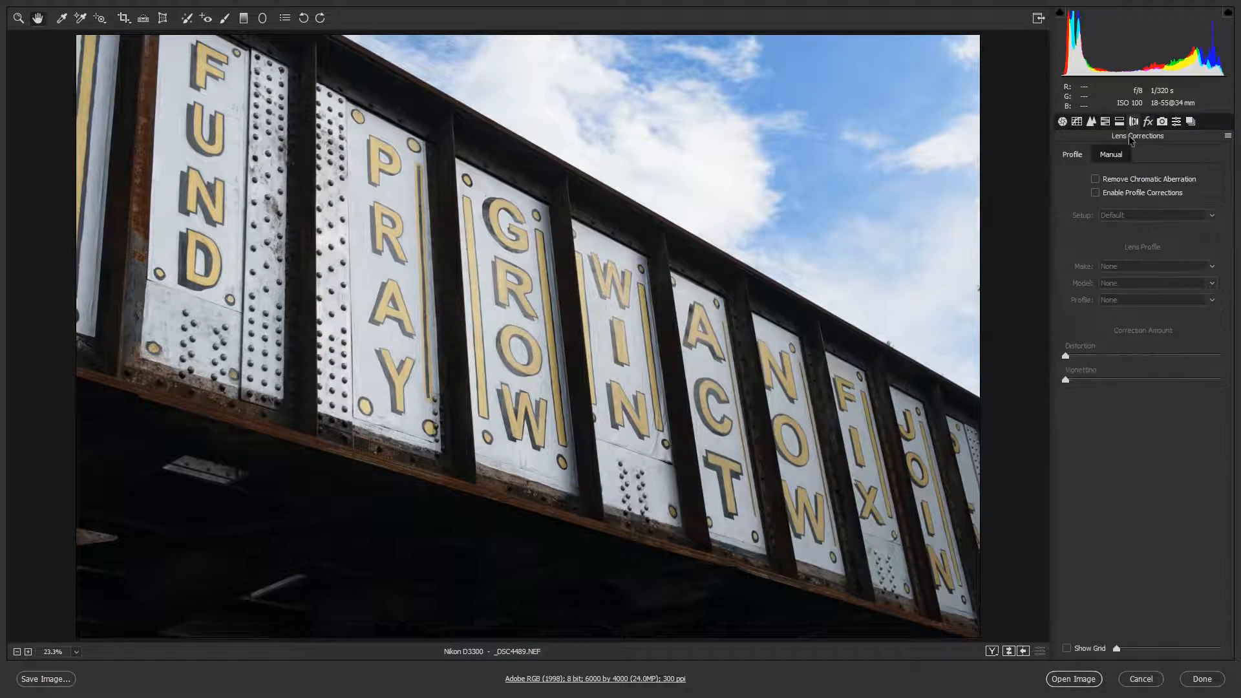
{"action": "left_click", "coordinate": [1095, 179]}
{"action": "left_click", "coordinate": [1096, 193]}
Step: Set the photo's white balance to Daylight
{"action": "left_click", "coordinate": [1120, 122]}
{"action": "left_click", "coordinate": [1106, 122]}
{"action": "left_click", "coordinate": [1092, 122]}
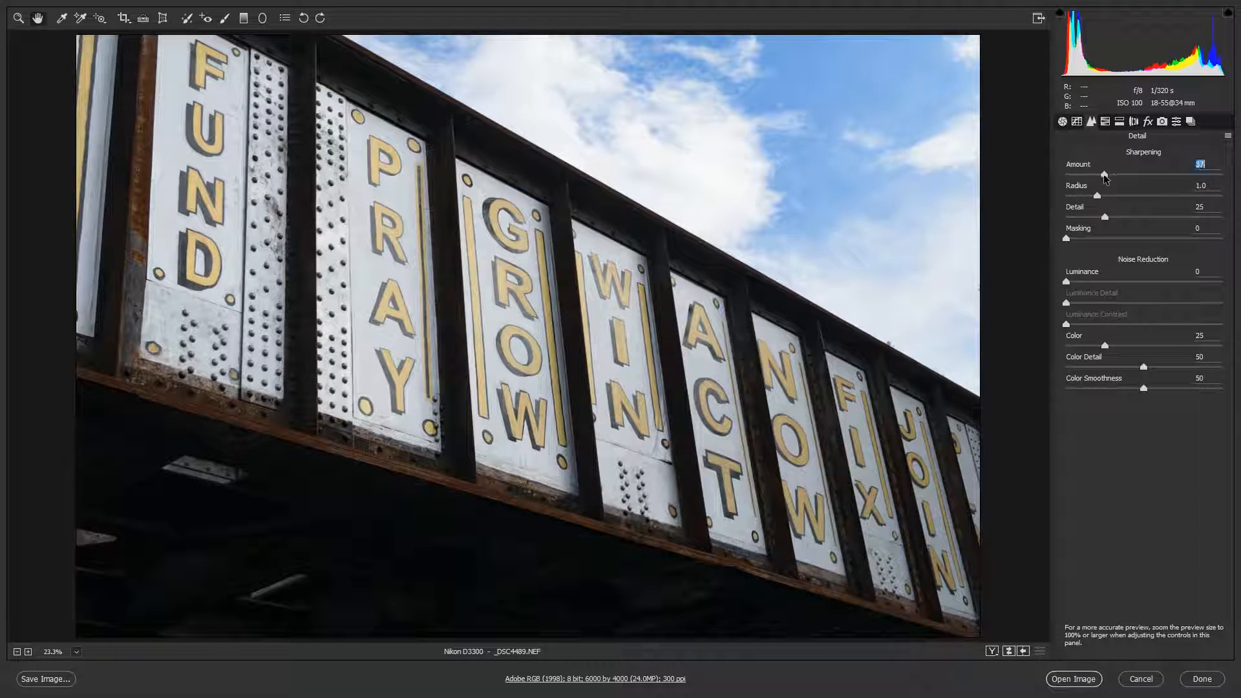
{"action": "left_click", "coordinate": [1078, 122]}
{"action": "left_click", "coordinate": [1063, 122]}
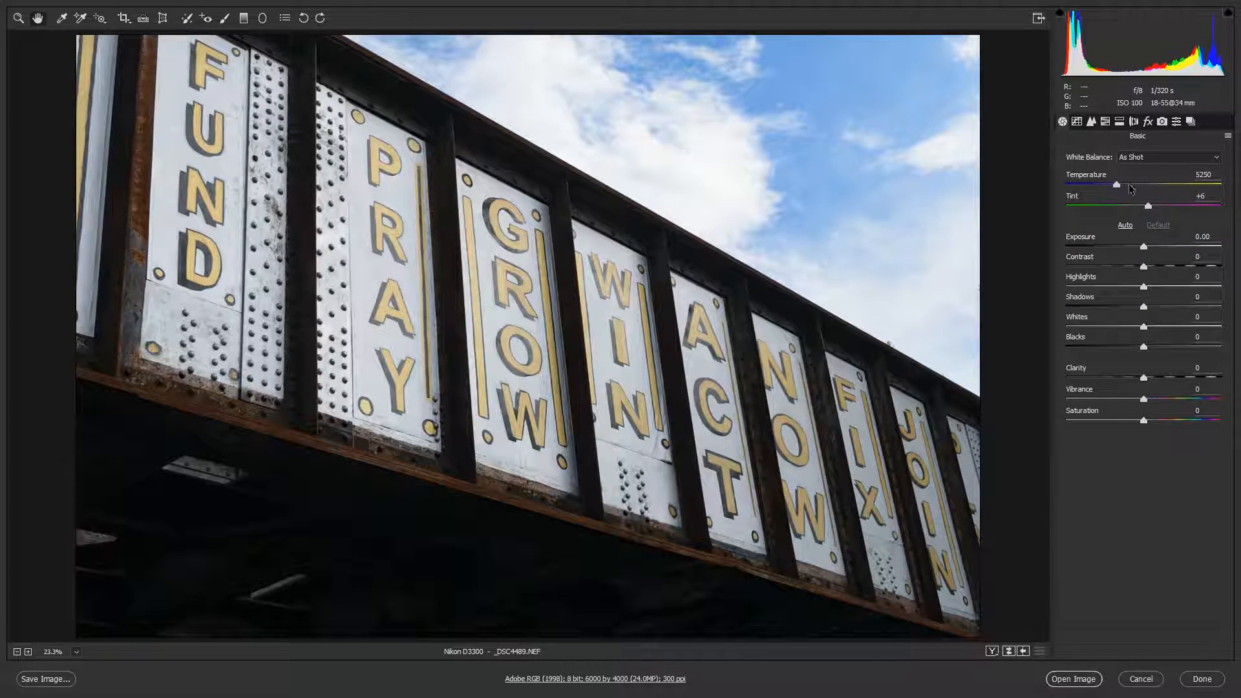
{"action": "left_click", "coordinate": [1142, 157]}
{"action": "left_click", "coordinate": [1147, 183]}
Step: Set Highlights to -23, Shadows to +39, Whites to +28, Blacks to +18 and Clarity to +39, and raise Saturation slightly
{"action": "left_click_drag", "start_coordinate": [1144, 288], "coordinate": [1166, 326]}
{"action": "key", "text": "Tab"}
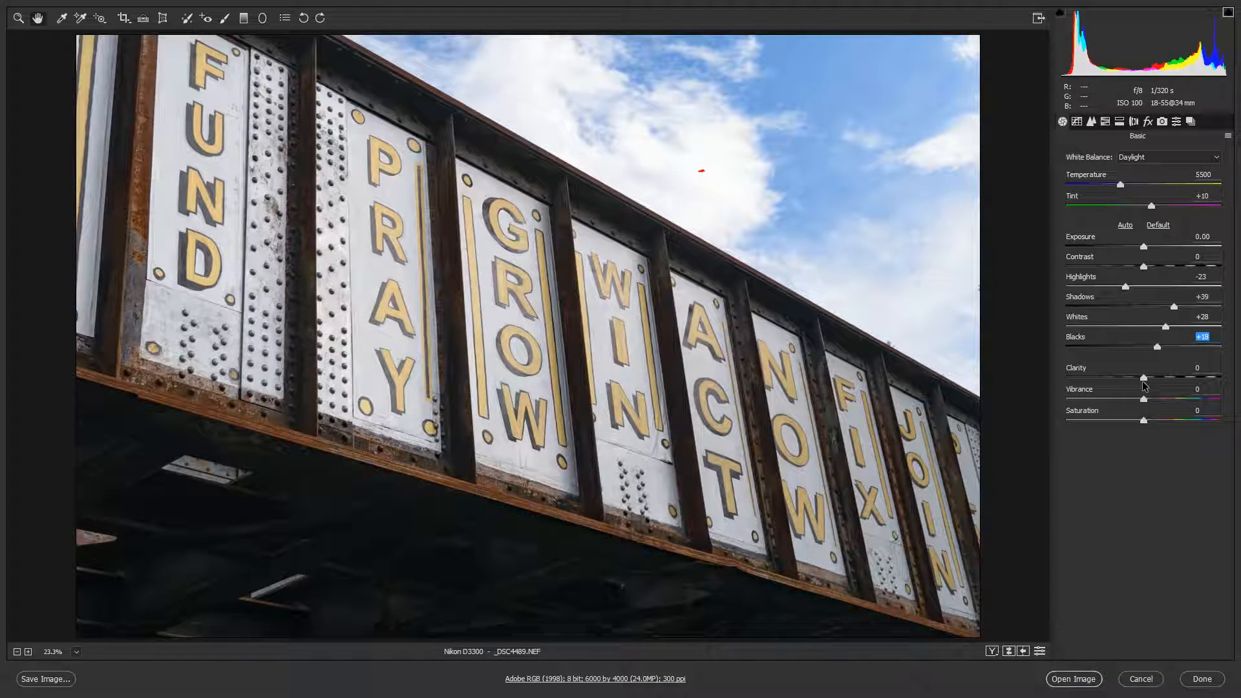
{"action": "left_click_drag", "start_coordinate": [1145, 380], "coordinate": [1174, 389]}
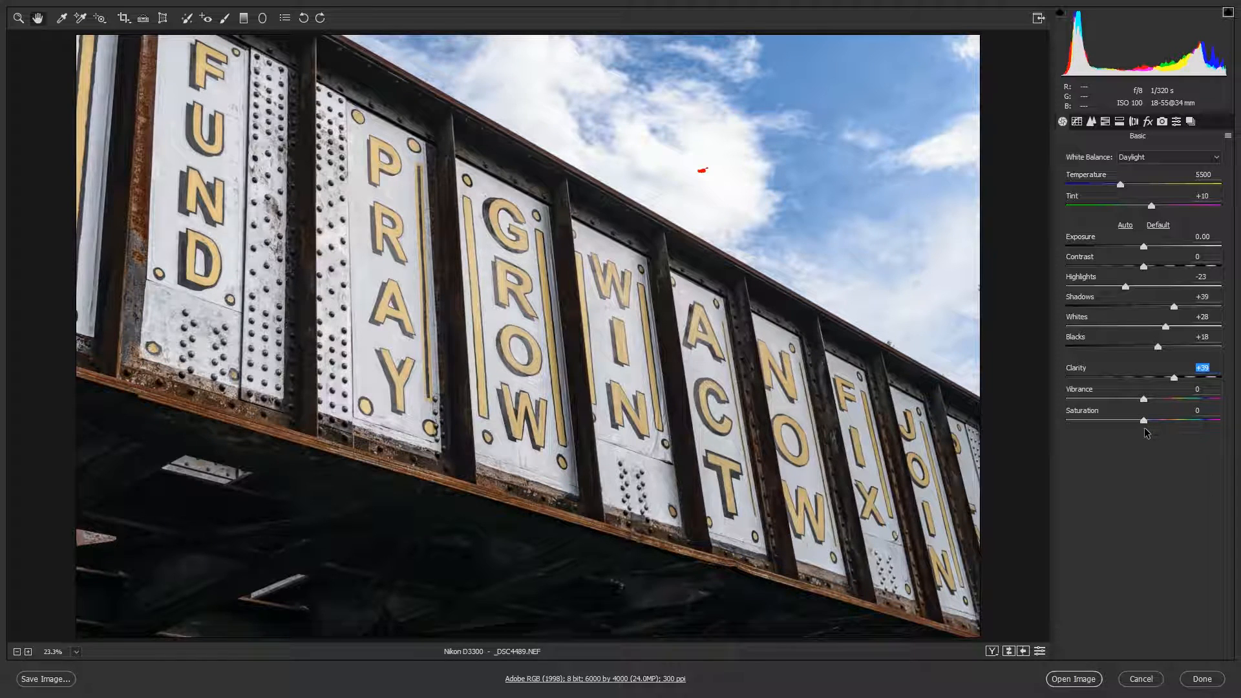
{"action": "left_click_drag", "start_coordinate": [1145, 421], "coordinate": [1156, 421]}
Step: Discard the raw adjustments and close Photoshop, returning to the Lightroom library
{"action": "left_click", "coordinate": [1141, 679]}
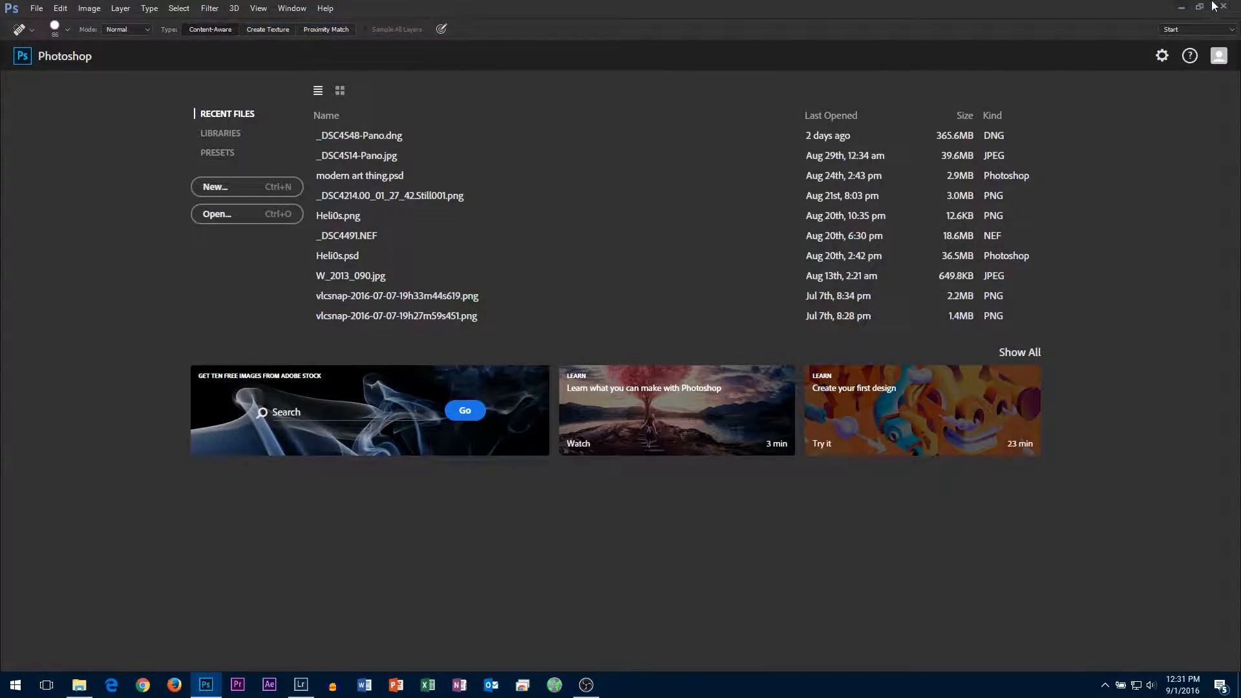
{"action": "left_click", "coordinate": [1231, 5]}
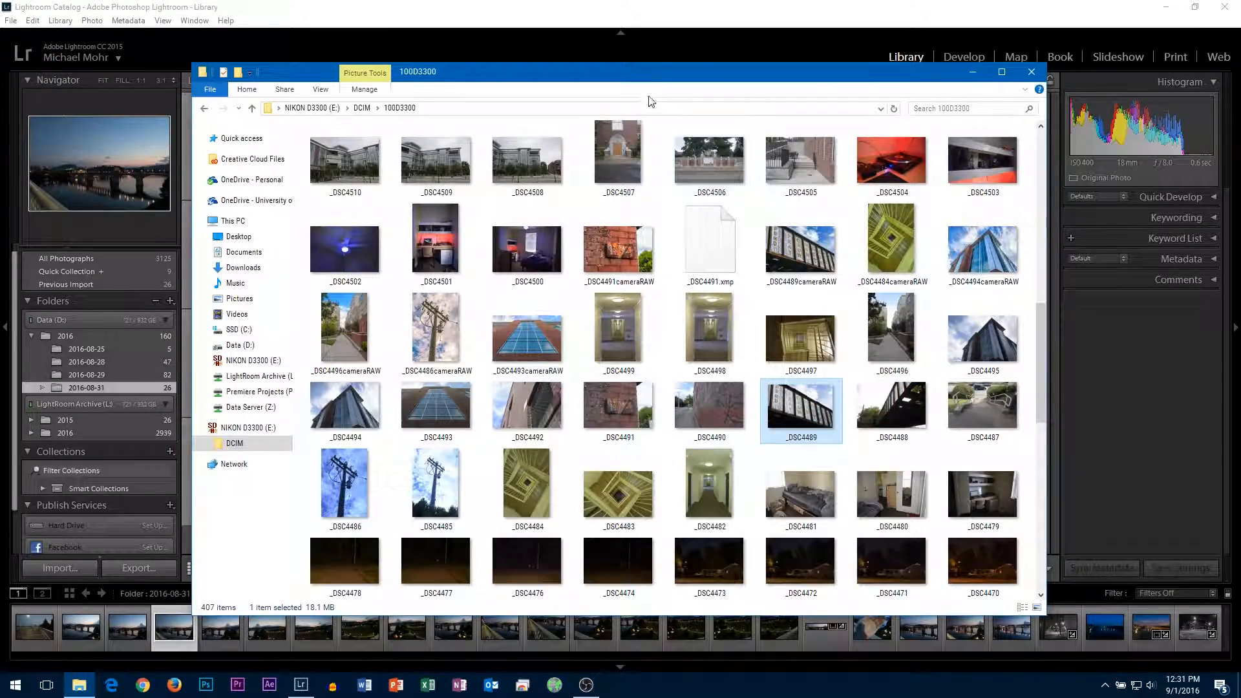
{"action": "left_click", "coordinate": [498, 9]}
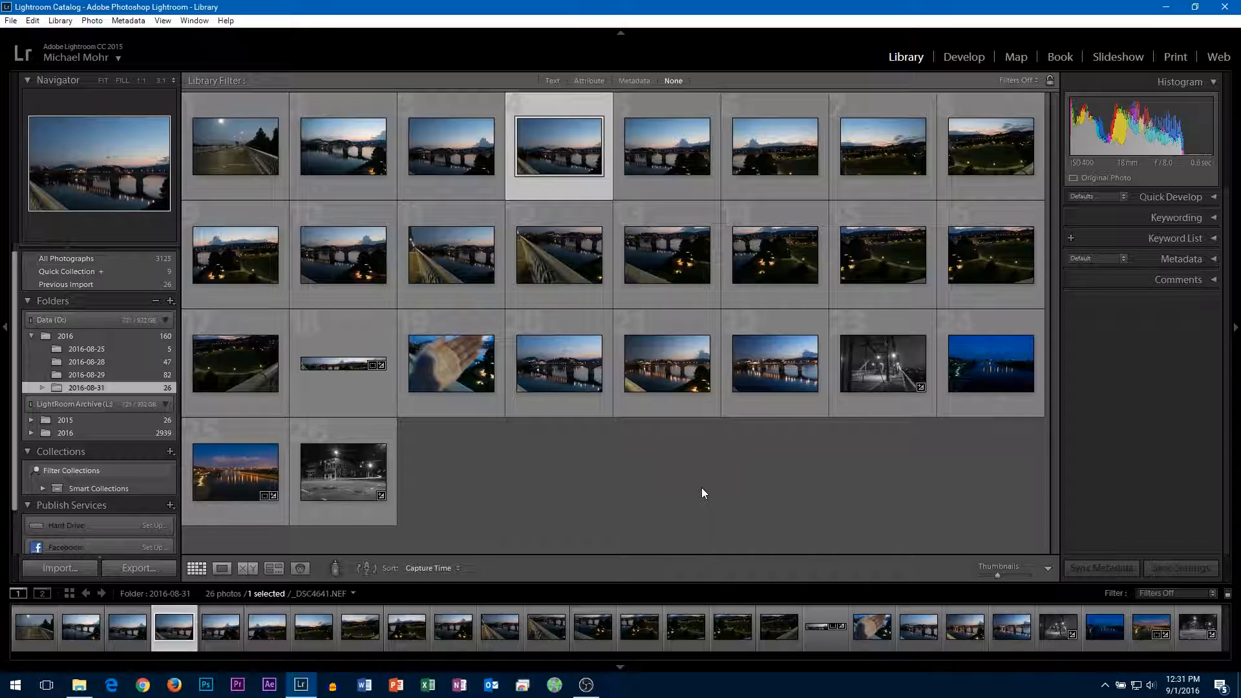
Step: Explore the Map module around Colorado and the wider United States, then return to the Library module
{"action": "left_click", "coordinate": [1022, 65]}
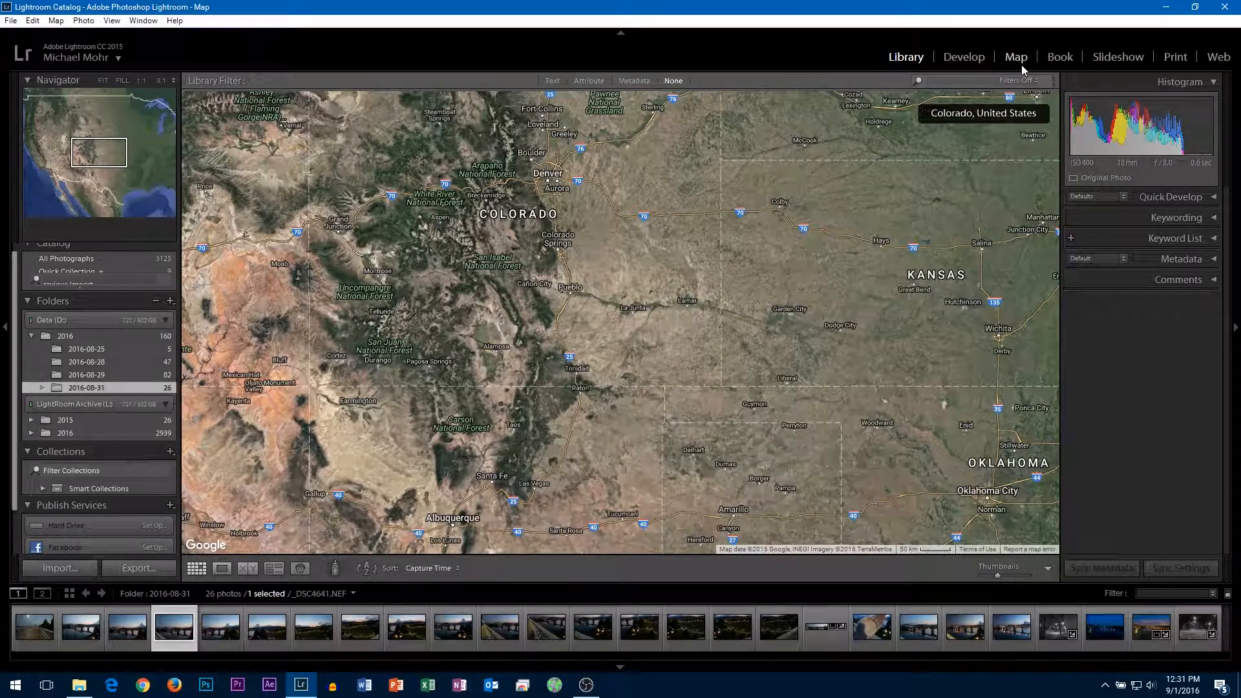
{"action": "scroll", "coordinate": [696, 285], "scroll_direction": "down", "scroll_amount": 2}
{"action": "left_click_drag", "start_coordinate": [695, 285], "coordinate": [515, 353]}
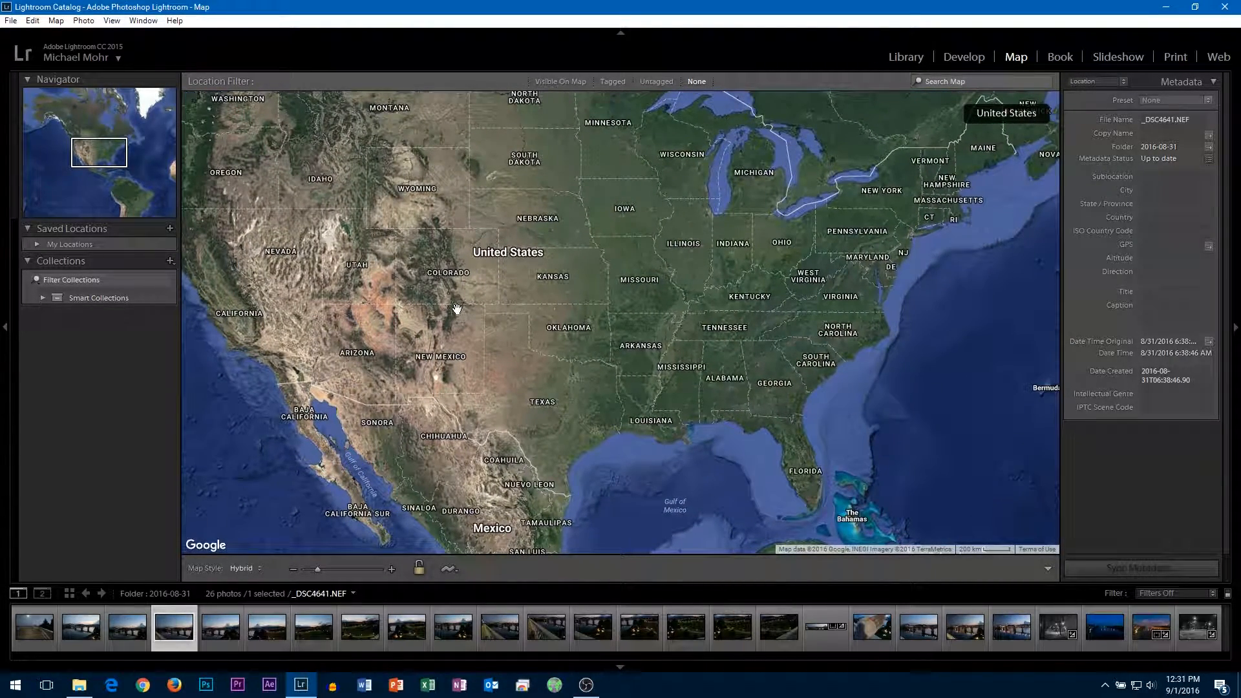
{"action": "scroll", "coordinate": [458, 306], "scroll_direction": "up", "scroll_amount": 5}
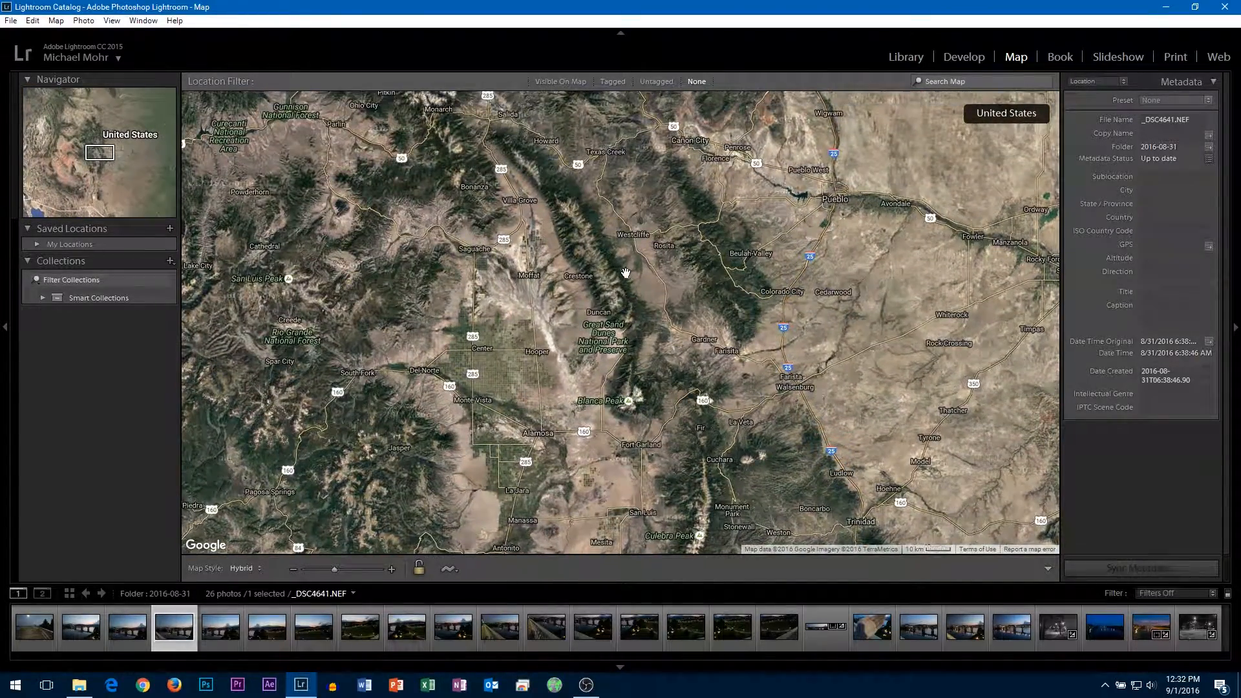
{"action": "left_click_drag", "start_coordinate": [626, 273], "coordinate": [528, 339]}
{"action": "scroll", "coordinate": [527, 339], "scroll_direction": "up", "scroll_amount": 2}
{"action": "scroll", "coordinate": [528, 339], "scroll_direction": "up", "scroll_amount": 1}
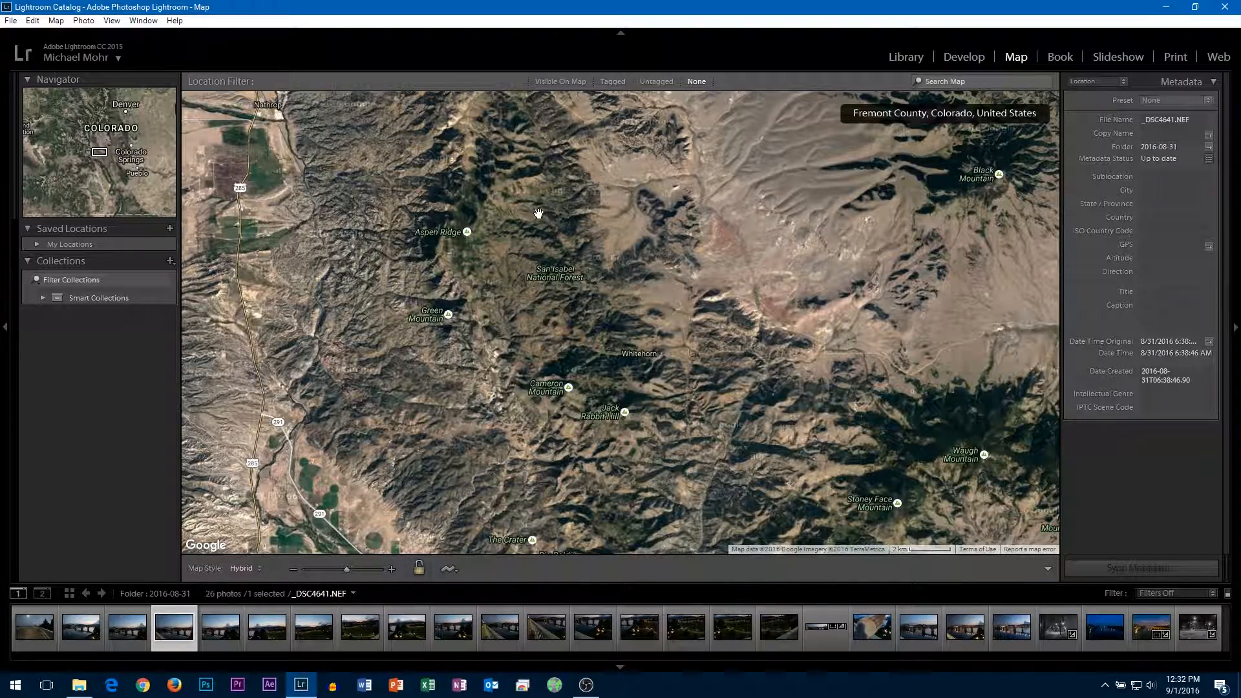
{"action": "scroll", "coordinate": [560, 292], "scroll_direction": "down", "scroll_amount": 2}
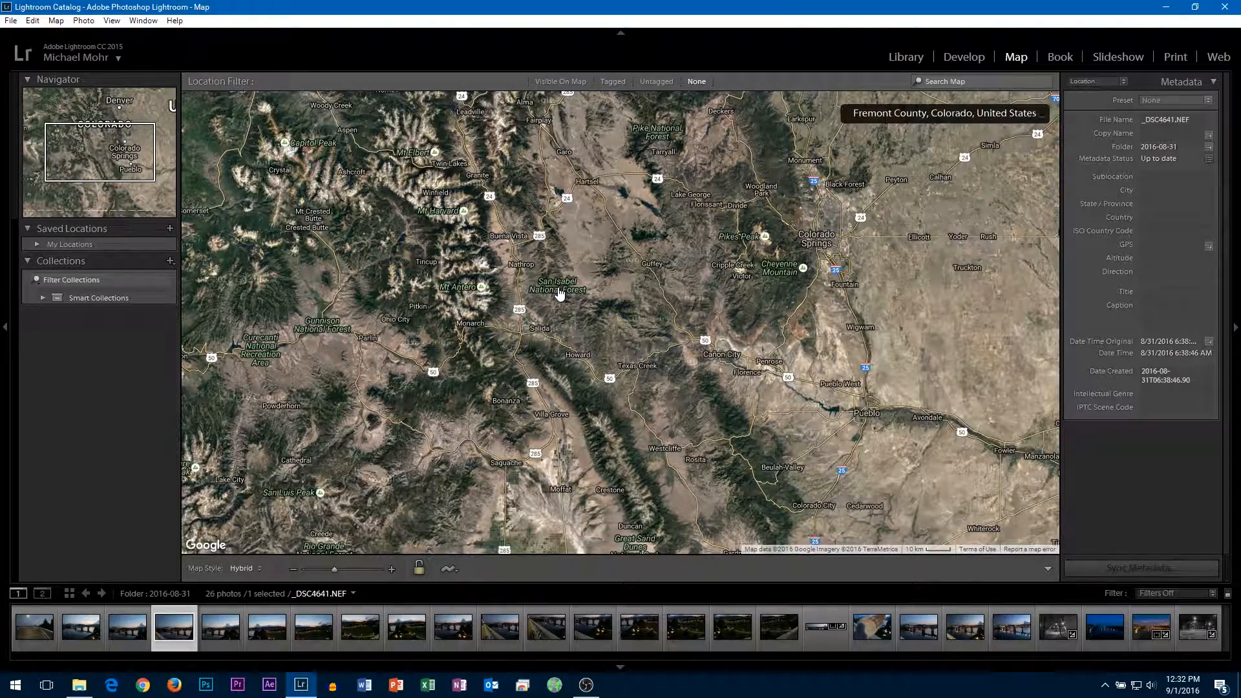
{"action": "scroll", "coordinate": [560, 292], "scroll_direction": "down", "scroll_amount": 3}
{"action": "scroll", "coordinate": [552, 289], "scroll_direction": "down", "scroll_amount": 3}
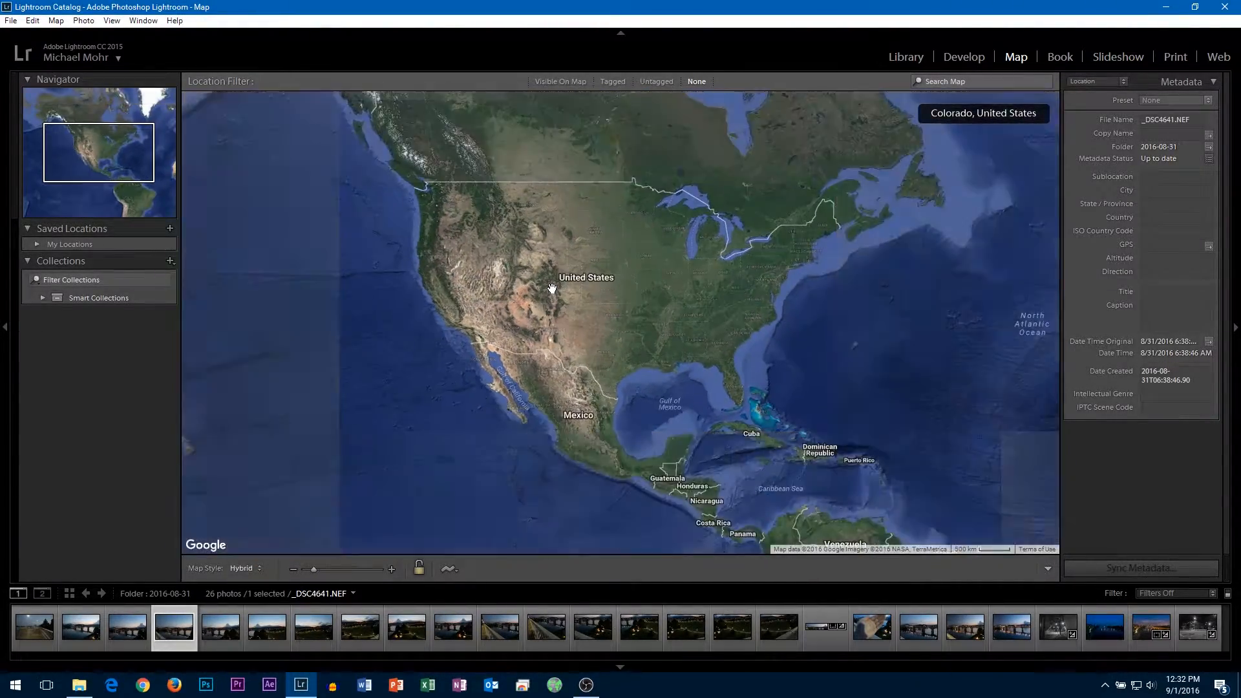
{"action": "scroll", "coordinate": [552, 289], "scroll_direction": "up", "scroll_amount": 1}
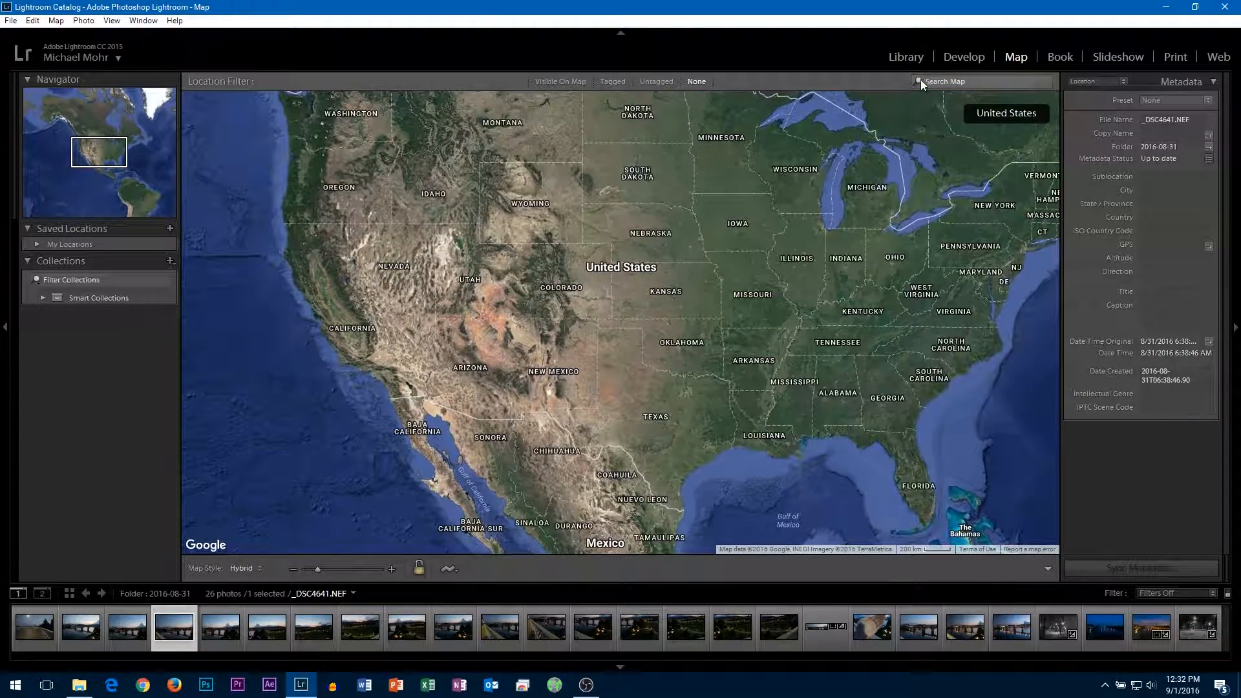
{"action": "left_click", "coordinate": [905, 57]}
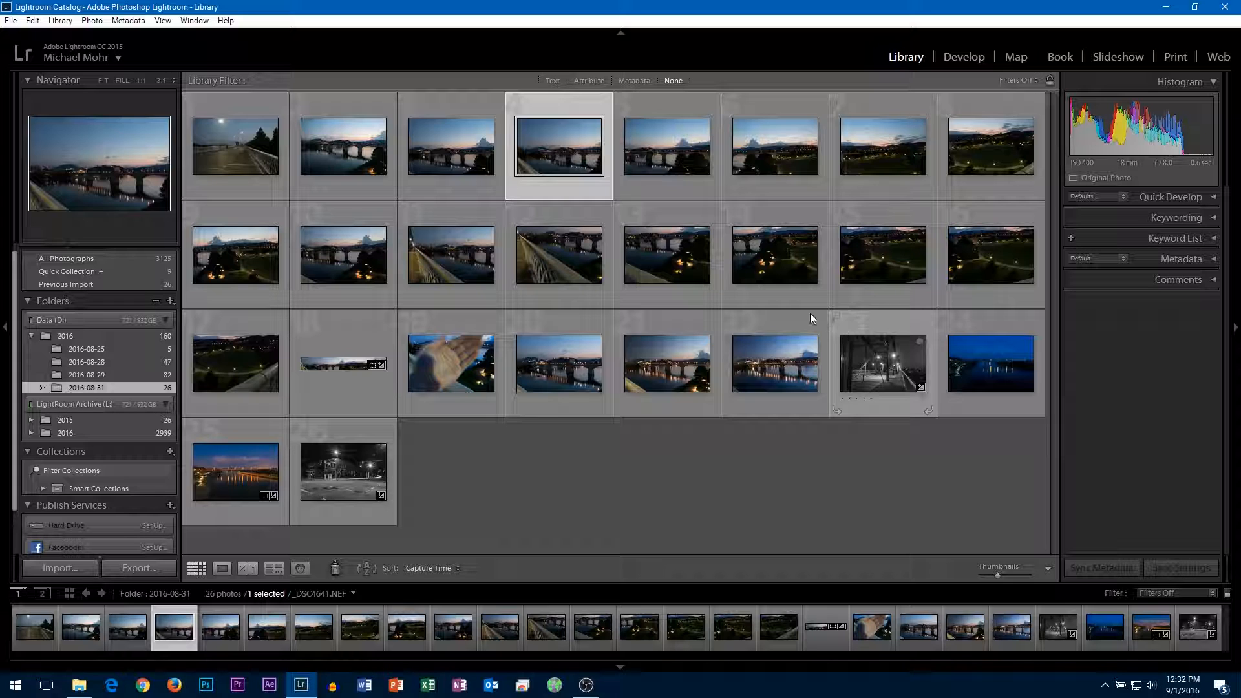
Step: Open the photo import window for the NIKON D3300 card and look through the new photos offered for copying
{"action": "left_click", "coordinate": [84, 569]}
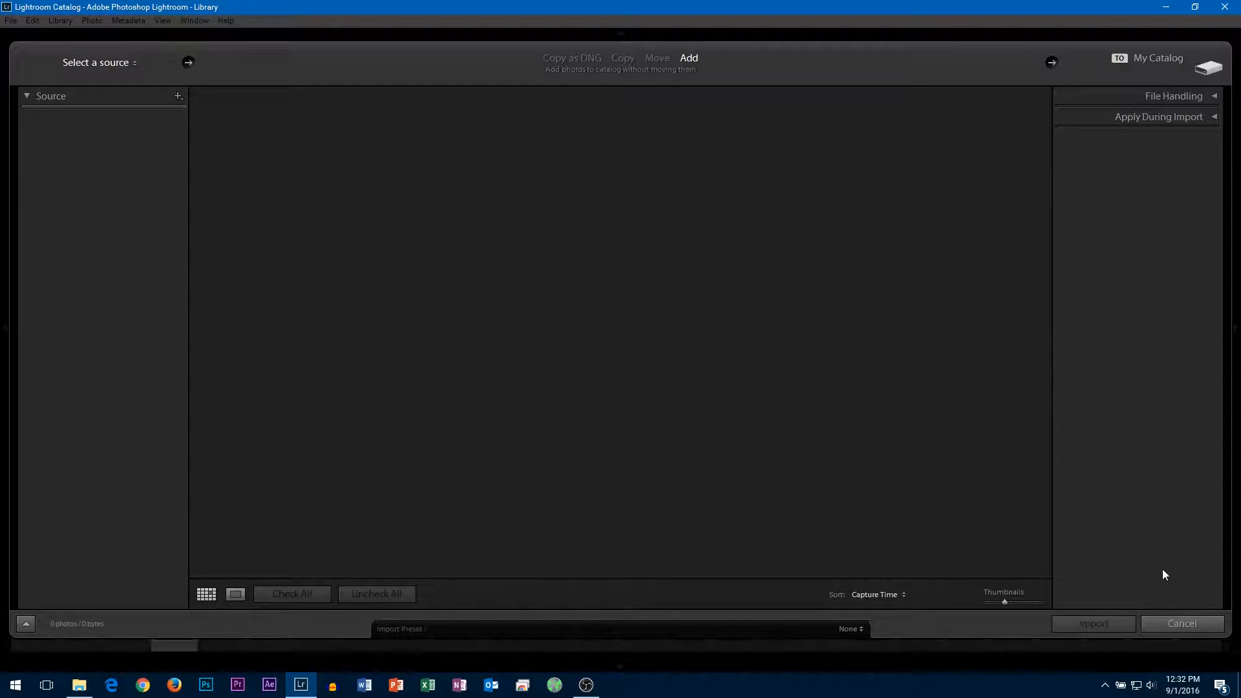
{"action": "left_click", "coordinate": [1181, 626]}
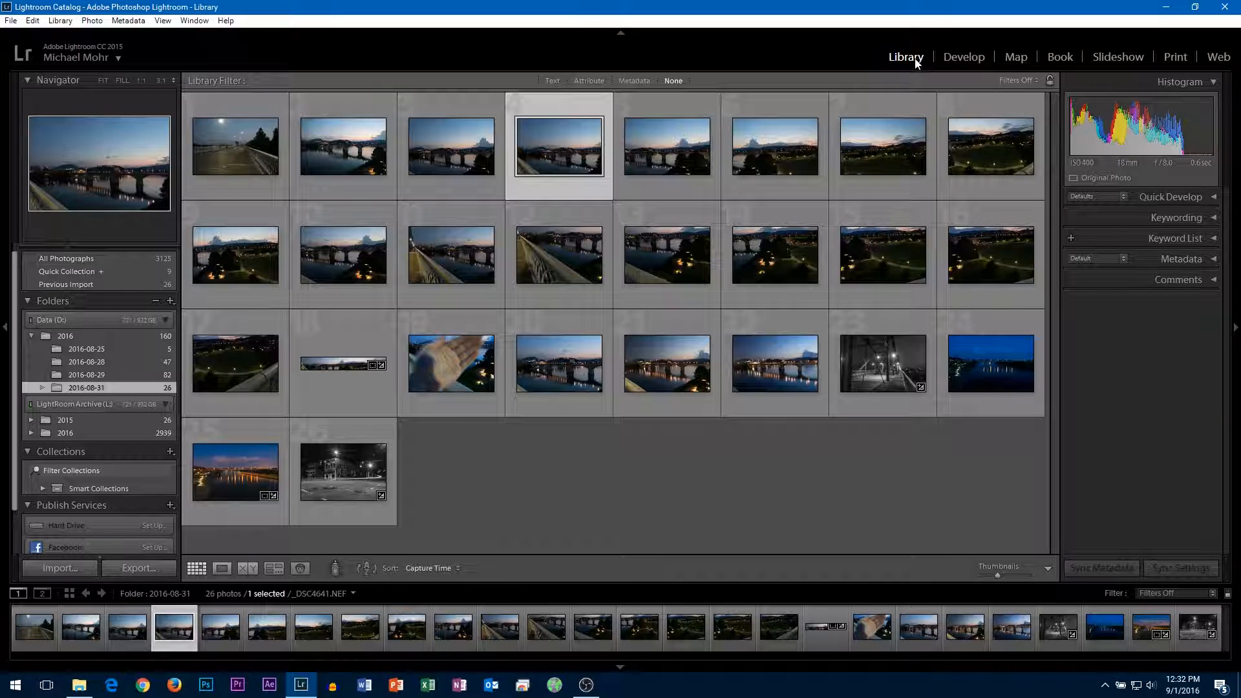
{"action": "left_click", "coordinate": [76, 573]}
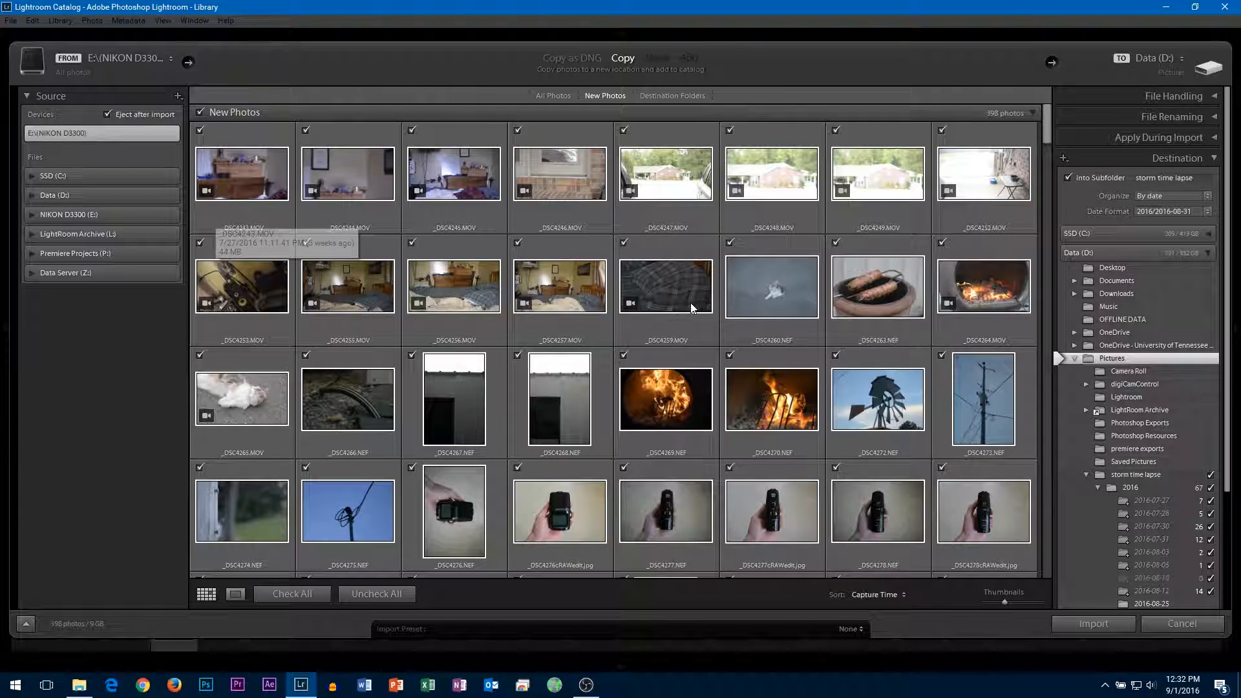
{"action": "scroll", "coordinate": [816, 328], "scroll_direction": "down", "scroll_amount": 2}
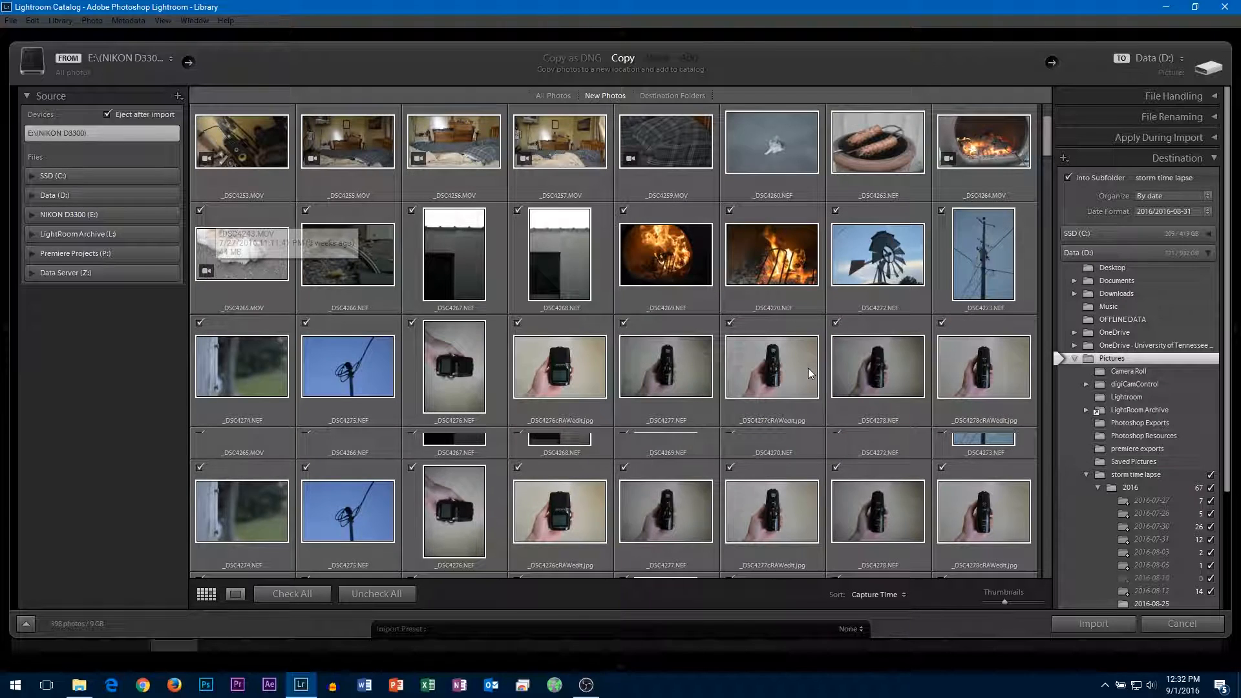
{"action": "scroll", "coordinate": [782, 383], "scroll_direction": "up", "scroll_amount": 2}
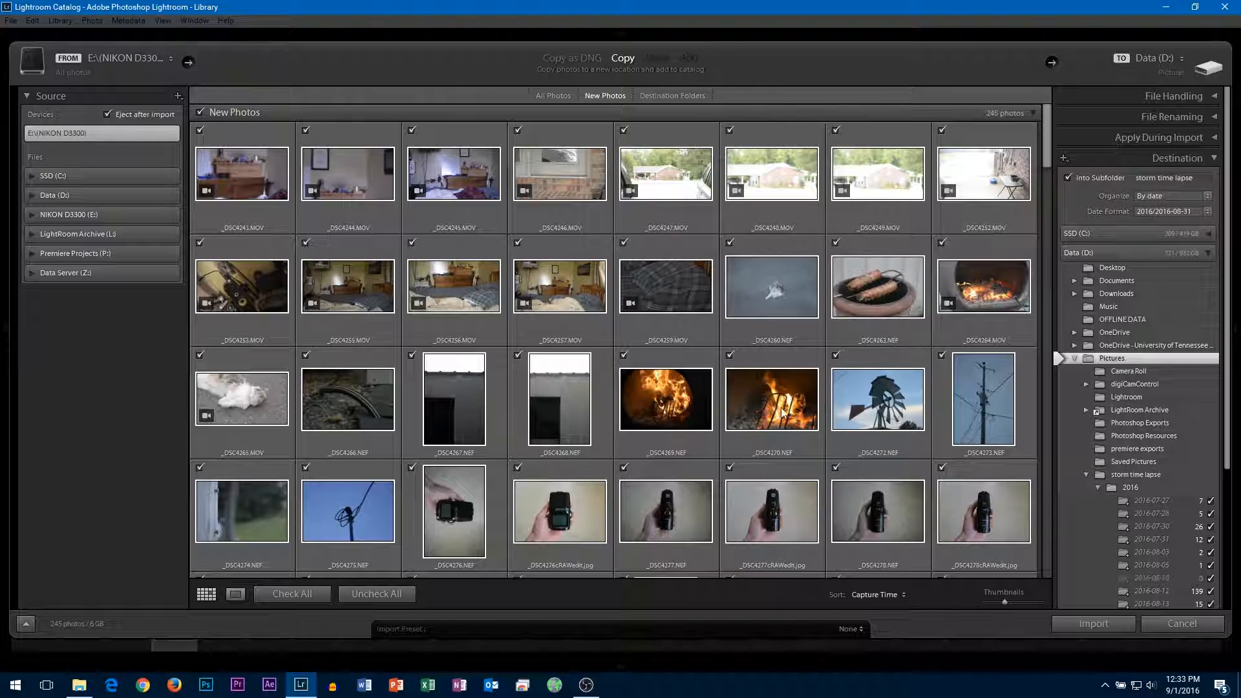
{"action": "scroll", "coordinate": [786, 441], "scroll_direction": "down", "scroll_amount": 5}
{"action": "scroll", "coordinate": [502, 421], "scroll_direction": "up", "scroll_amount": 5}
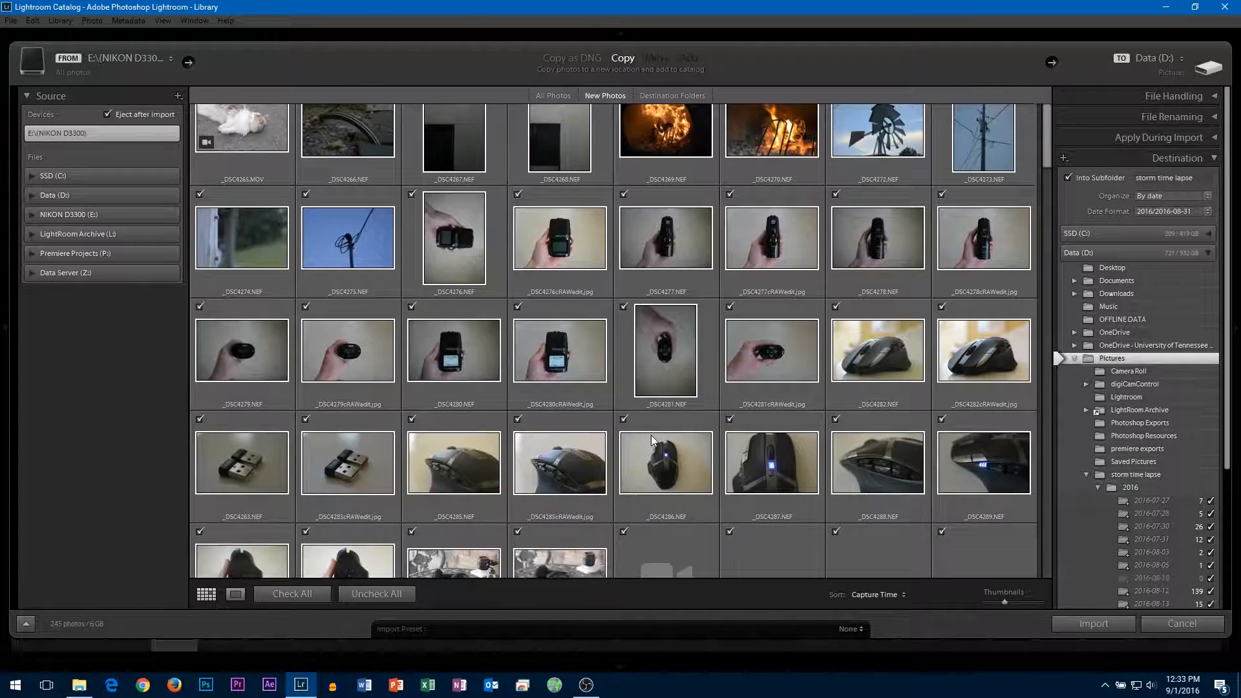
Step: Browse all photos on the camera card, including previously imported ones, and return to showing only the new photos
{"action": "left_click", "coordinate": [554, 96]}
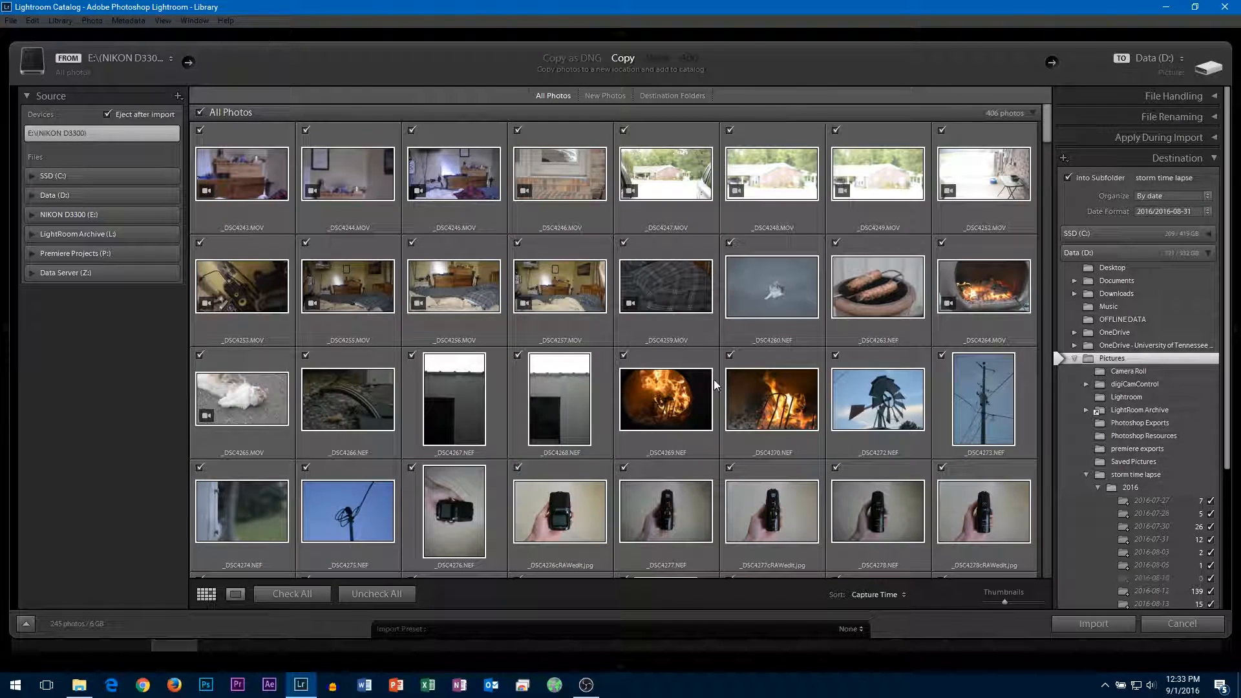
{"action": "scroll", "coordinate": [720, 385], "scroll_direction": "down", "scroll_amount": 10}
{"action": "scroll", "coordinate": [715, 404], "scroll_direction": "up", "scroll_amount": 10}
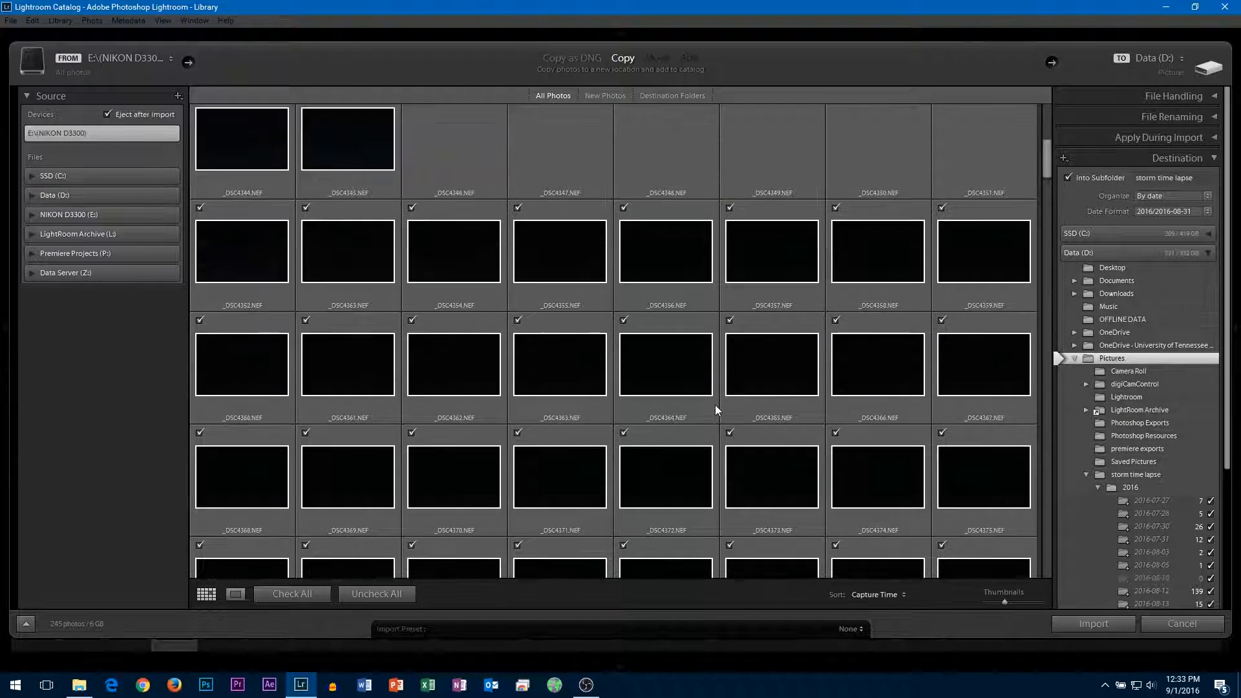
{"action": "left_click", "coordinate": [604, 96]}
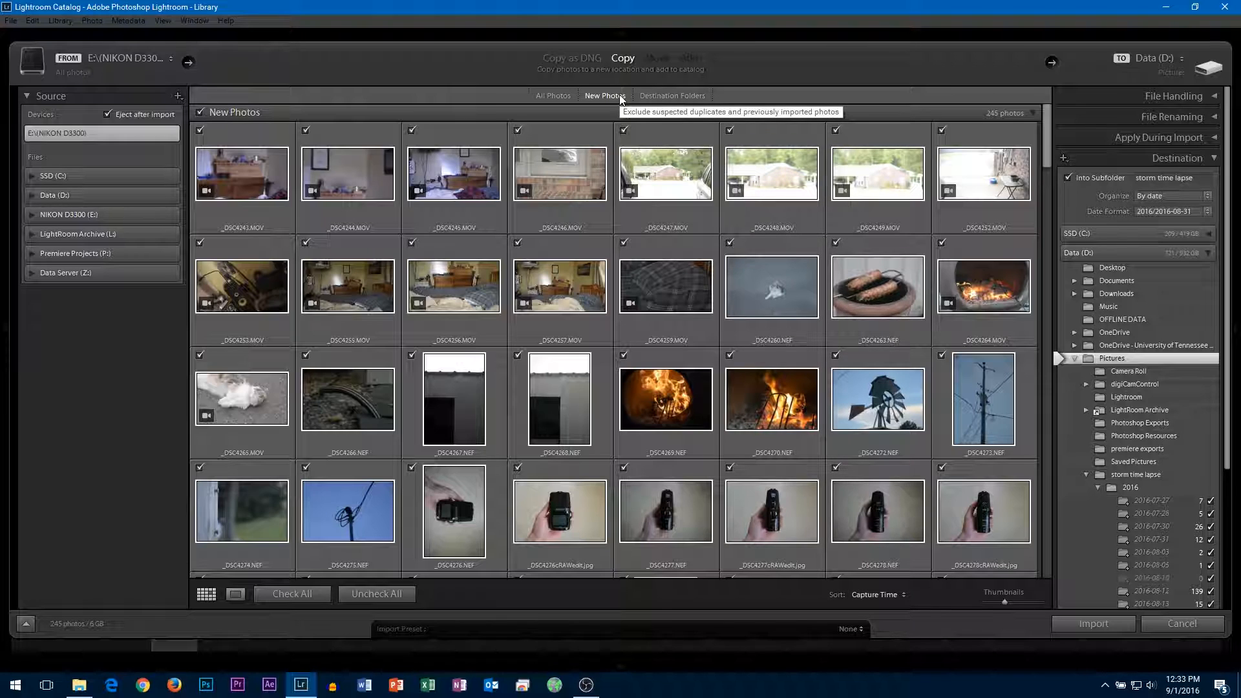
Step: Exclude all new photos from the import, go through to the end of the list and review the available sort orders
{"action": "left_click", "coordinate": [200, 113]}
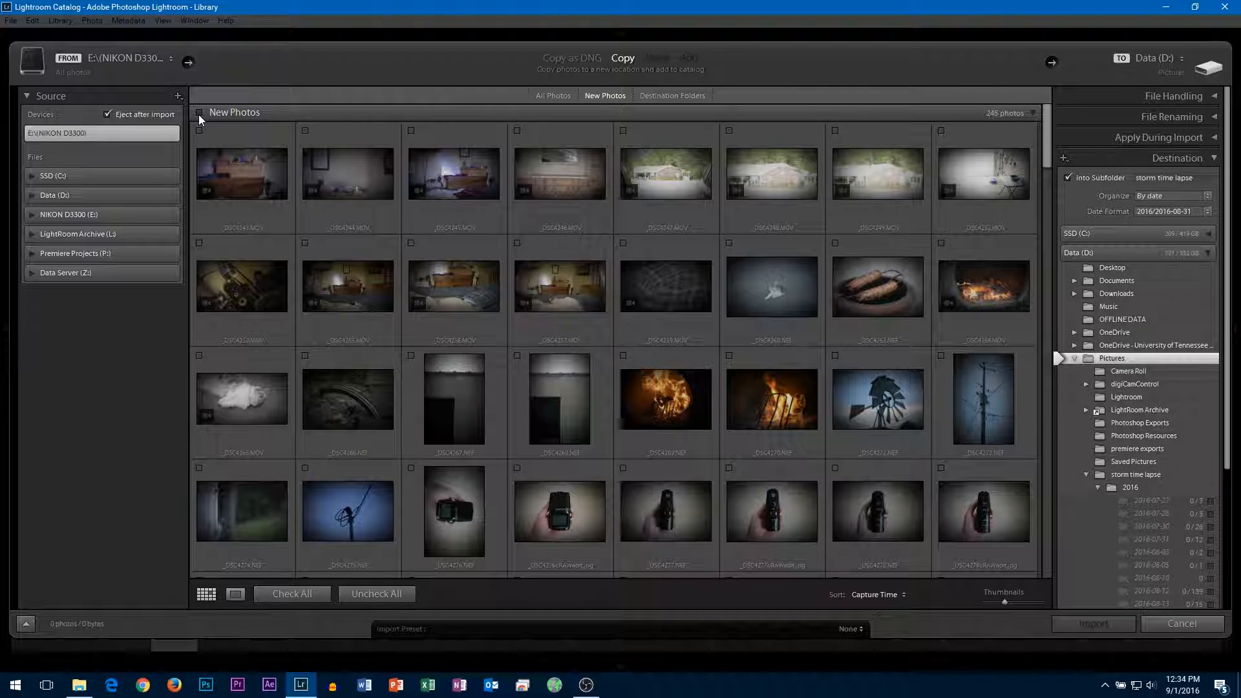
{"action": "left_click", "coordinate": [199, 114]}
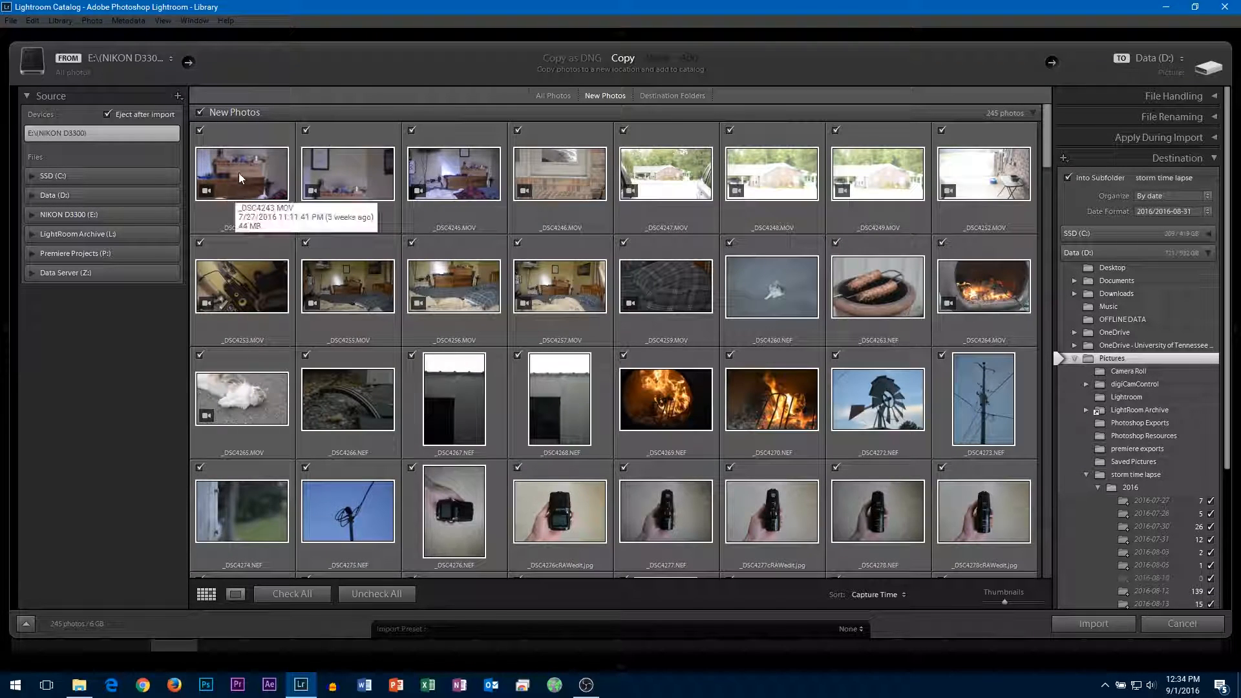
{"action": "left_click", "coordinate": [199, 114]}
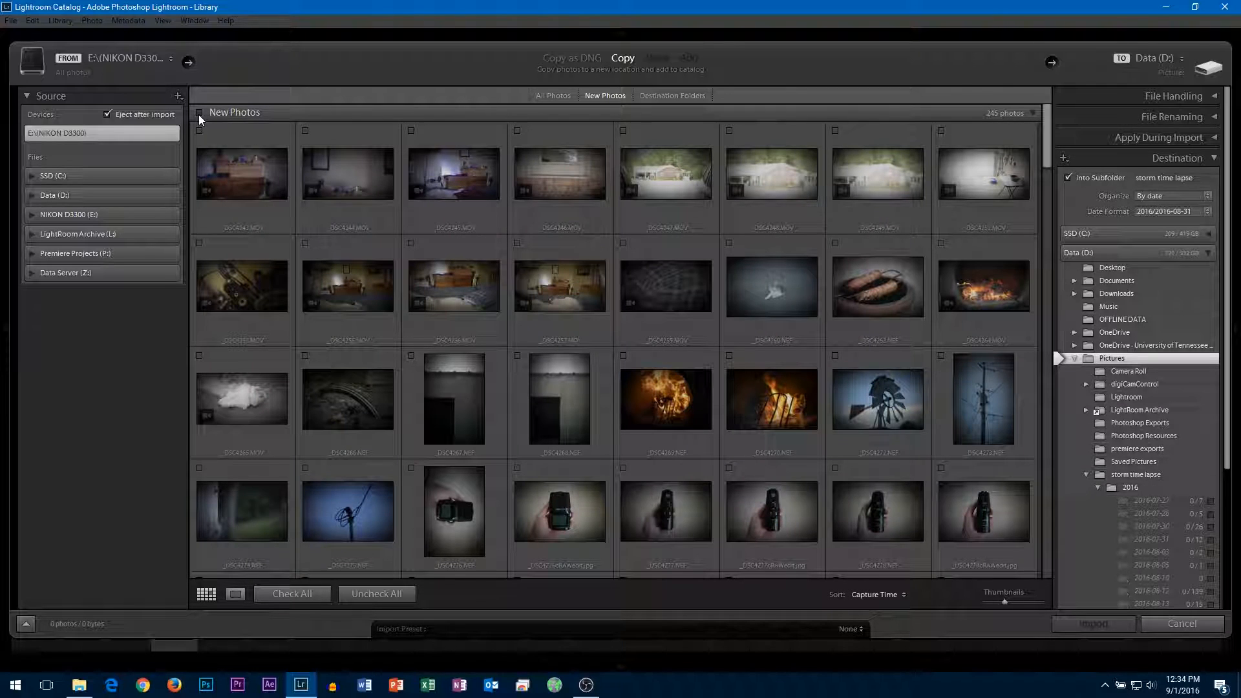
{"action": "scroll", "coordinate": [657, 351], "scroll_direction": "down", "scroll_amount": 20}
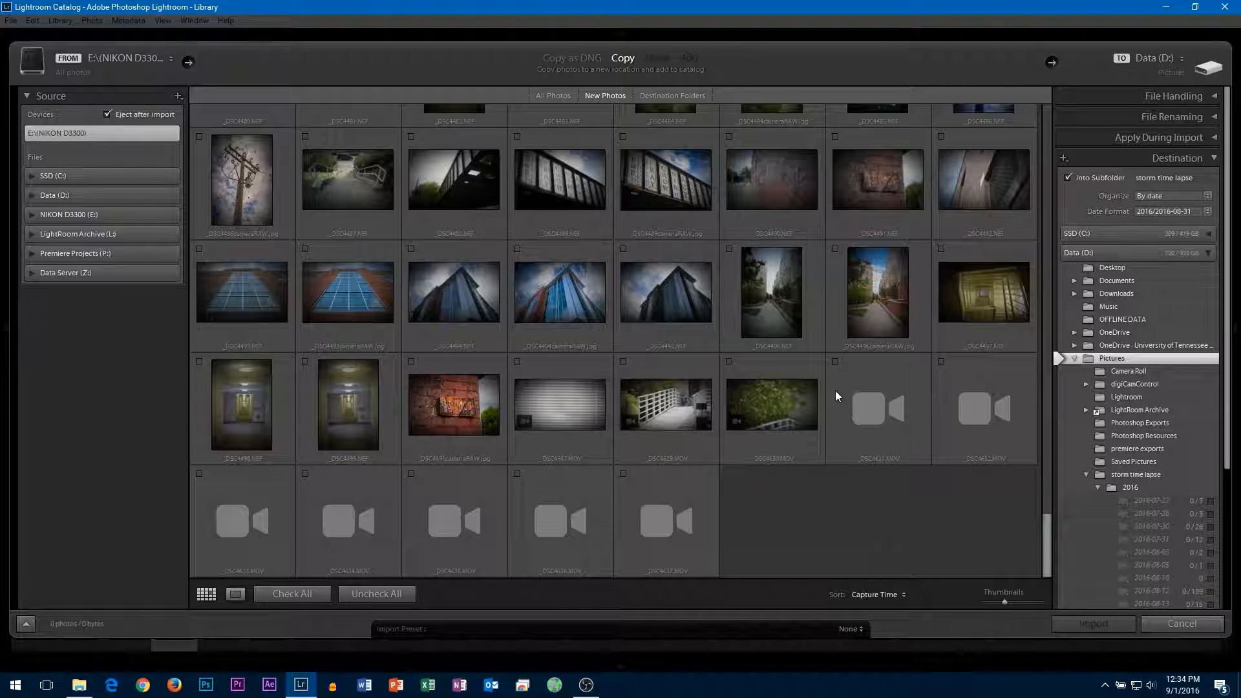
{"action": "left_click", "coordinate": [874, 593]}
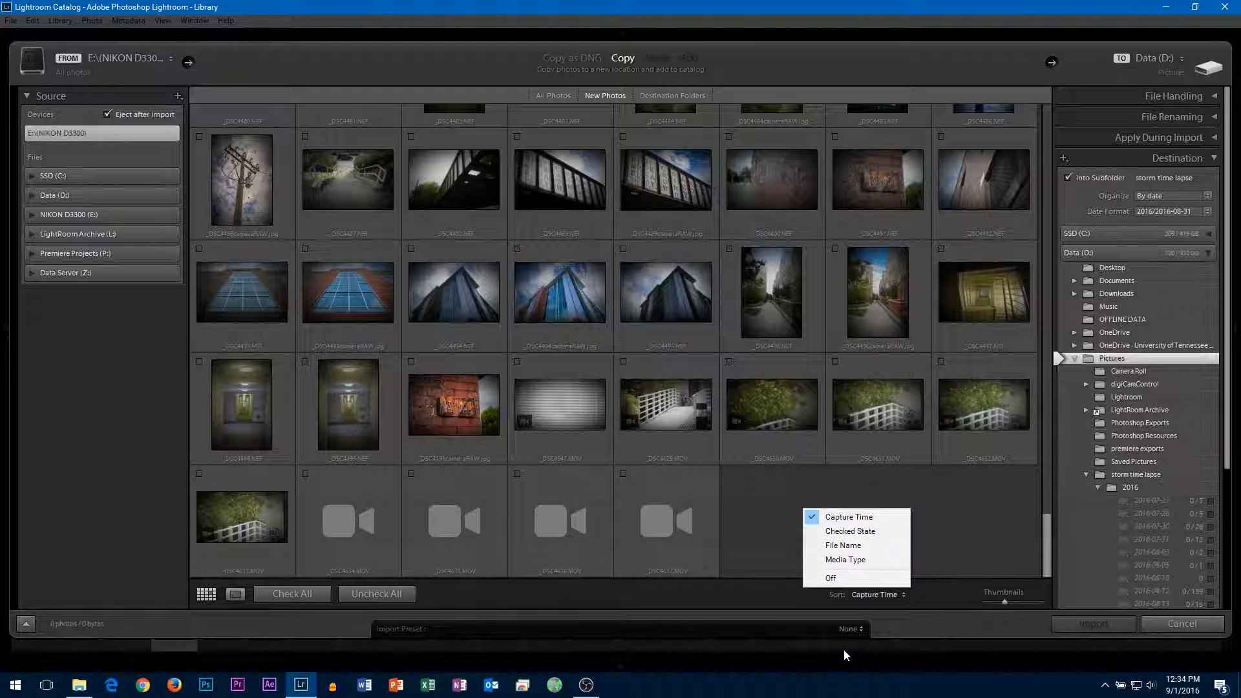
{"action": "left_click", "coordinate": [959, 667]}
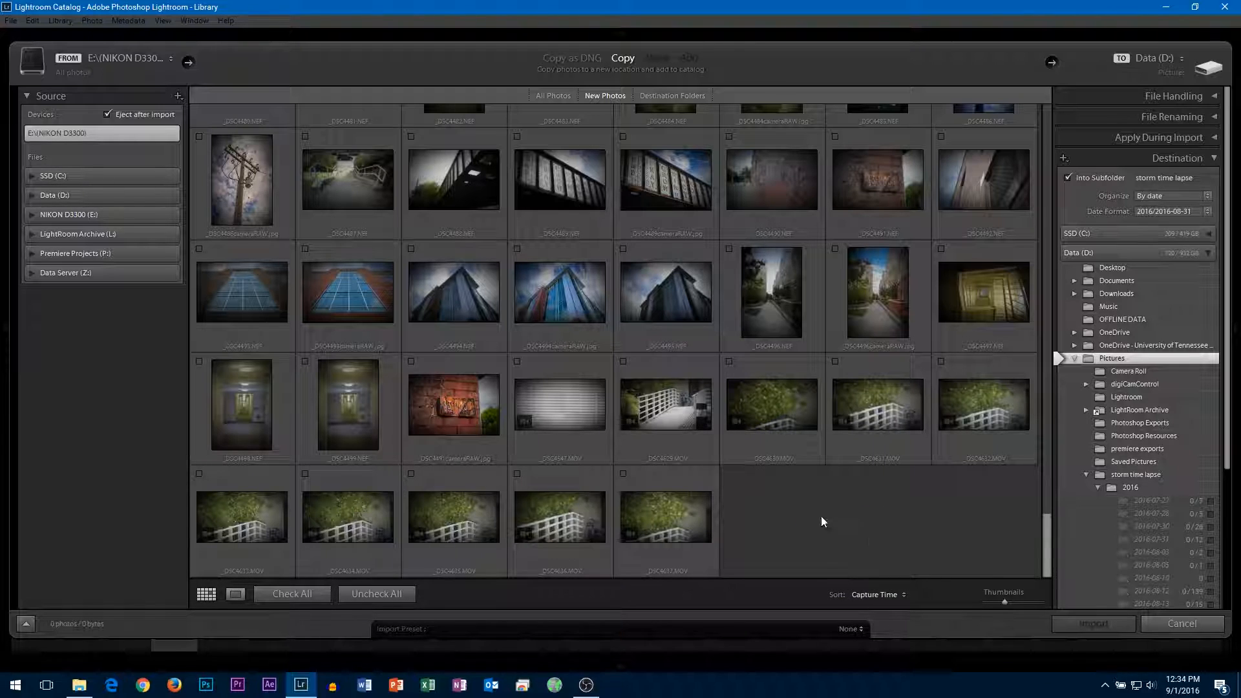
Step: Select _DSC4487, _DSC4489, _DSC4491 and _DSC4495, mark them together for import, and cancel the import
{"action": "left_click", "coordinate": [661, 301]}
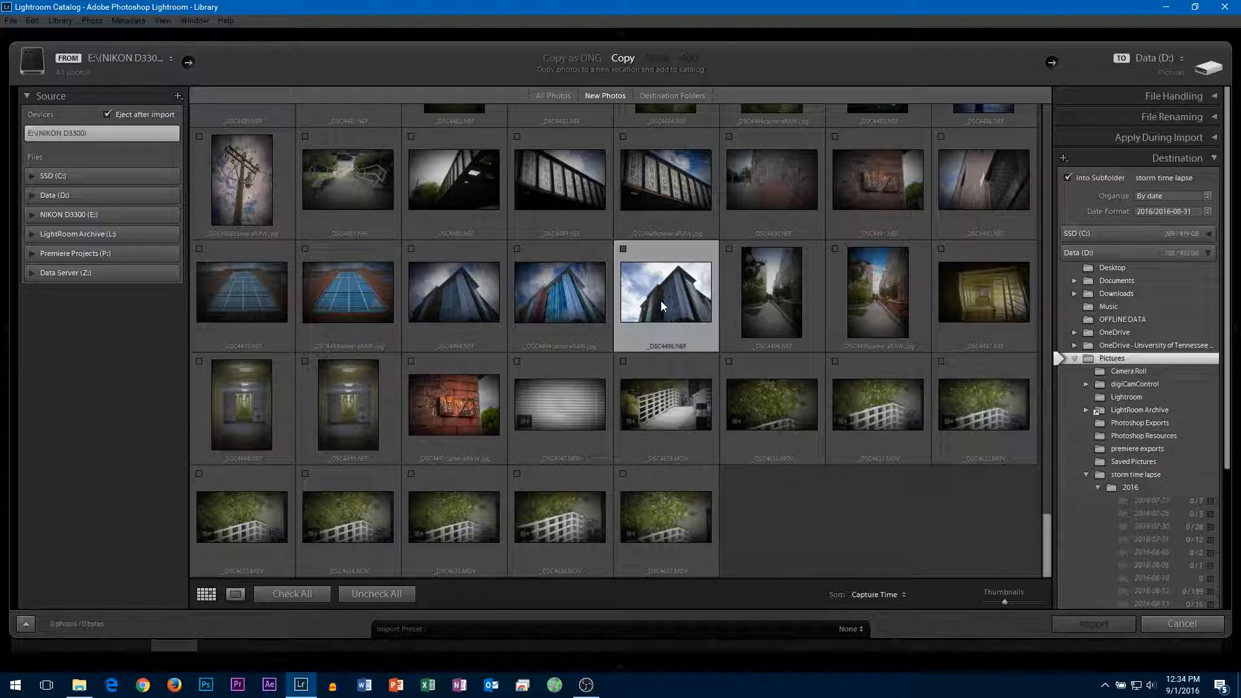
{"action": "left_click", "coordinate": [562, 191], "text": "ctrl"}
{"action": "left_click", "coordinate": [897, 191], "text": "ctrl"}
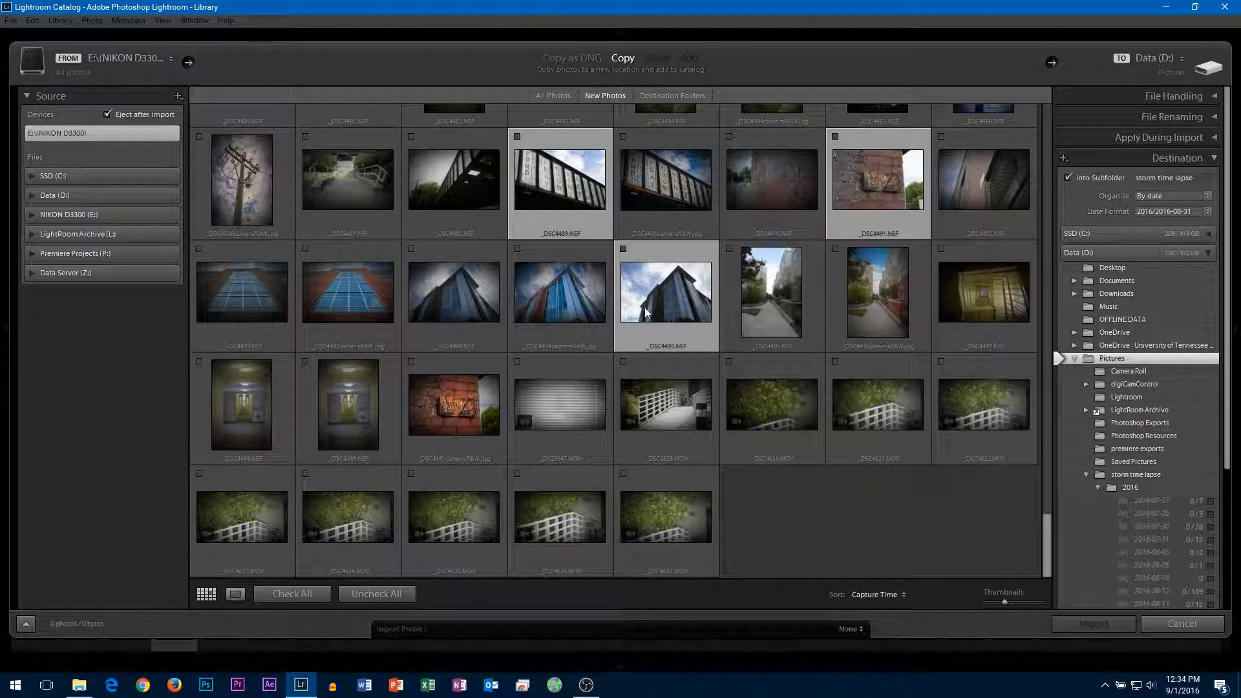
{"action": "left_click", "coordinate": [355, 191], "text": "ctrl"}
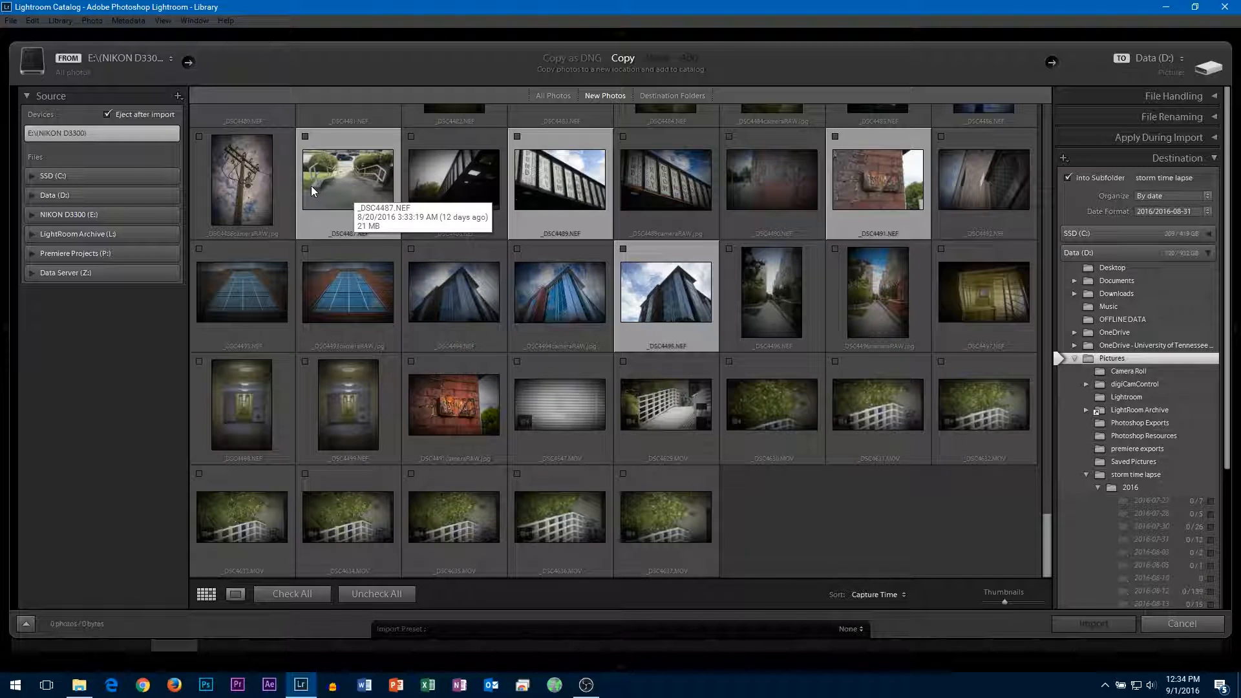
{"action": "left_click", "coordinate": [304, 137]}
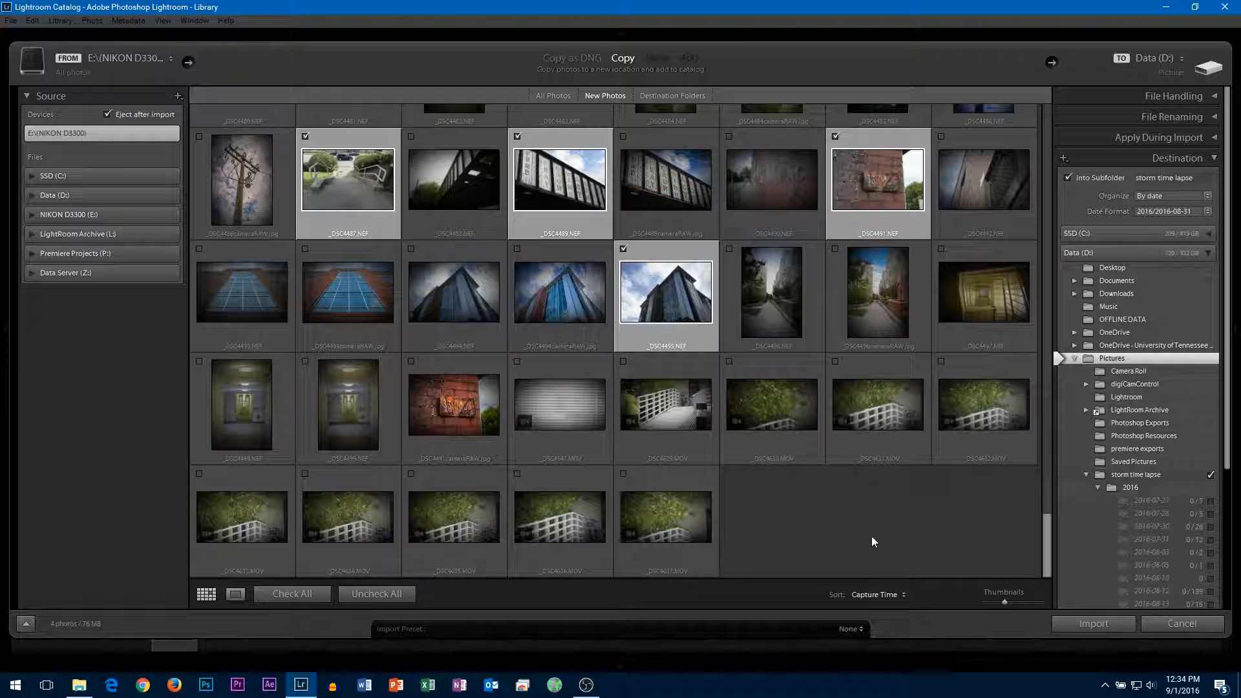
{"action": "left_click", "coordinate": [1177, 629]}
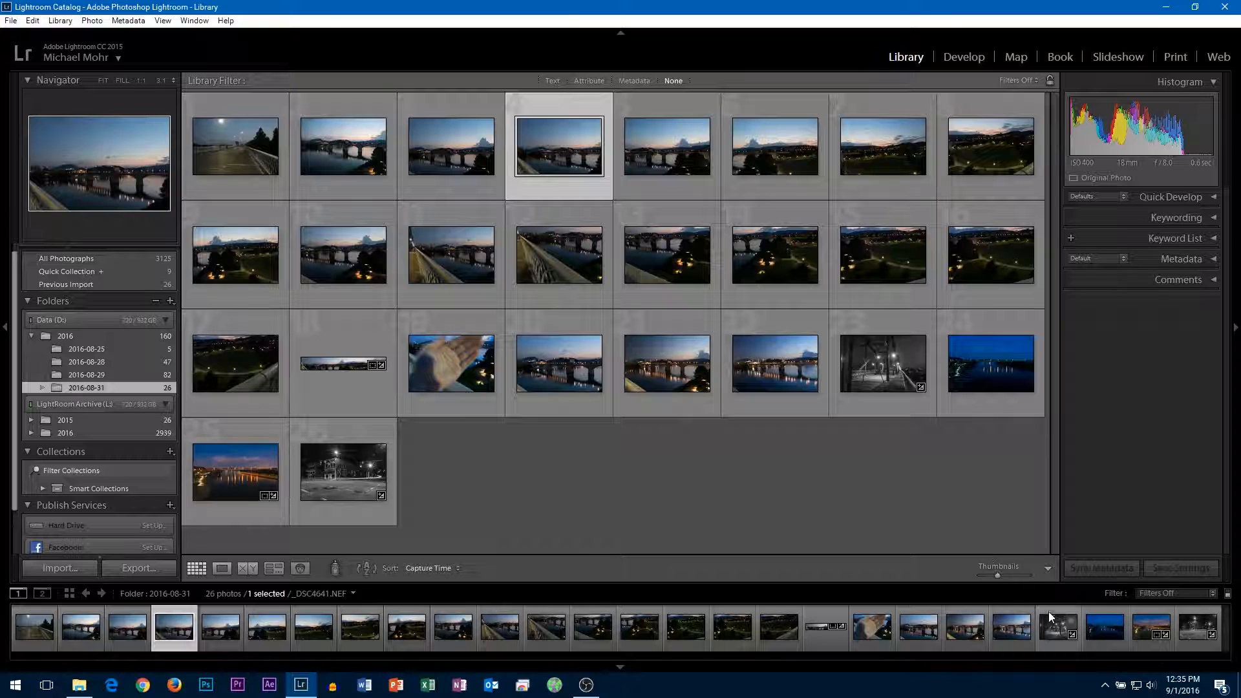
Step: Select the black-and-white bridge photo _DSC4659.NEF, look over its Quick Develop controls and open it in the Develop module
{"action": "left_click", "coordinate": [1050, 632]}
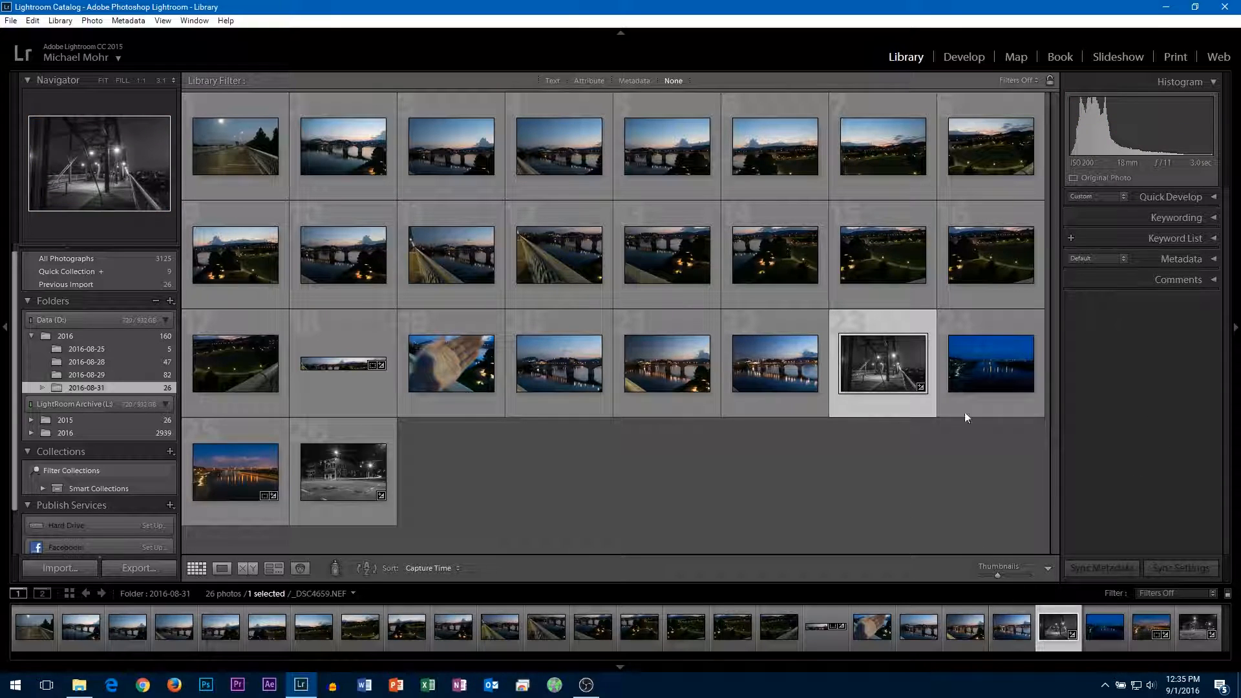
{"action": "left_click", "coordinate": [1216, 204]}
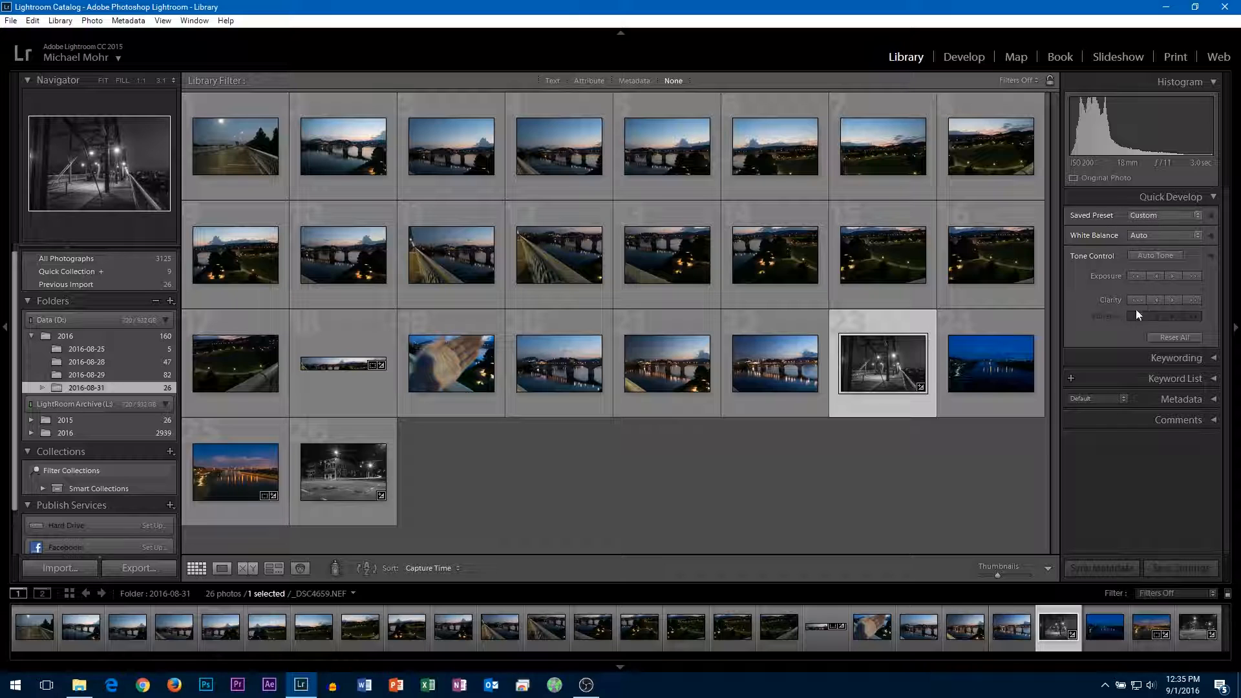
{"action": "left_click", "coordinate": [1216, 199]}
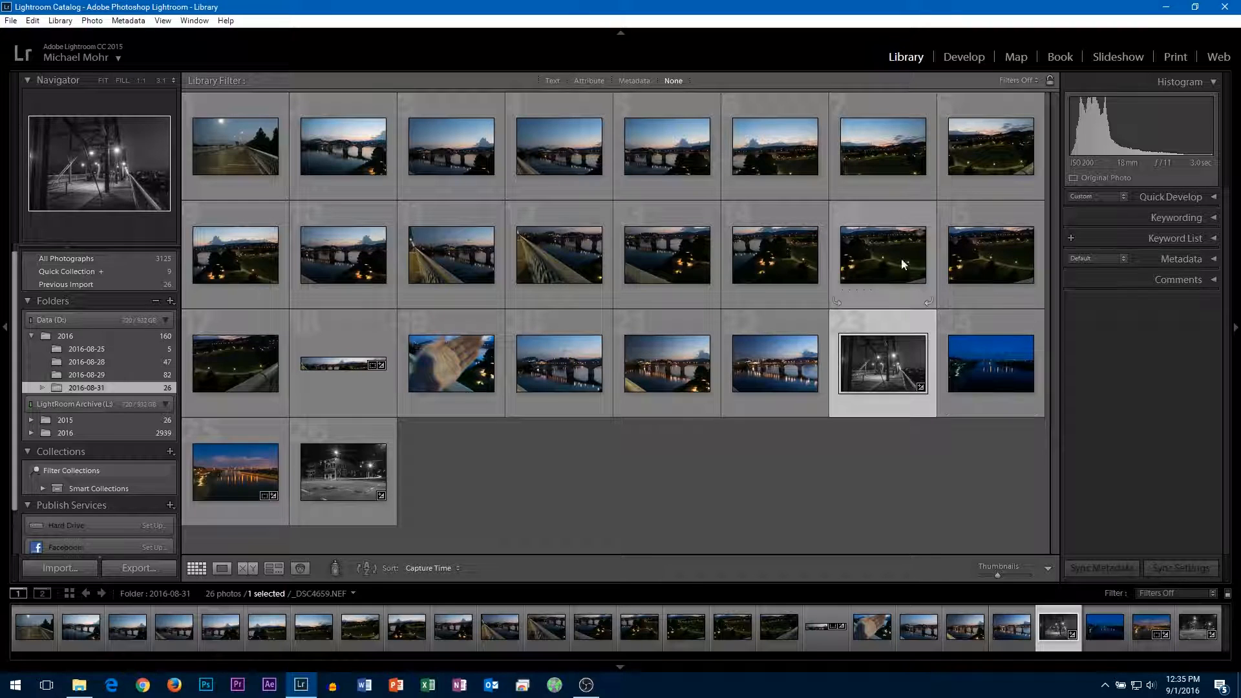
{"action": "left_click", "coordinate": [962, 58]}
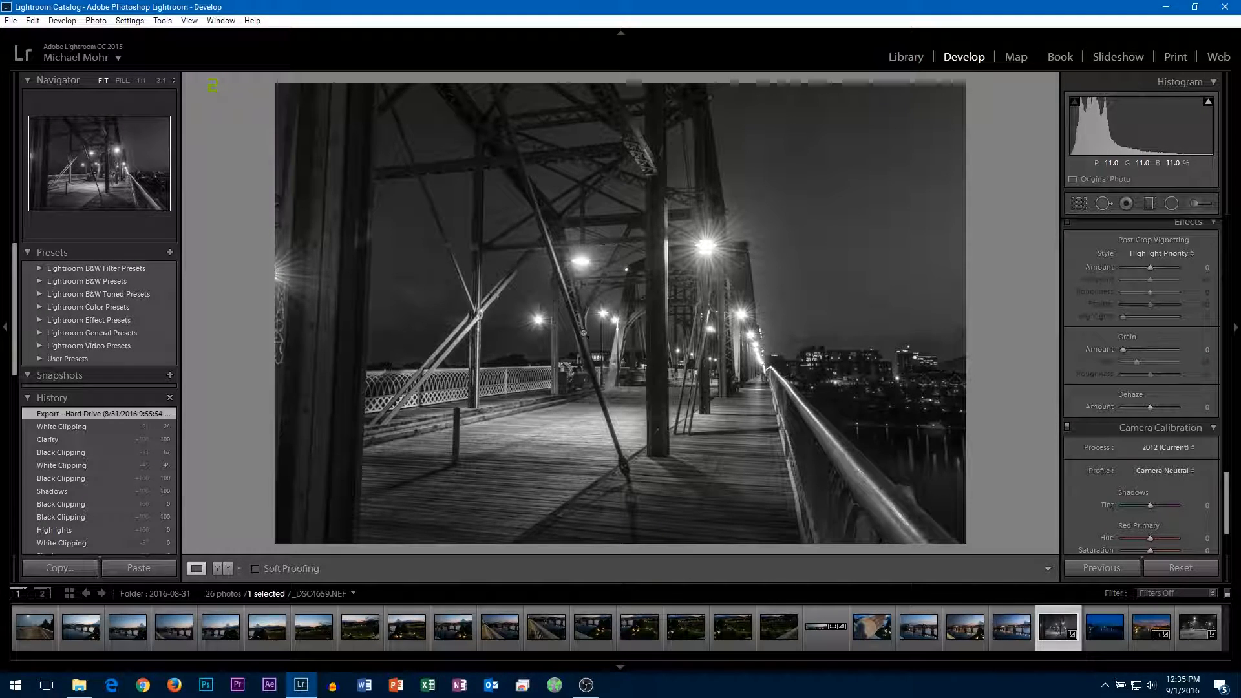
Step: Create a virtual copy of the black-and-white bridge photo and reset all develop adjustments on the copy
{"action": "right_click", "coordinate": [1048, 632]}
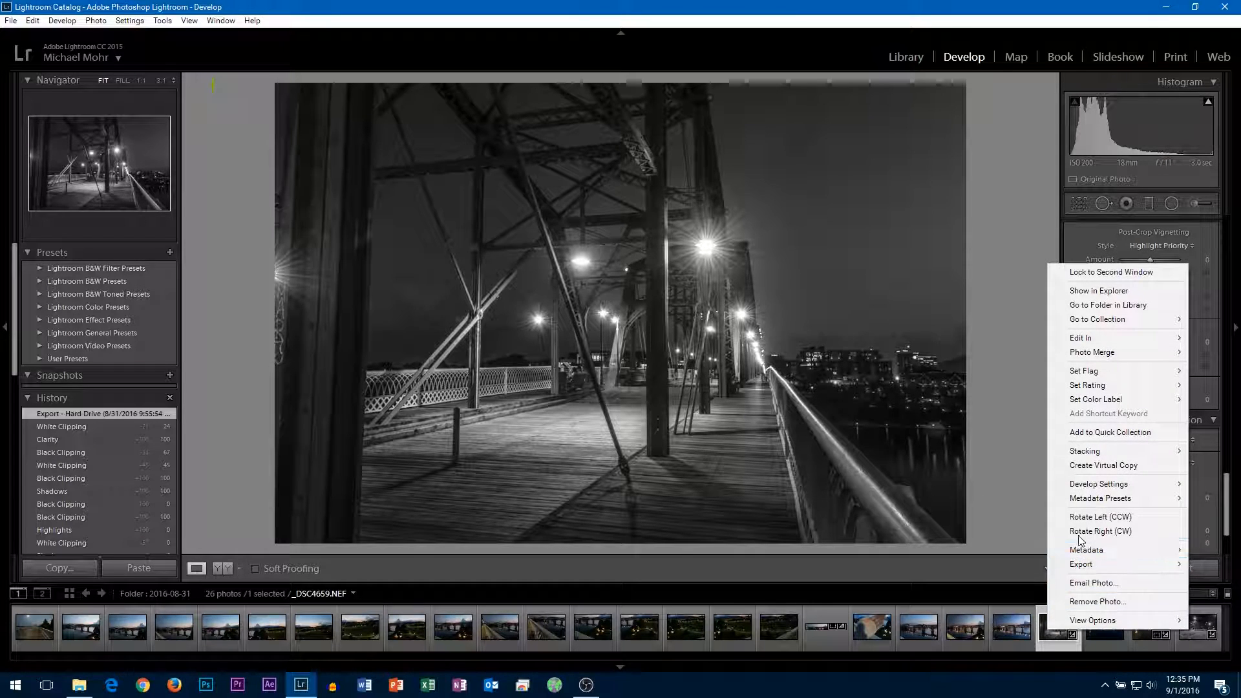
{"action": "left_click", "coordinate": [1089, 466]}
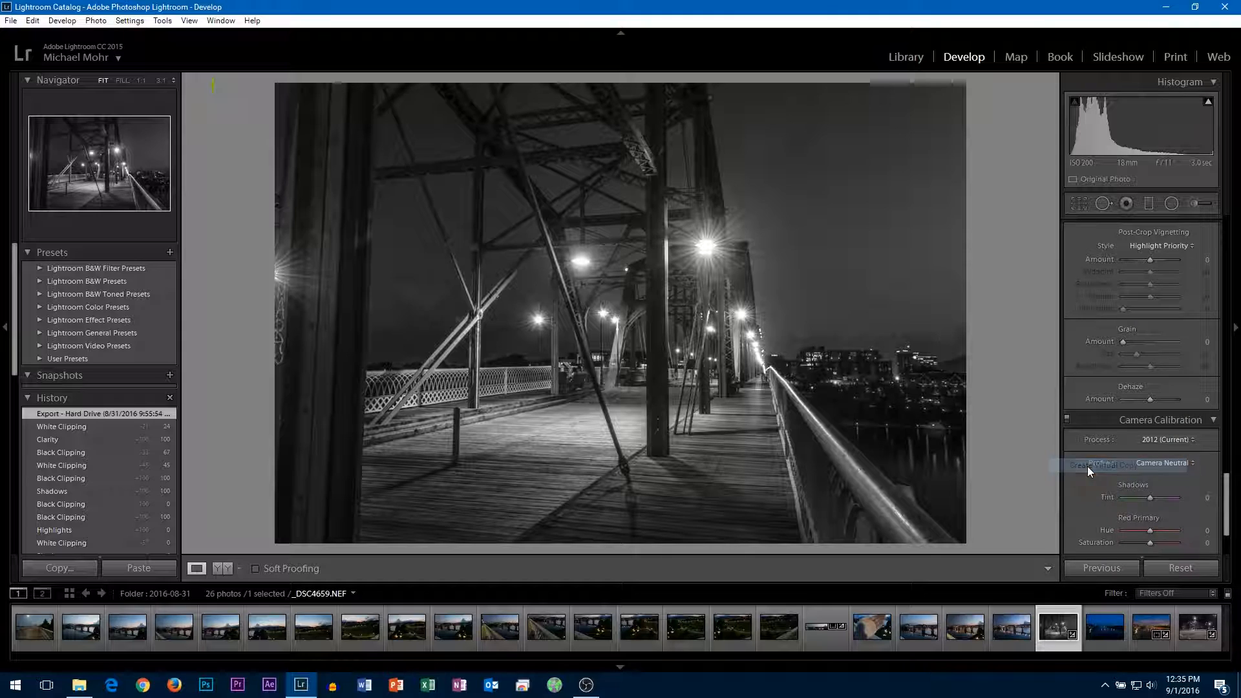
{"action": "left_click", "coordinate": [1158, 568]}
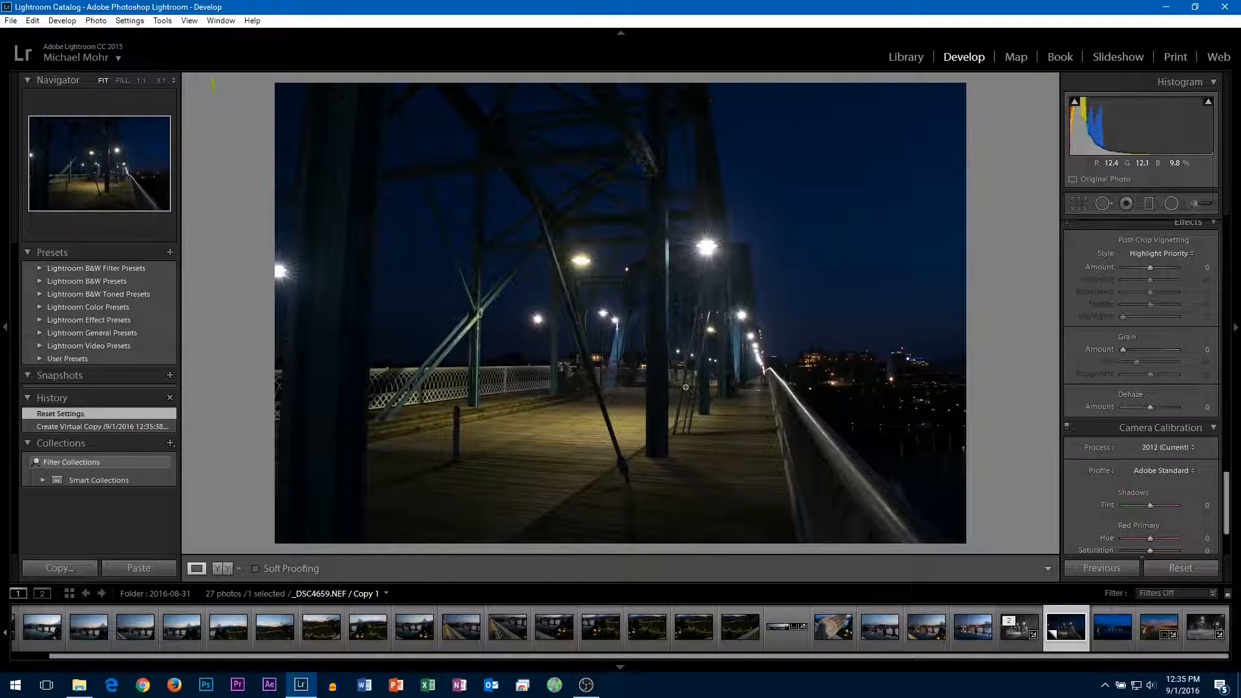
Step: Look through the Develop adjustment groups from Camera Calibration up to Basic, expanding and collapsing Tone Curve and Basic
{"action": "scroll", "coordinate": [1073, 327], "scroll_direction": "up", "scroll_amount": 5}
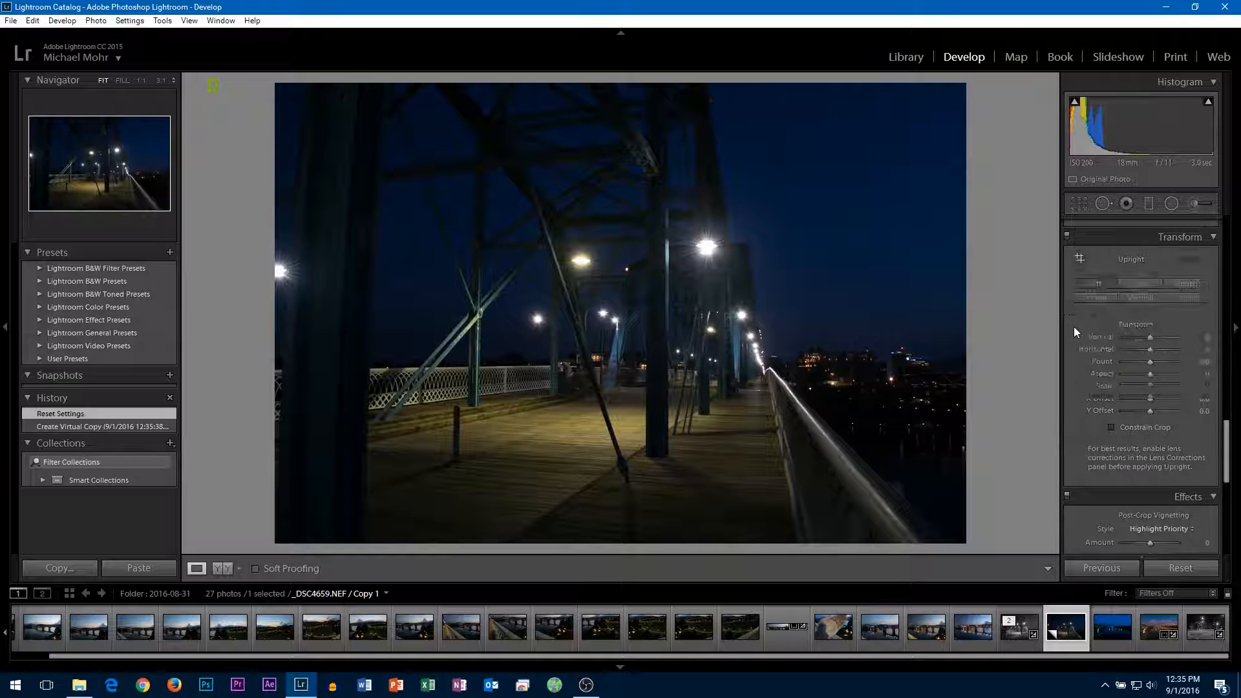
{"action": "scroll", "coordinate": [1072, 348], "scroll_direction": "up", "scroll_amount": 4}
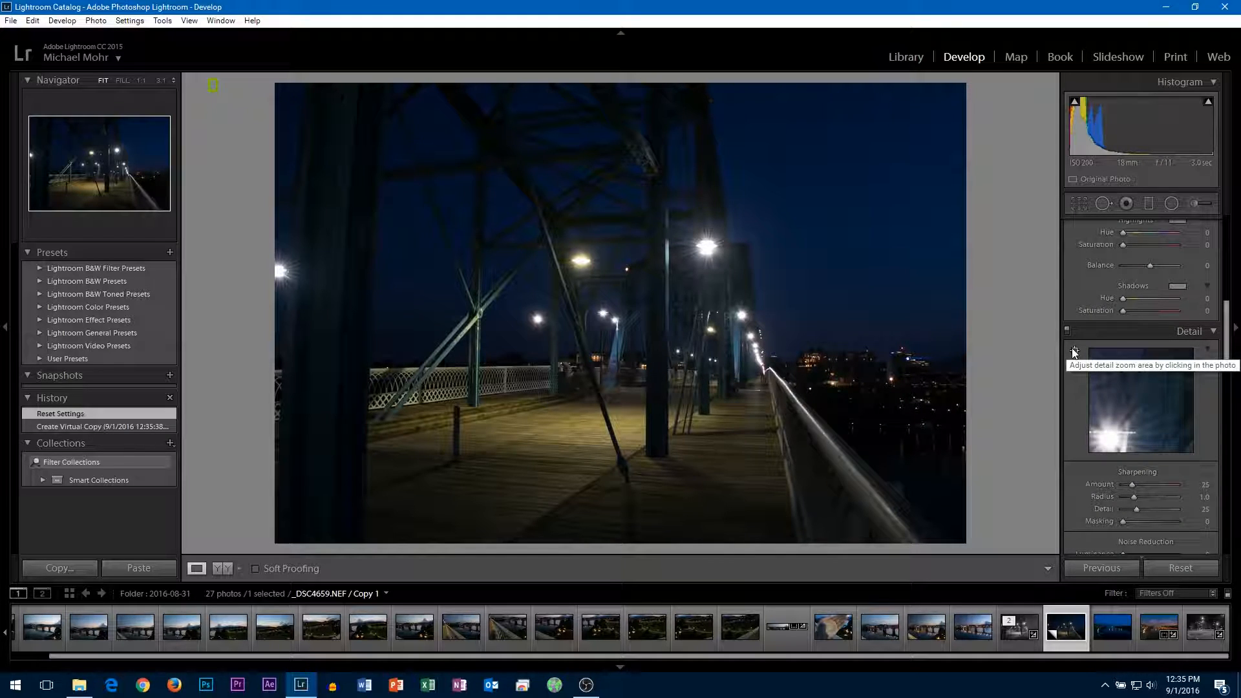
{"action": "scroll", "coordinate": [1074, 351], "scroll_direction": "up", "scroll_amount": 6}
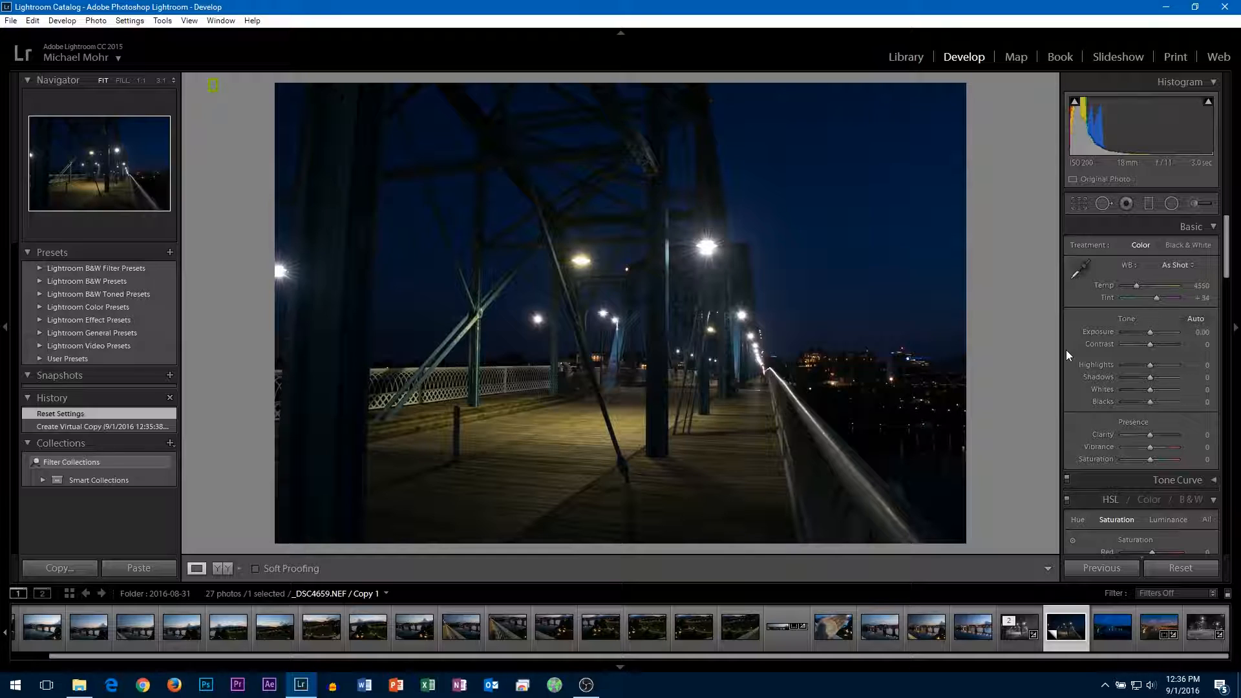
{"action": "scroll", "coordinate": [1066, 351], "scroll_direction": "down", "scroll_amount": 15}
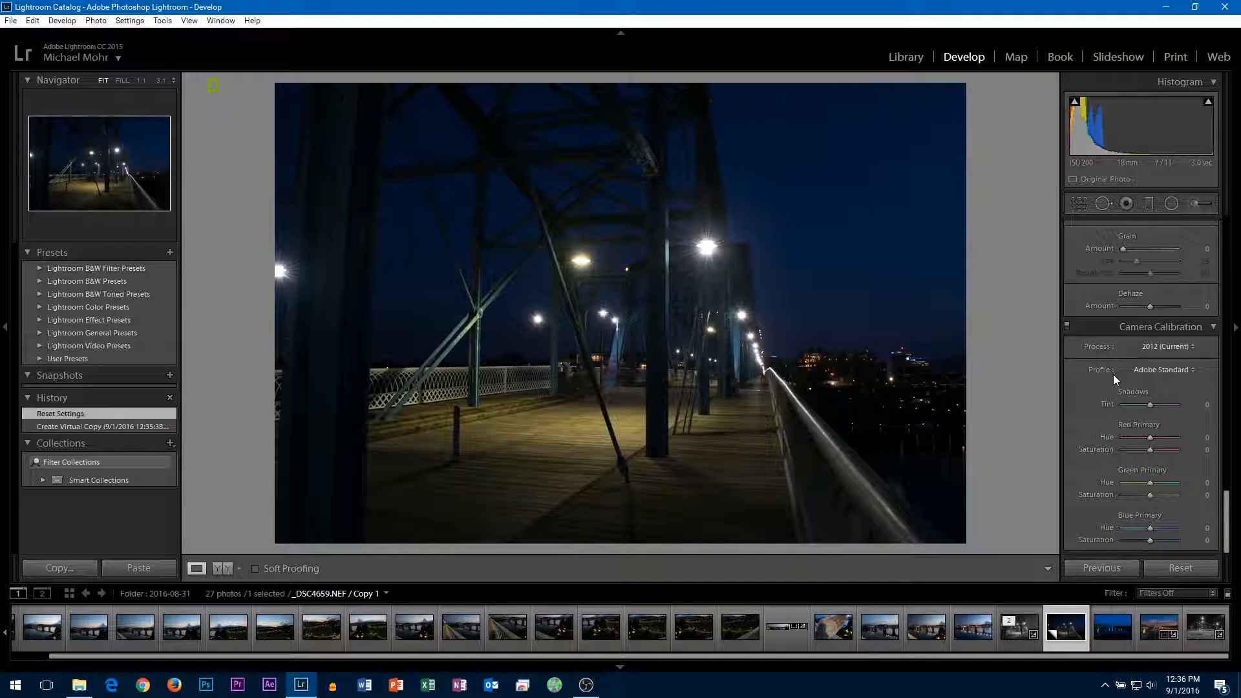
{"action": "scroll", "coordinate": [1075, 393], "scroll_direction": "up", "scroll_amount": 12}
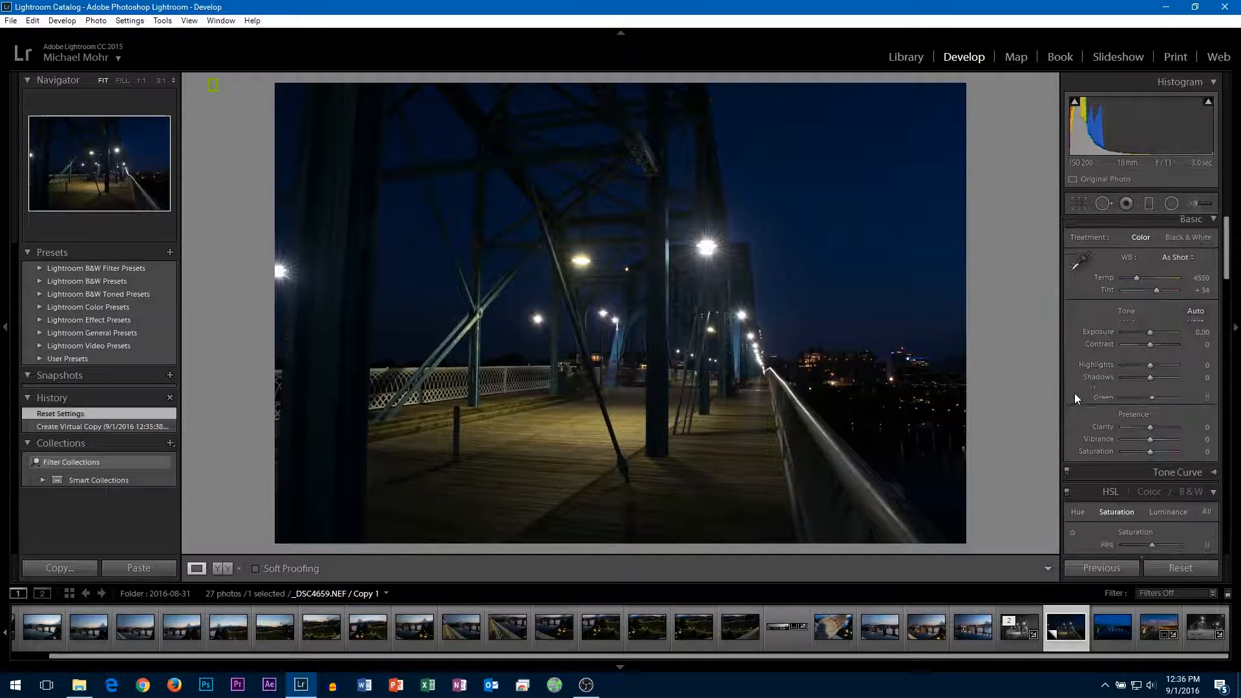
{"action": "left_click", "coordinate": [1220, 481]}
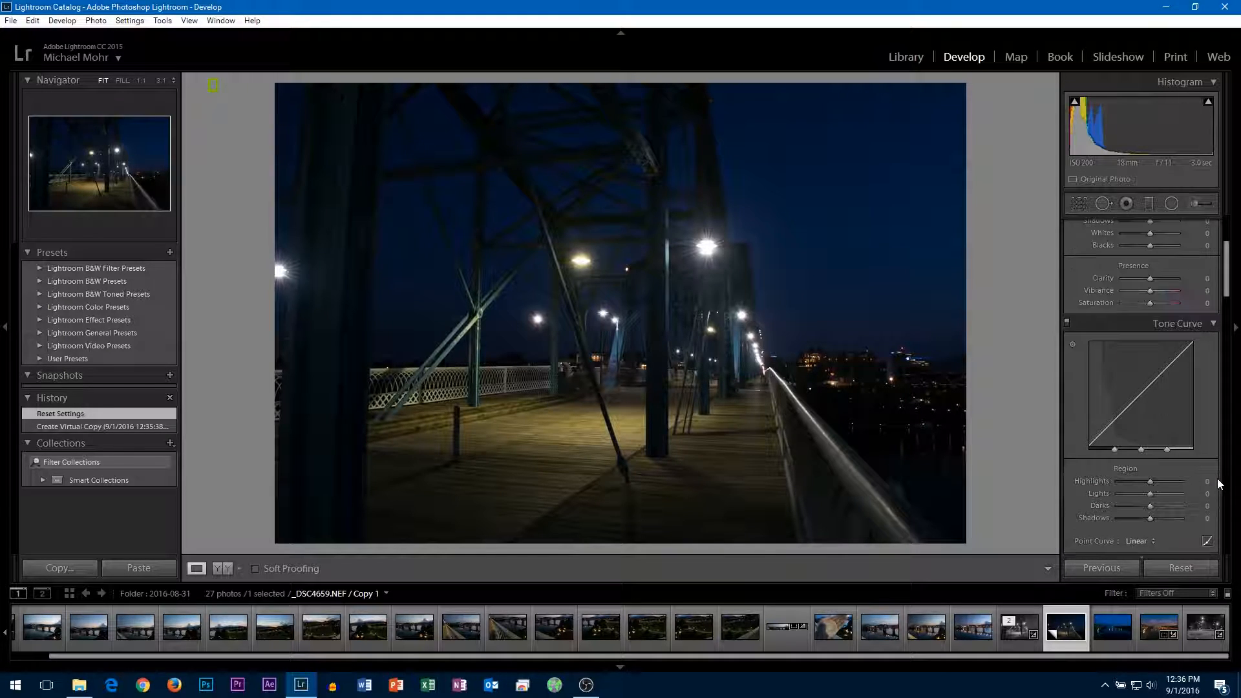
{"action": "left_click", "coordinate": [1214, 324]}
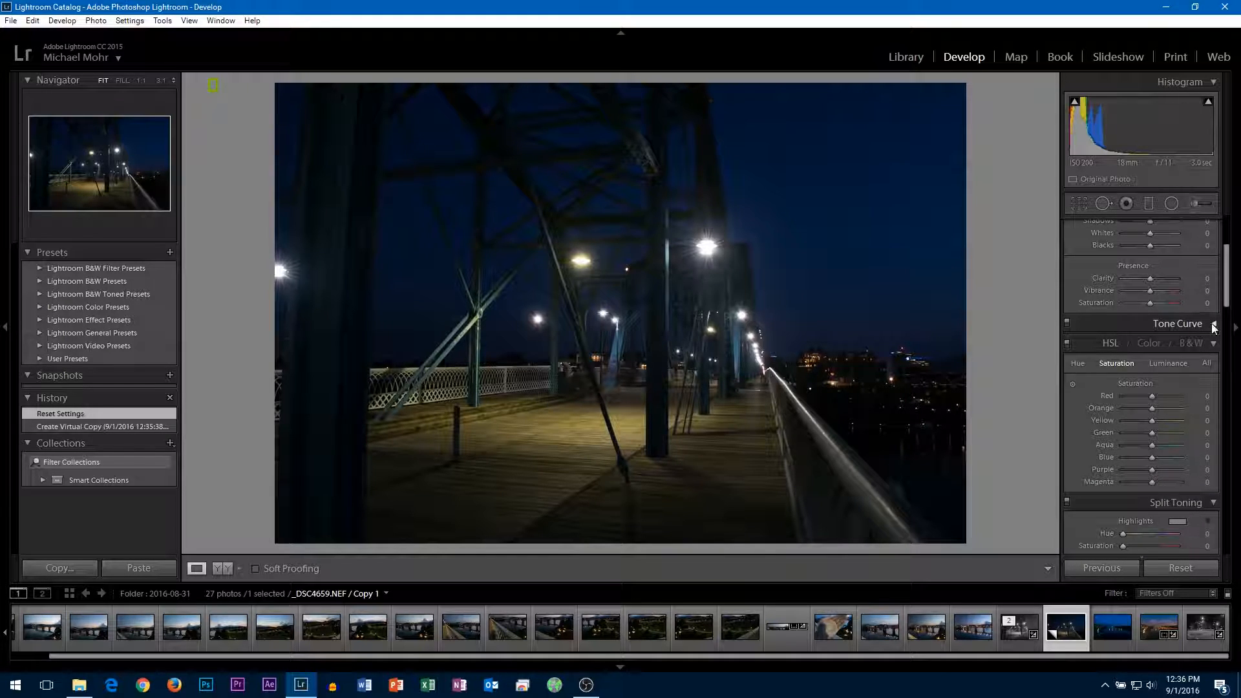
{"action": "scroll", "coordinate": [1213, 324], "scroll_direction": "up", "scroll_amount": 4}
{"action": "left_click", "coordinate": [1215, 228]}
{"action": "left_click", "coordinate": [1214, 227]}
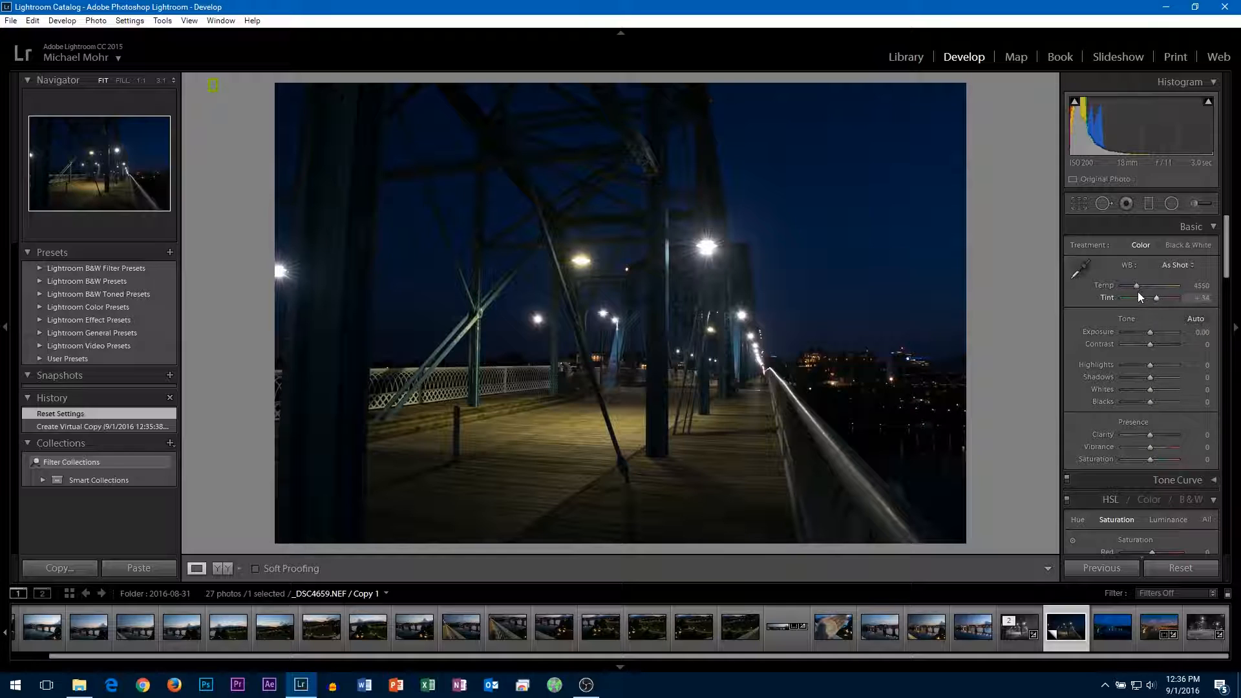
Step: Set the virtual copy's camera calibration profile to Camera Neutral and review the other profile options
{"action": "scroll", "coordinate": [1100, 335], "scroll_direction": "down", "scroll_amount": 10}
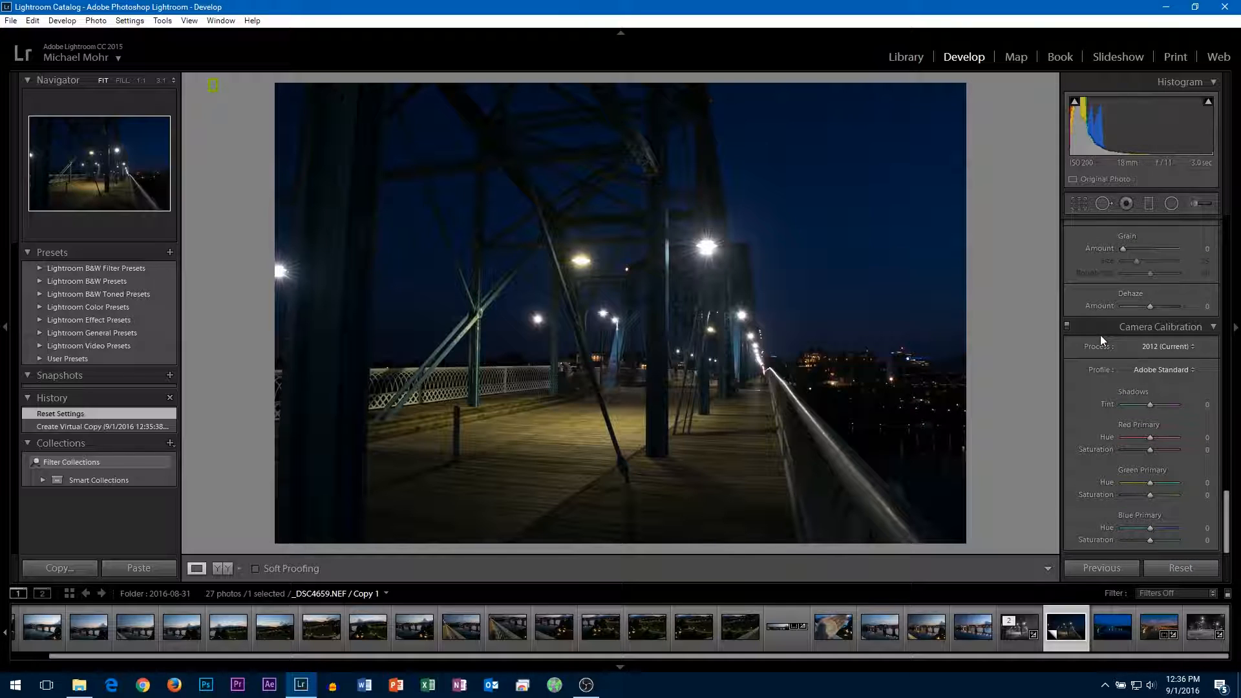
{"action": "left_click", "coordinate": [1171, 374]}
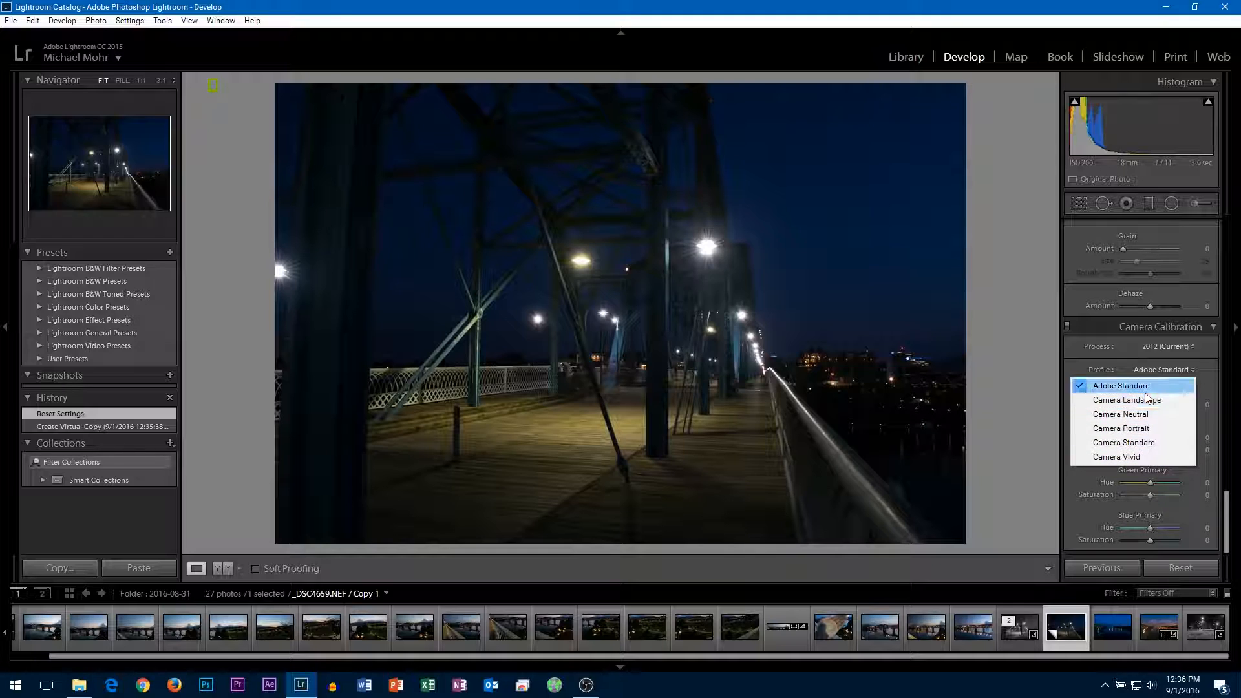
{"action": "left_click", "coordinate": [1177, 413]}
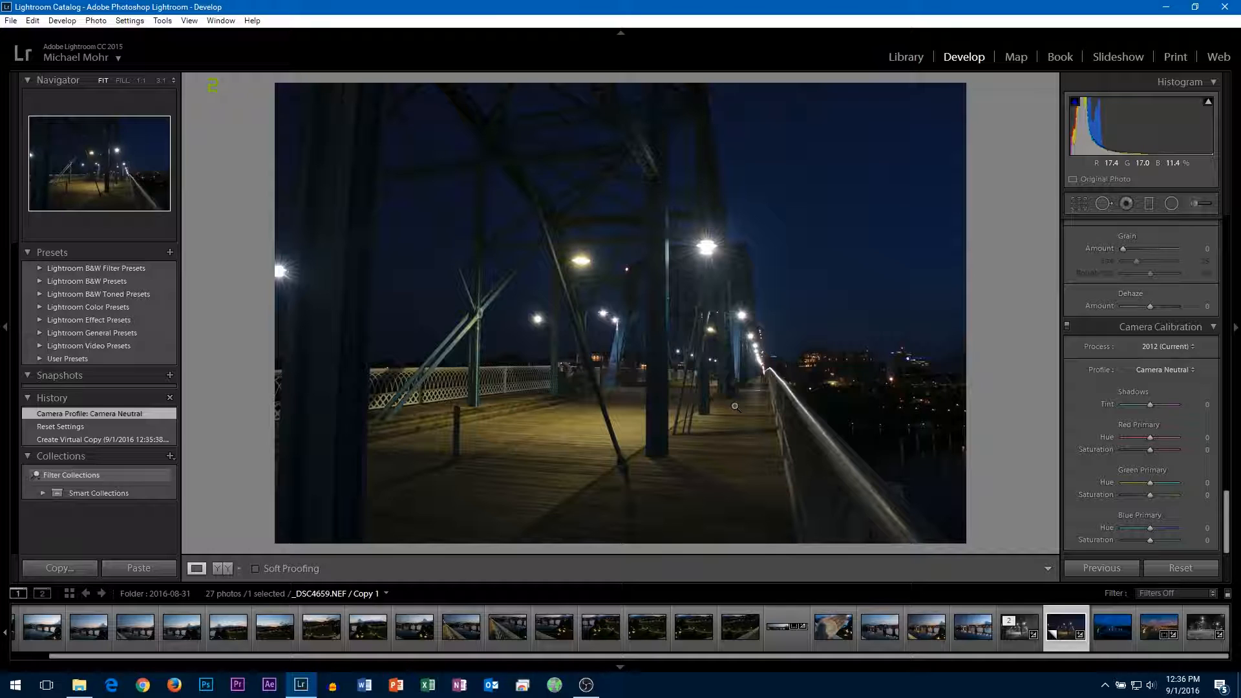
{"action": "left_click", "coordinate": [1164, 370]}
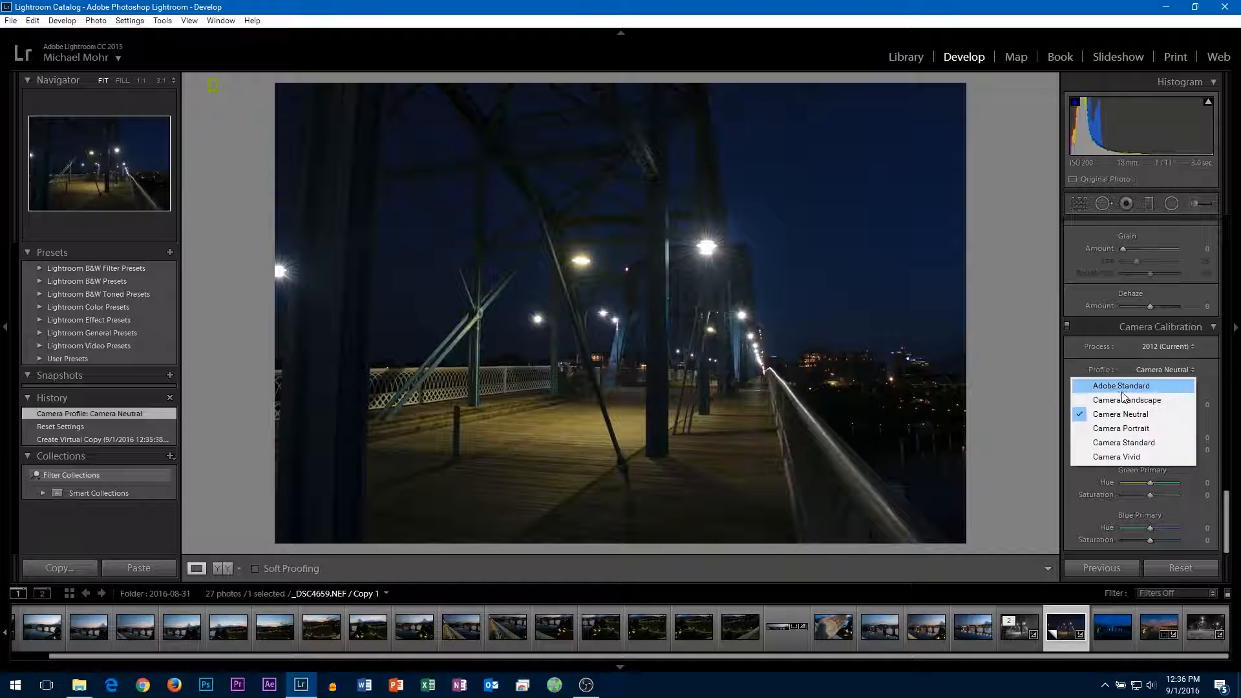
{"action": "left_click", "coordinate": [1069, 472]}
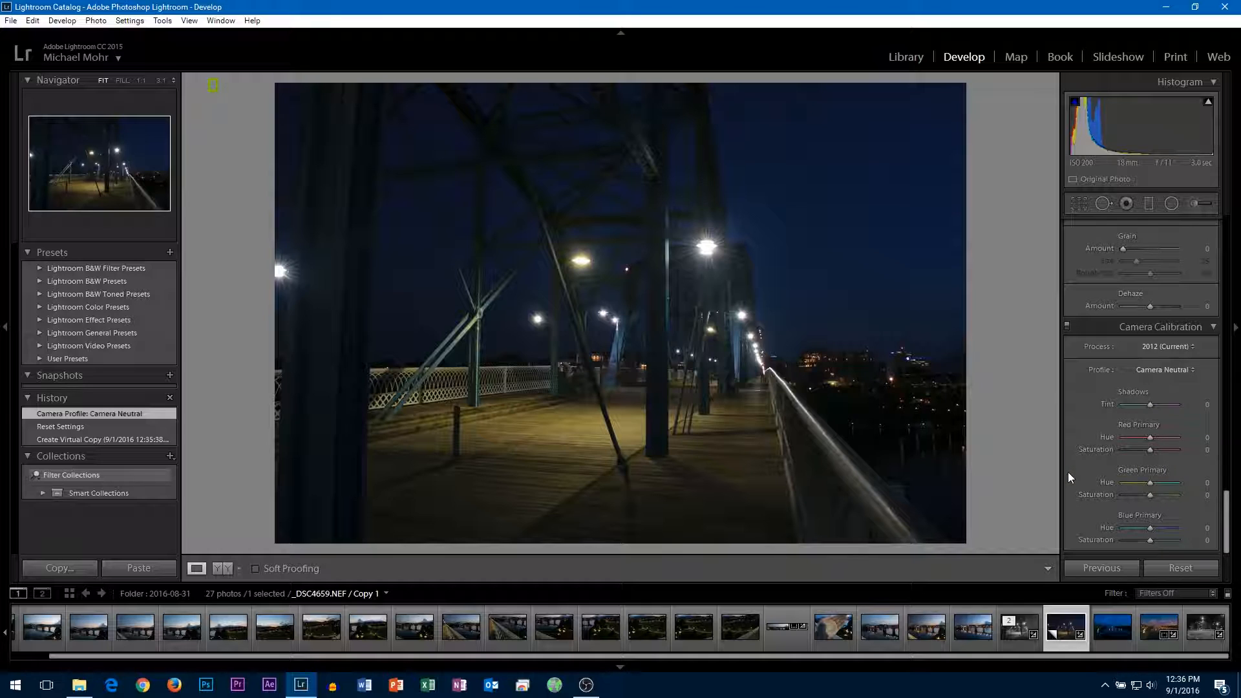
{"action": "scroll", "coordinate": [1081, 428], "scroll_direction": "up", "scroll_amount": 3}
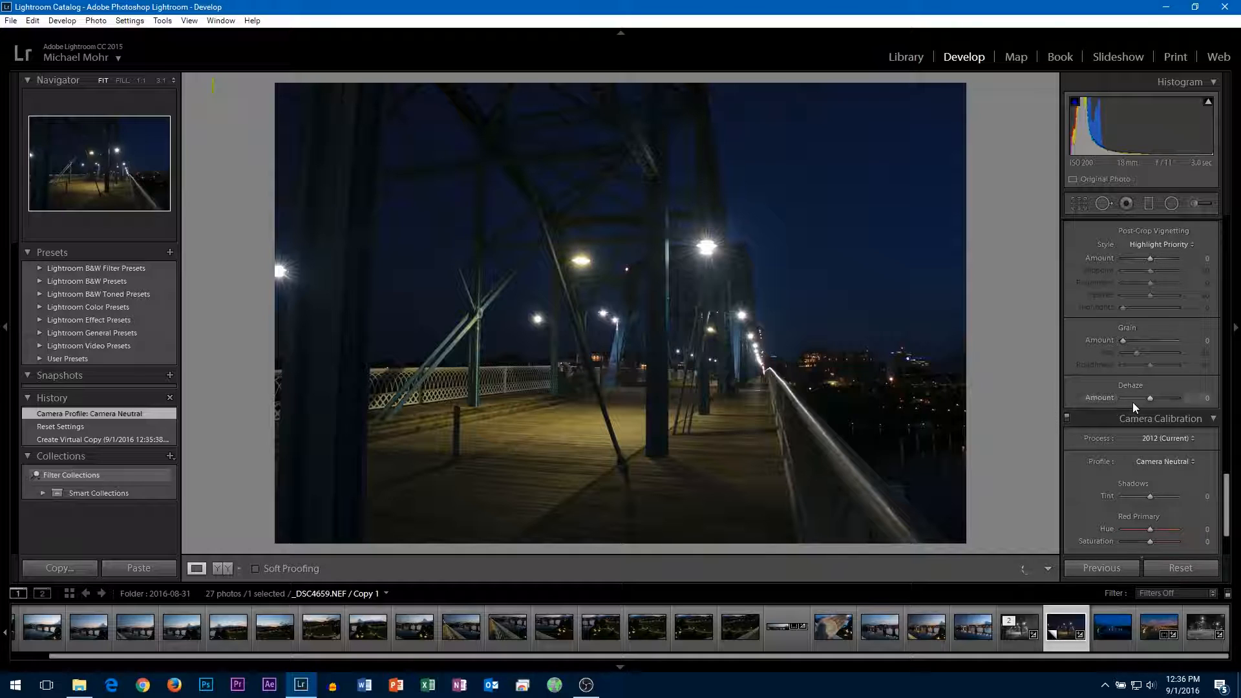
Step: Enable lens profile corrections on the virtual copy, toggling them off and on to compare, and enable chromatic aberration removal
{"action": "scroll", "coordinate": [1118, 407], "scroll_direction": "up", "scroll_amount": 3}
{"action": "scroll", "coordinate": [1097, 469], "scroll_direction": "up", "scroll_amount": 10}
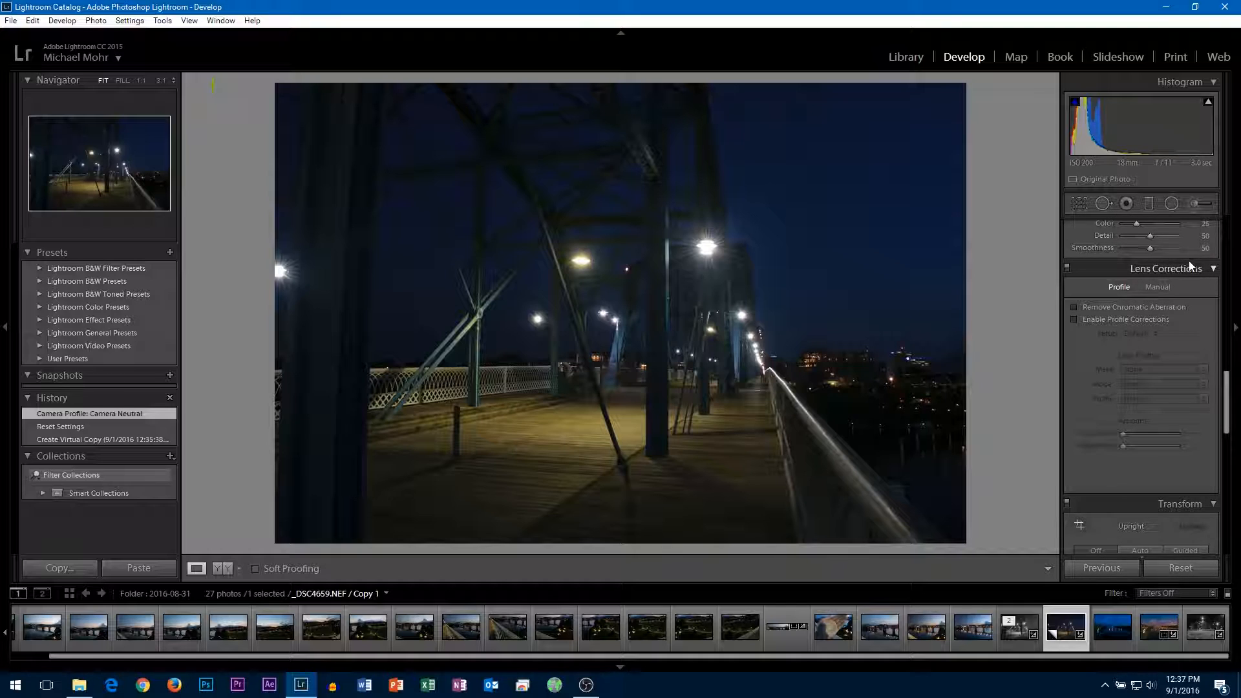
{"action": "left_click", "coordinate": [1076, 320]}
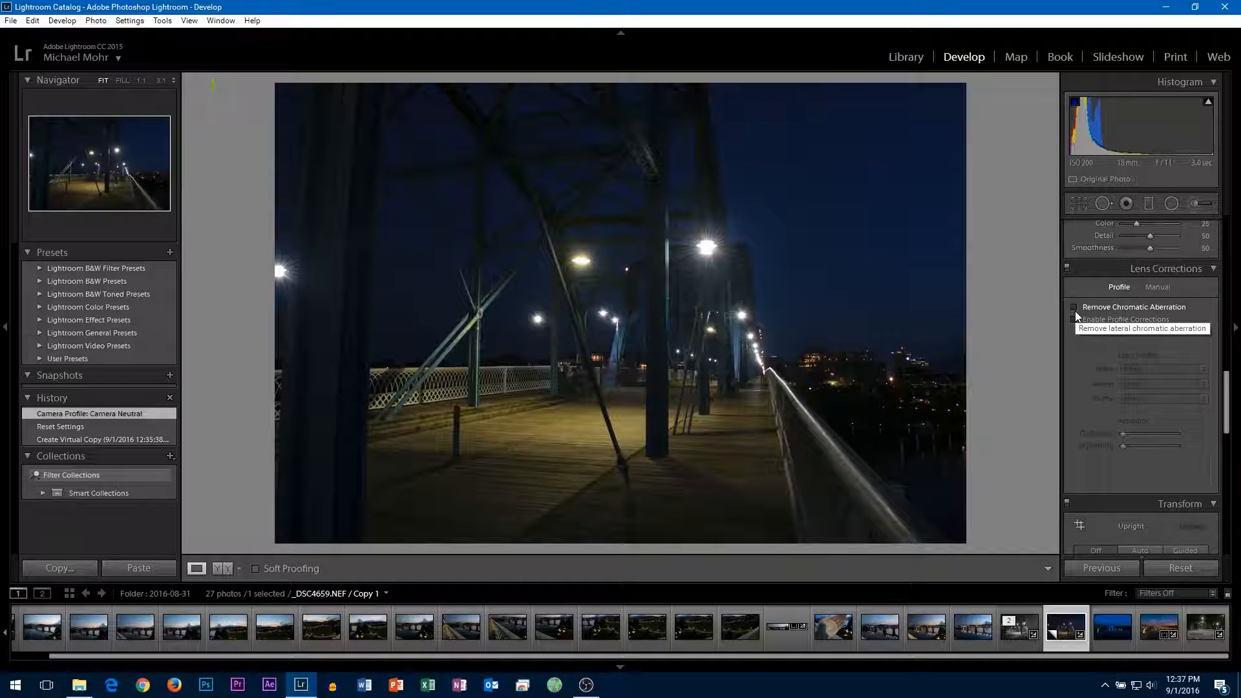
{"action": "left_click", "coordinate": [1076, 320]}
{"action": "left_click", "coordinate": [1074, 322]}
{"action": "left_click", "coordinate": [1074, 320]}
{"action": "left_click", "coordinate": [1074, 320]}
{"action": "left_click", "coordinate": [1072, 322]}
{"action": "left_click", "coordinate": [1073, 322]}
{"action": "left_click", "coordinate": [1072, 322]}
{"action": "left_click", "coordinate": [1073, 321]}
{"action": "left_click", "coordinate": [1073, 321]}
{"action": "left_click", "coordinate": [1073, 321]}
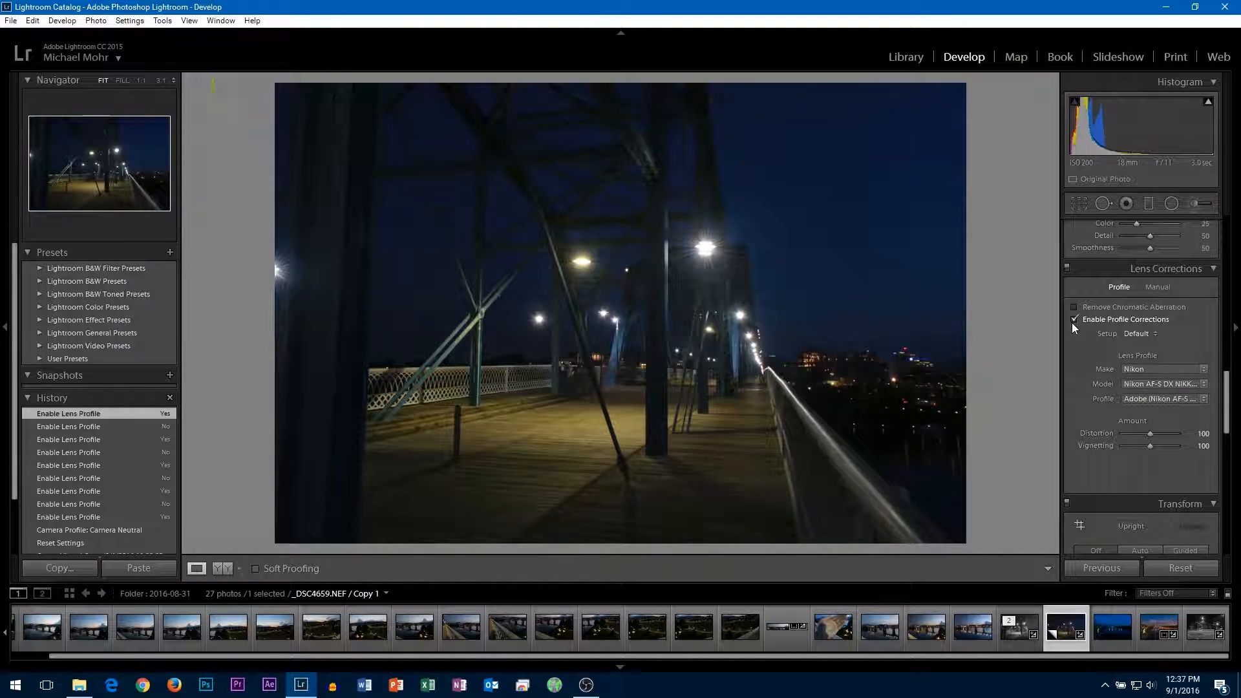
{"action": "left_click", "coordinate": [1073, 322]}
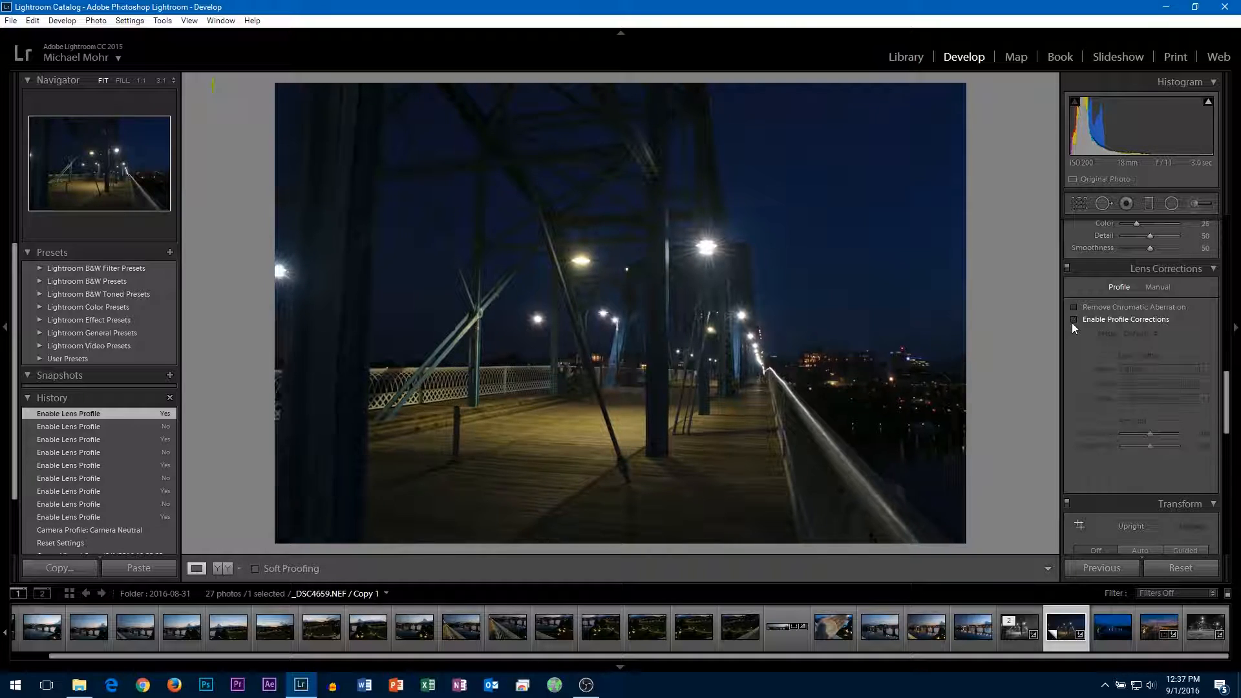
{"action": "left_click", "coordinate": [1073, 322]}
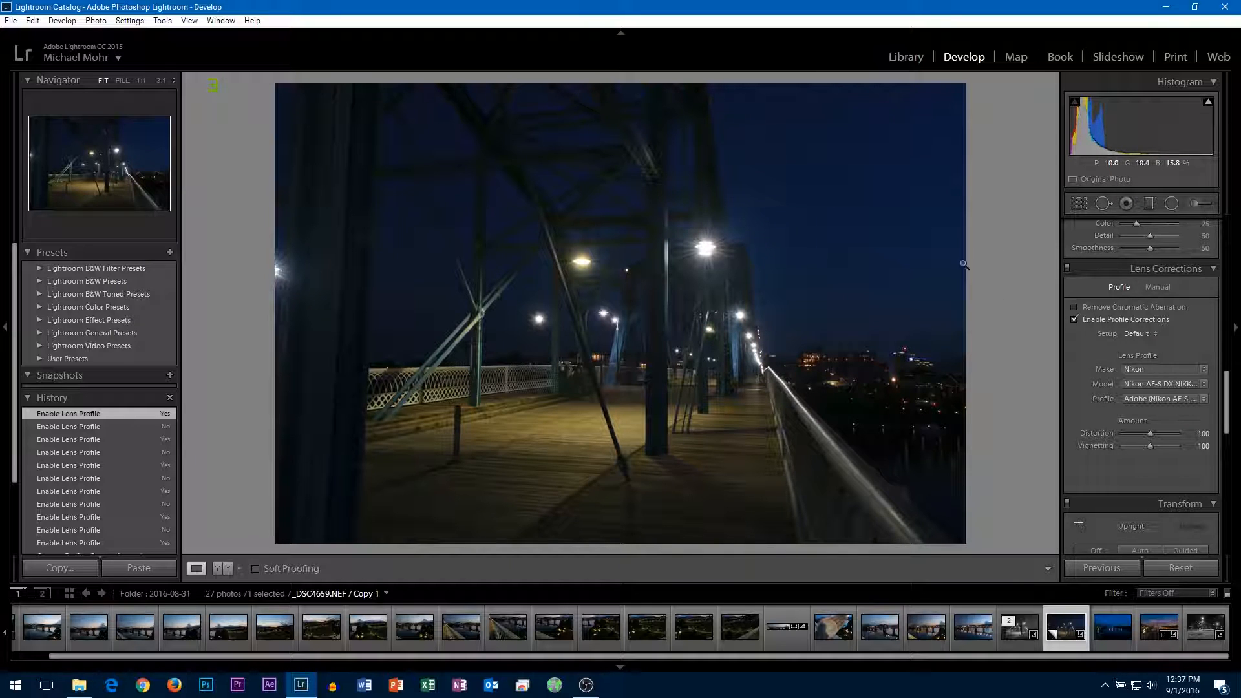
{"action": "left_click", "coordinate": [1073, 320]}
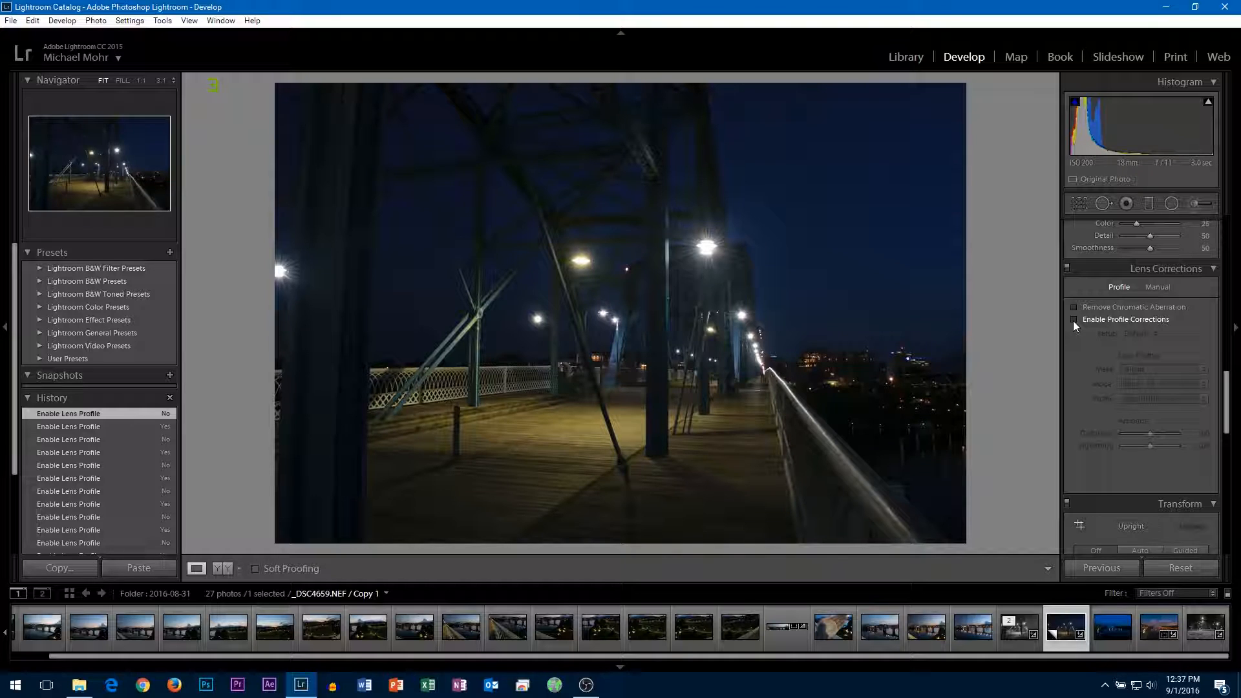
{"action": "left_click", "coordinate": [1074, 320]}
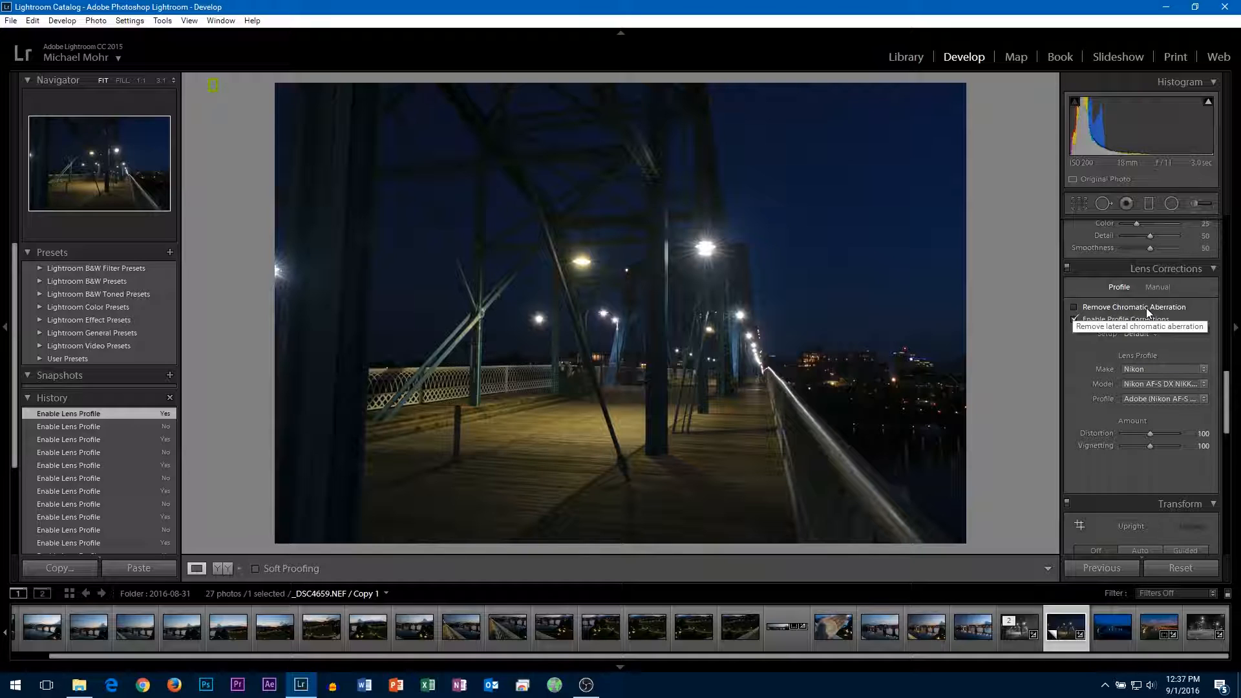
{"action": "left_click", "coordinate": [1076, 306]}
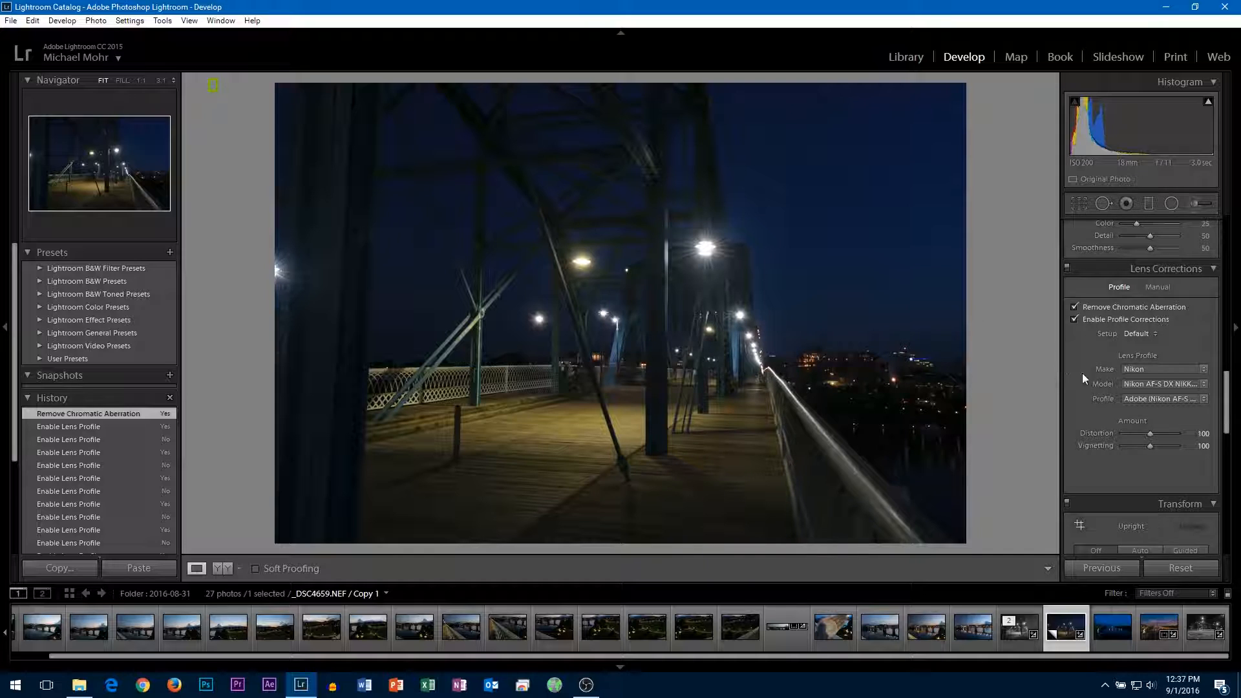
Step: Try the Auto, Vertical, Level and Full Upright perspective corrections on the bridge photo, comparing with Off, and settle on Level
{"action": "scroll", "coordinate": [1085, 419], "scroll_direction": "up", "scroll_amount": 5}
{"action": "scroll", "coordinate": [1085, 420], "scroll_direction": "down", "scroll_amount": 6}
{"action": "scroll", "coordinate": [1080, 413], "scroll_direction": "up", "scroll_amount": 3}
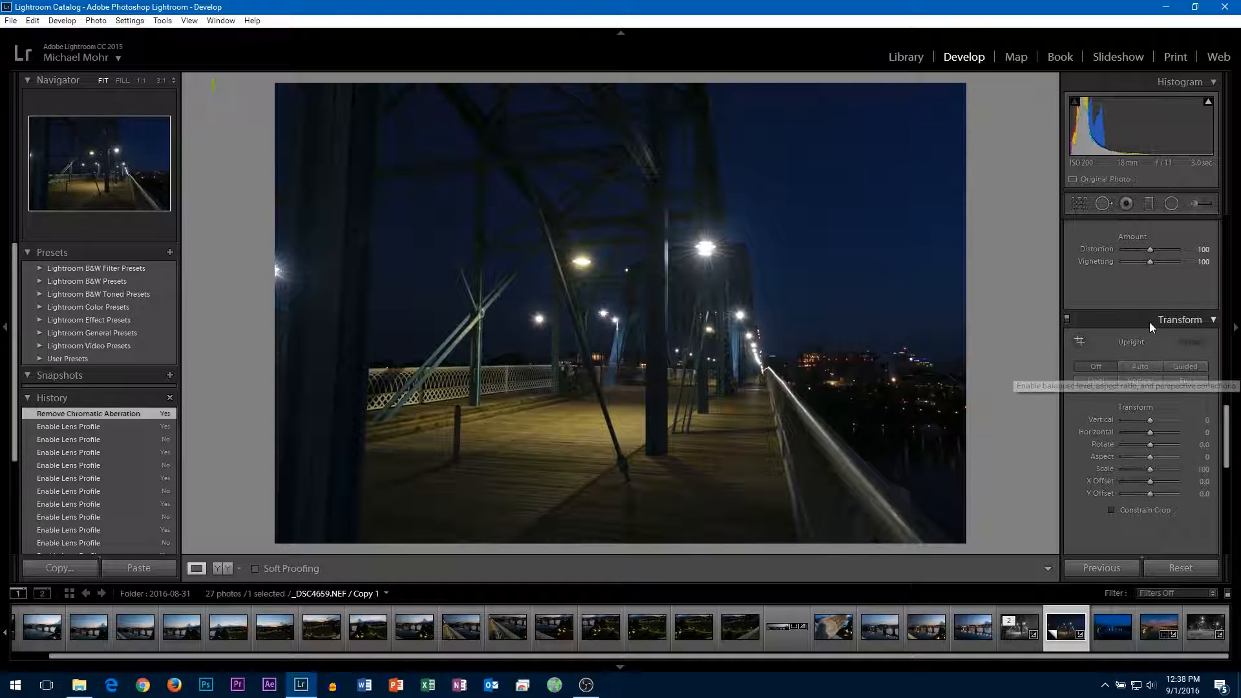
{"action": "left_click", "coordinate": [1140, 366]}
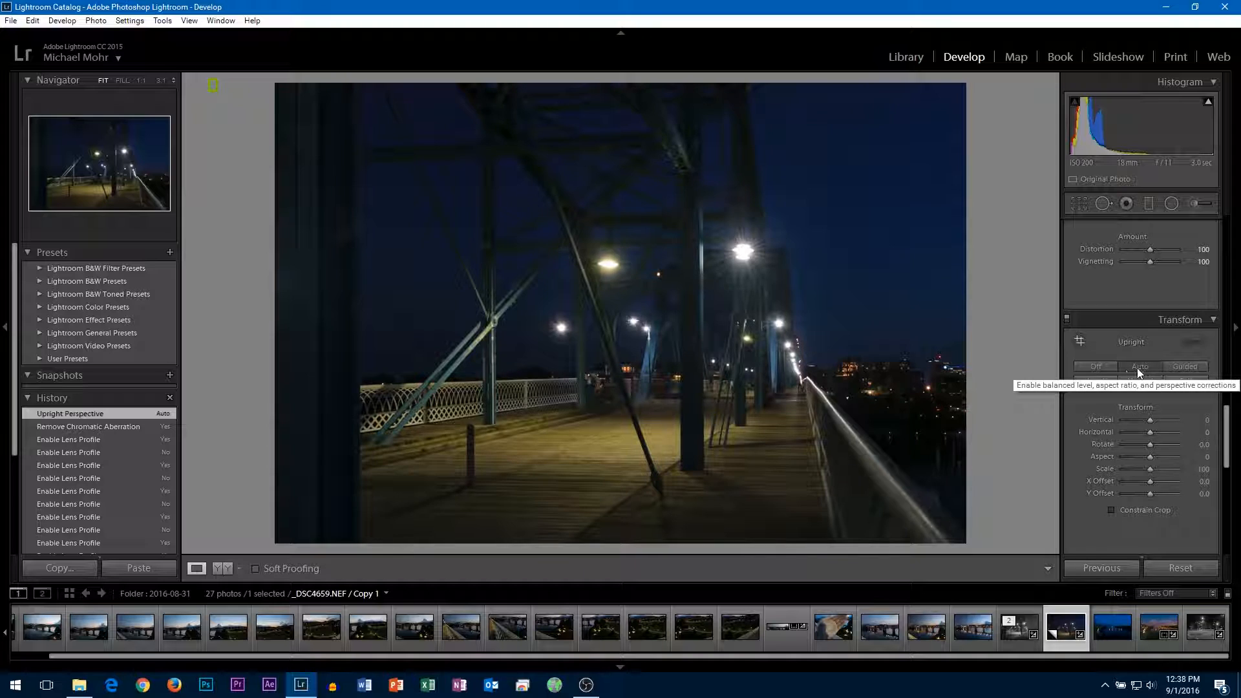
{"action": "left_click", "coordinate": [1104, 370]}
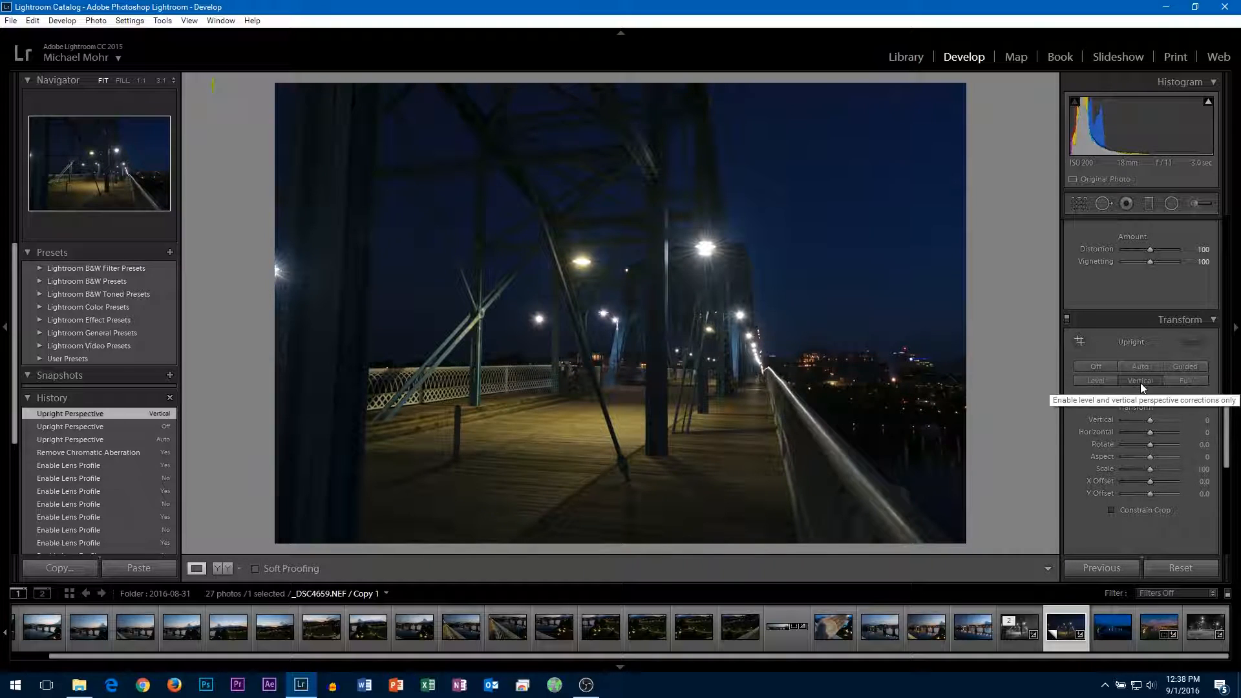
{"action": "left_click", "coordinate": [1141, 381]}
{"action": "left_click", "coordinate": [1100, 384]}
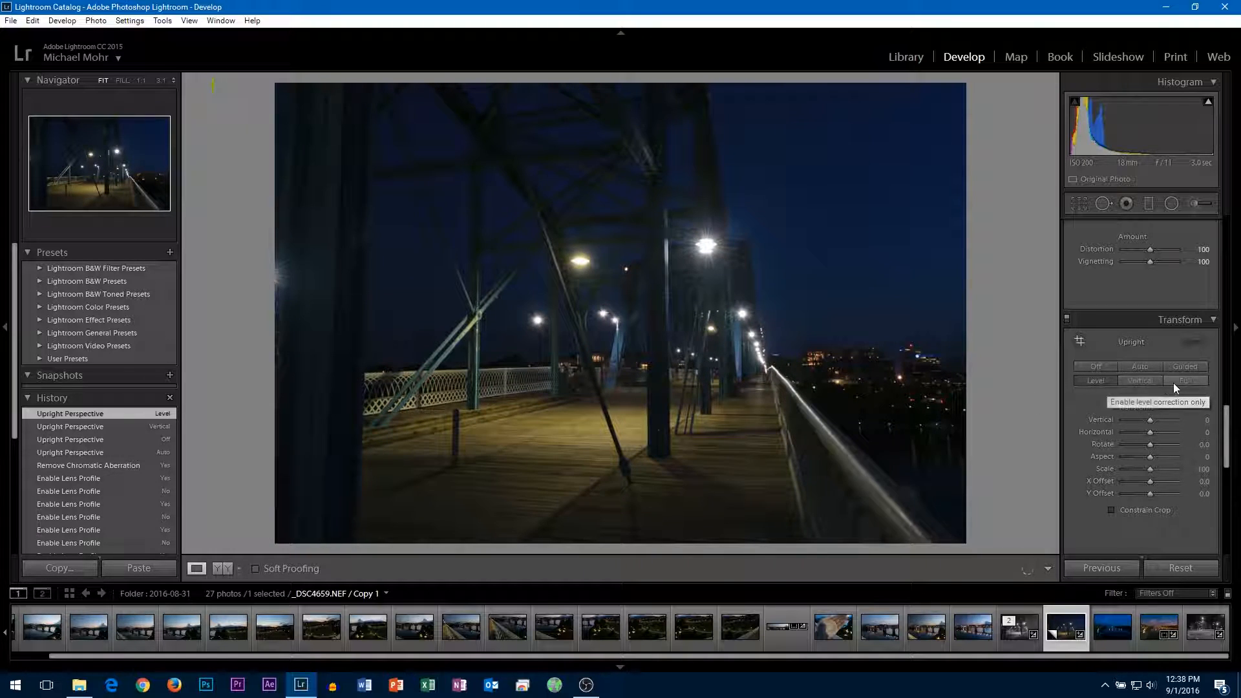
{"action": "left_click", "coordinate": [1173, 382]}
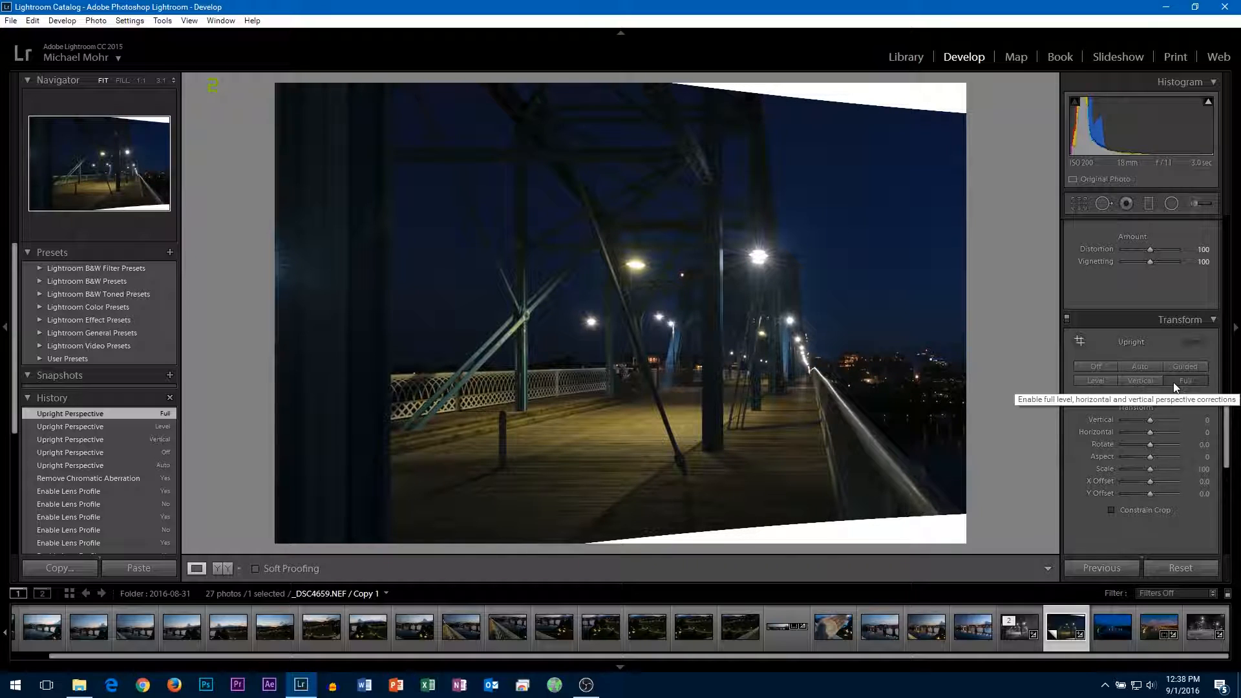
{"action": "left_click", "coordinate": [1103, 367]}
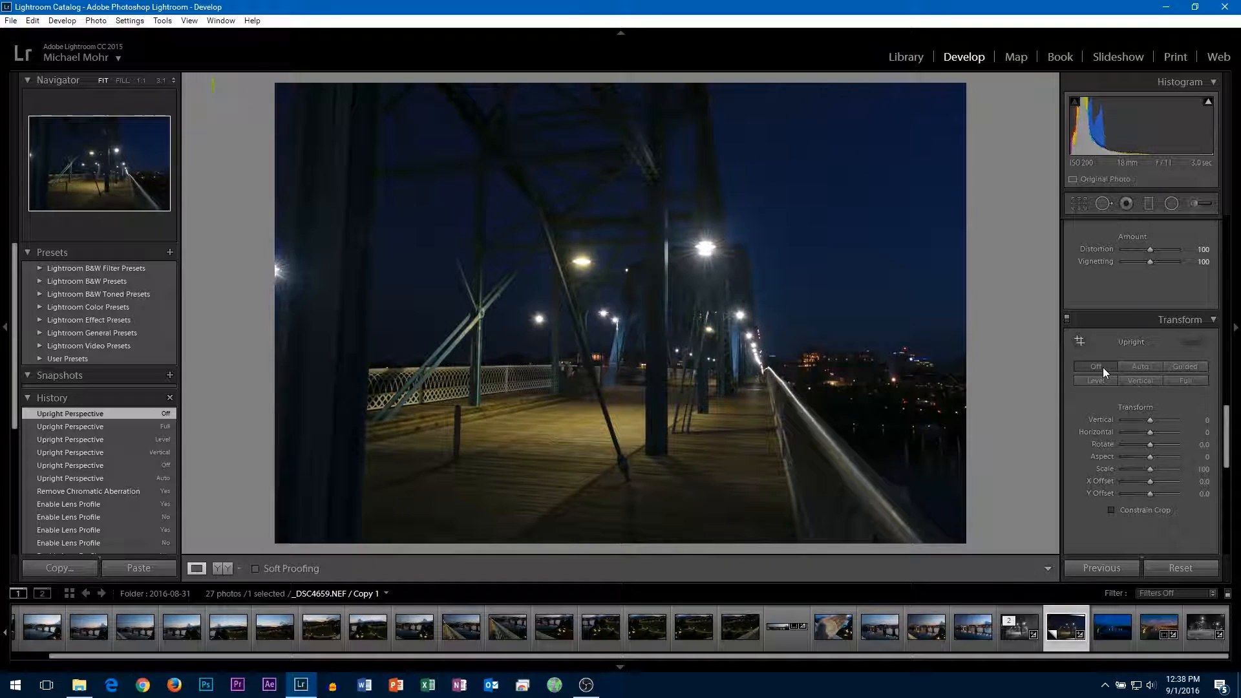
{"action": "left_click", "coordinate": [1103, 380]}
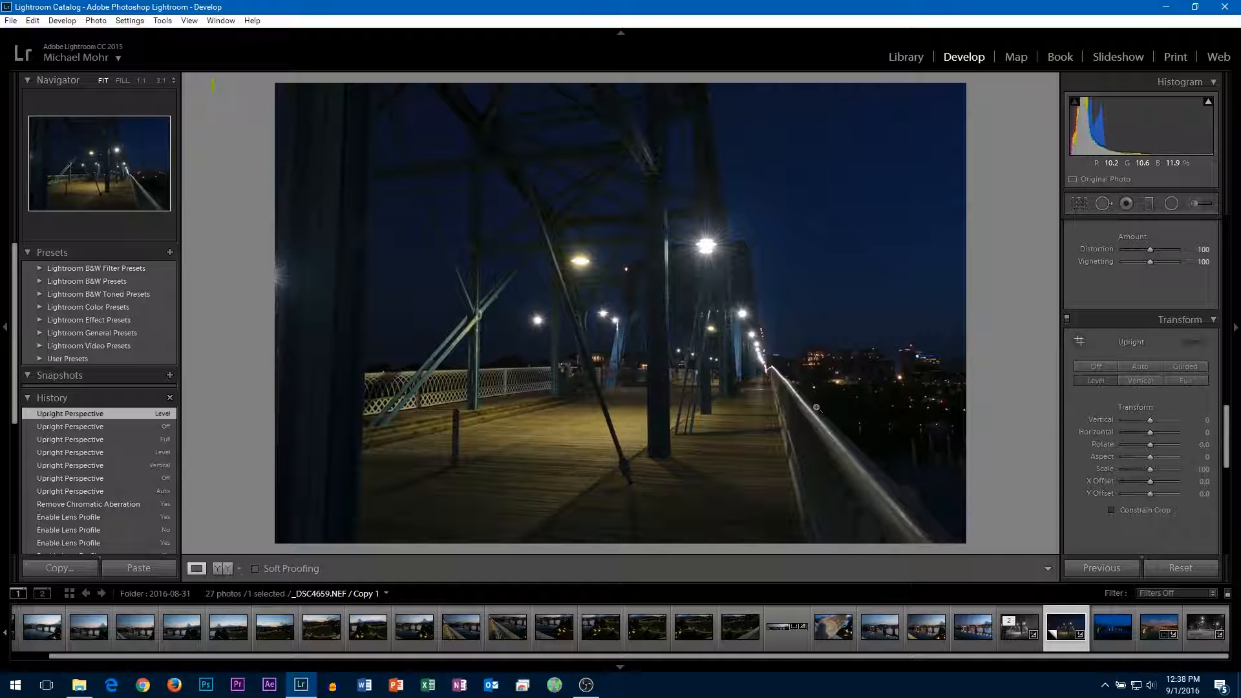
Step: Raise the virtual copy's sharpening amount to 68
{"action": "scroll", "coordinate": [1075, 461], "scroll_direction": "up", "scroll_amount": 2}
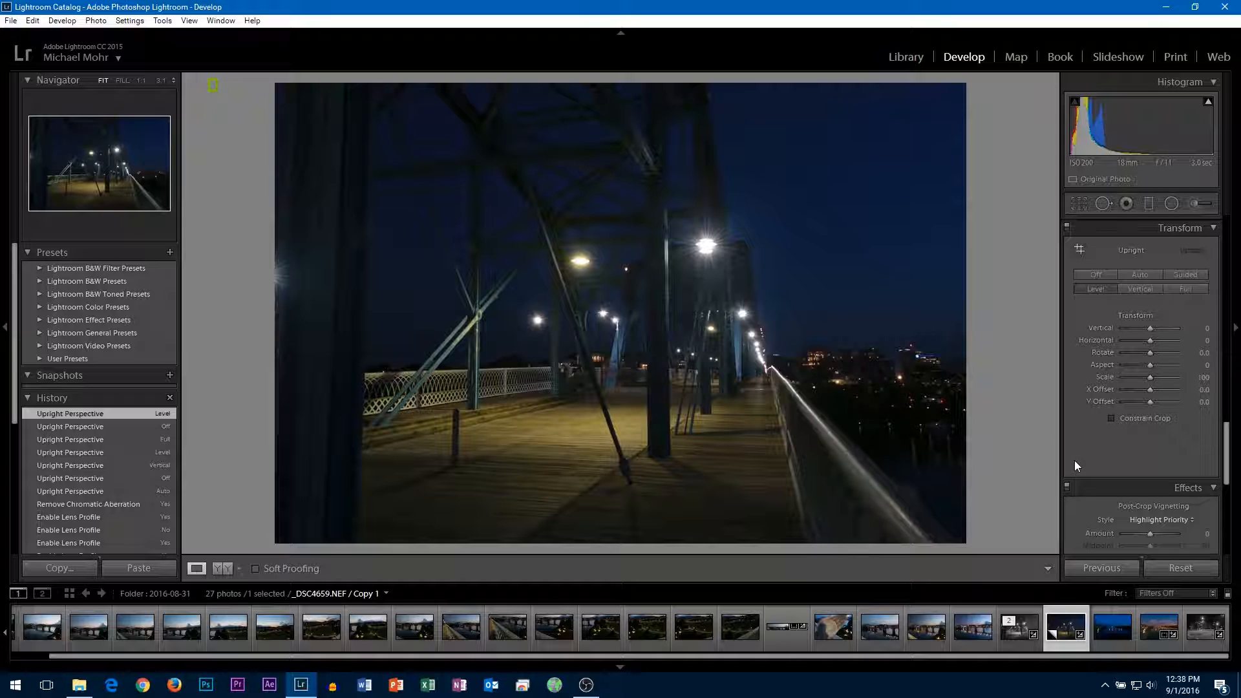
{"action": "scroll", "coordinate": [1074, 460], "scroll_direction": "up", "scroll_amount": 8}
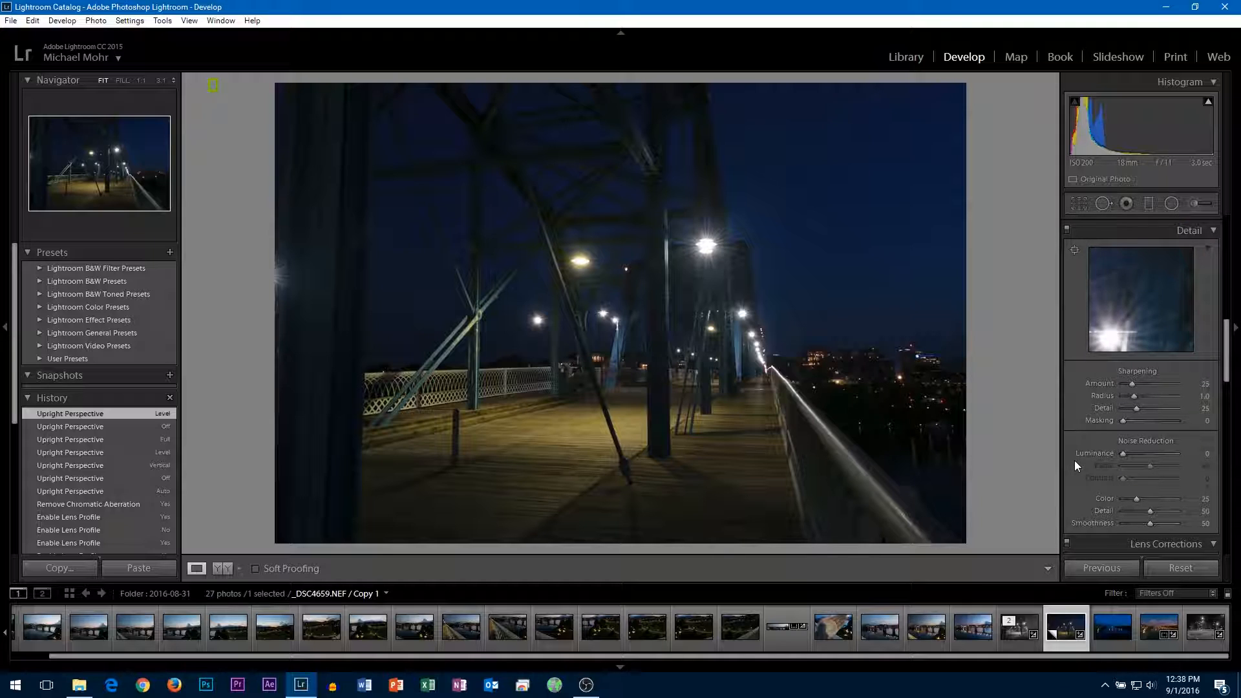
{"action": "scroll", "coordinate": [1075, 460], "scroll_direction": "up", "scroll_amount": 3}
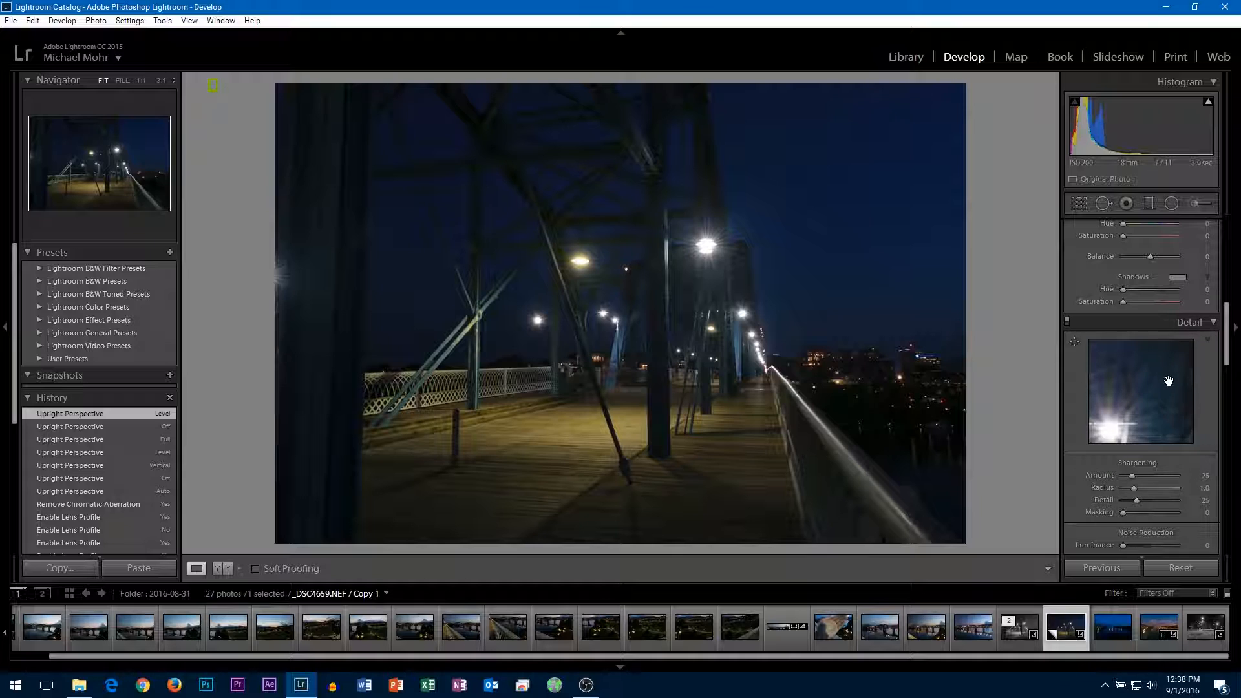
{"action": "scroll", "coordinate": [1169, 378], "scroll_direction": "down", "scroll_amount": 3}
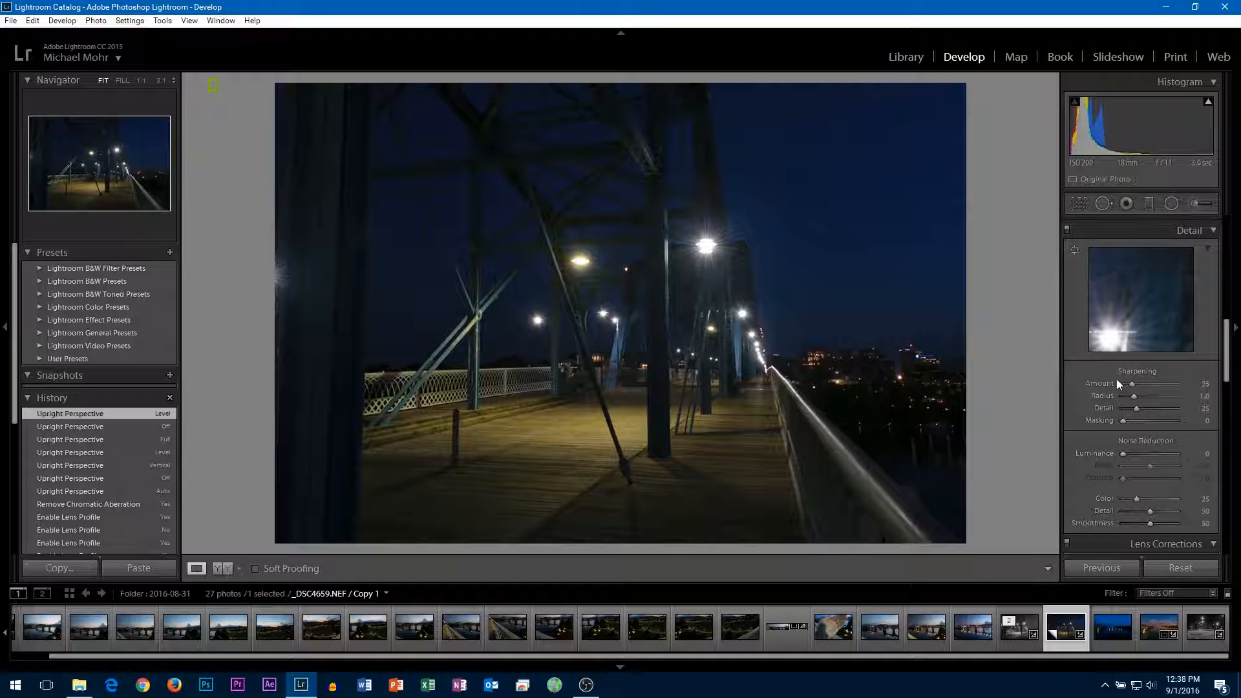
{"action": "left_click", "coordinate": [1148, 383]}
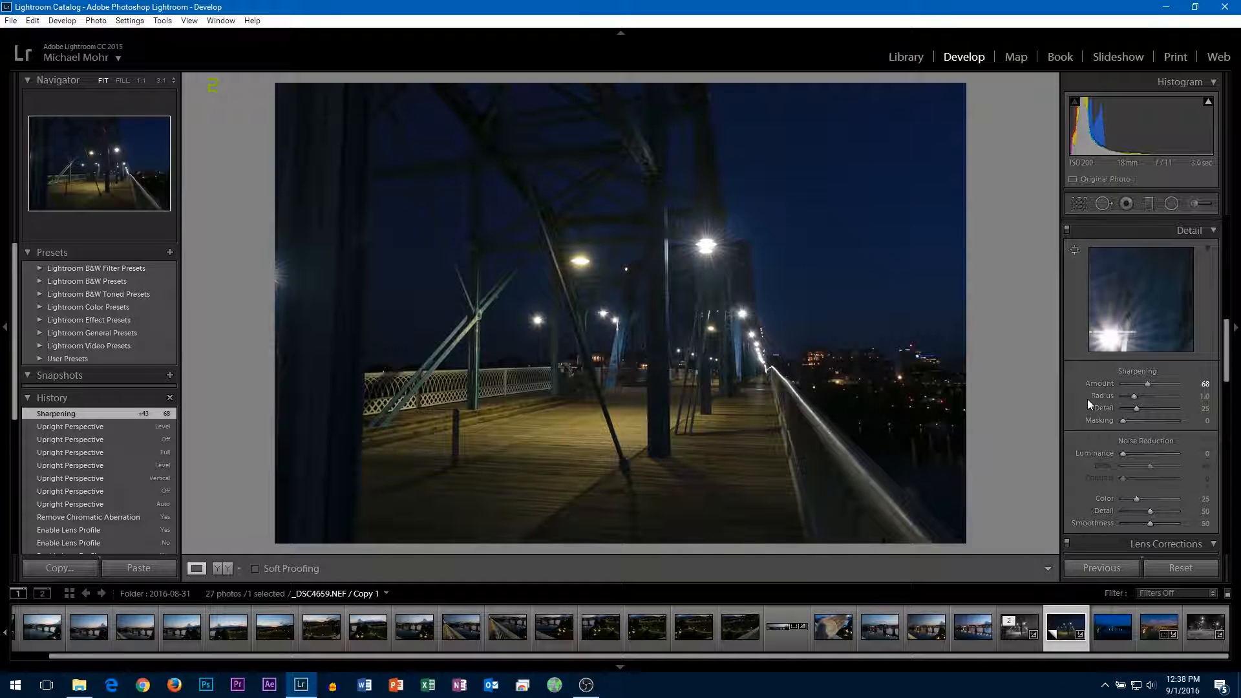
Step: Convert the virtual copy to black and white and set its white balance to Daylight
{"action": "scroll", "coordinate": [1081, 402], "scroll_direction": "up", "scroll_amount": 9}
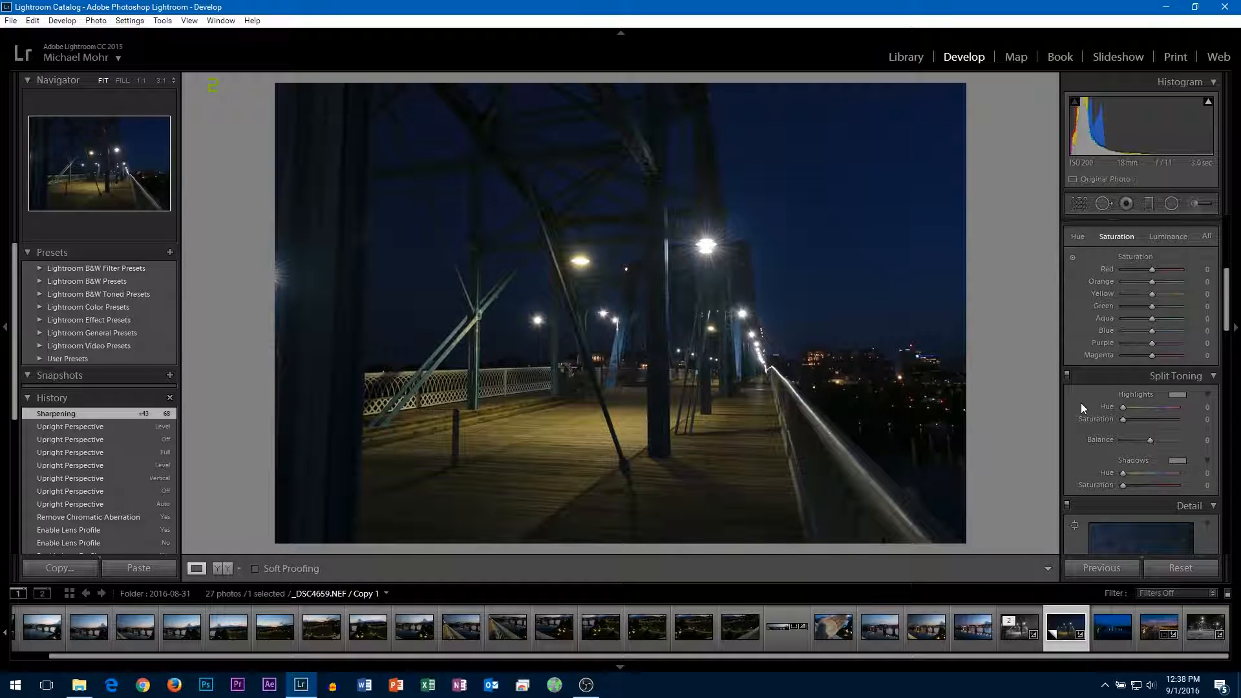
{"action": "scroll", "coordinate": [1100, 343], "scroll_direction": "up", "scroll_amount": 9}
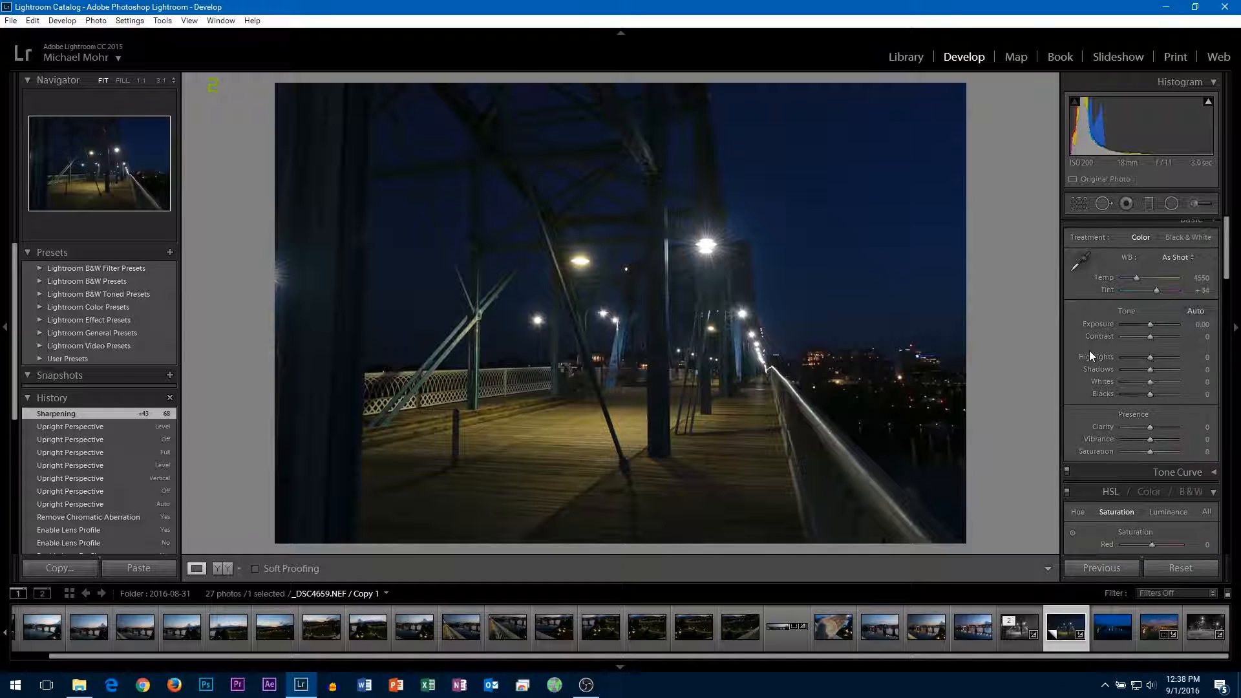
{"action": "left_click", "coordinate": [1179, 249]}
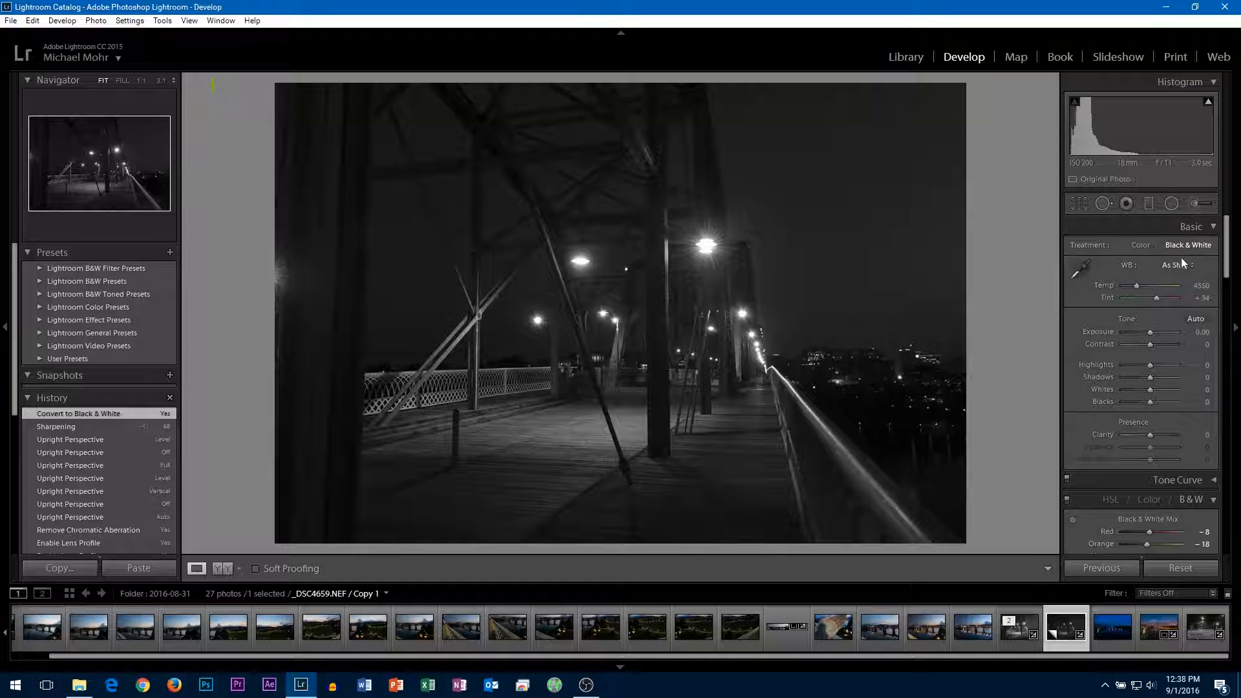
{"action": "left_click", "coordinate": [1178, 265]}
{"action": "left_click", "coordinate": [1167, 306]}
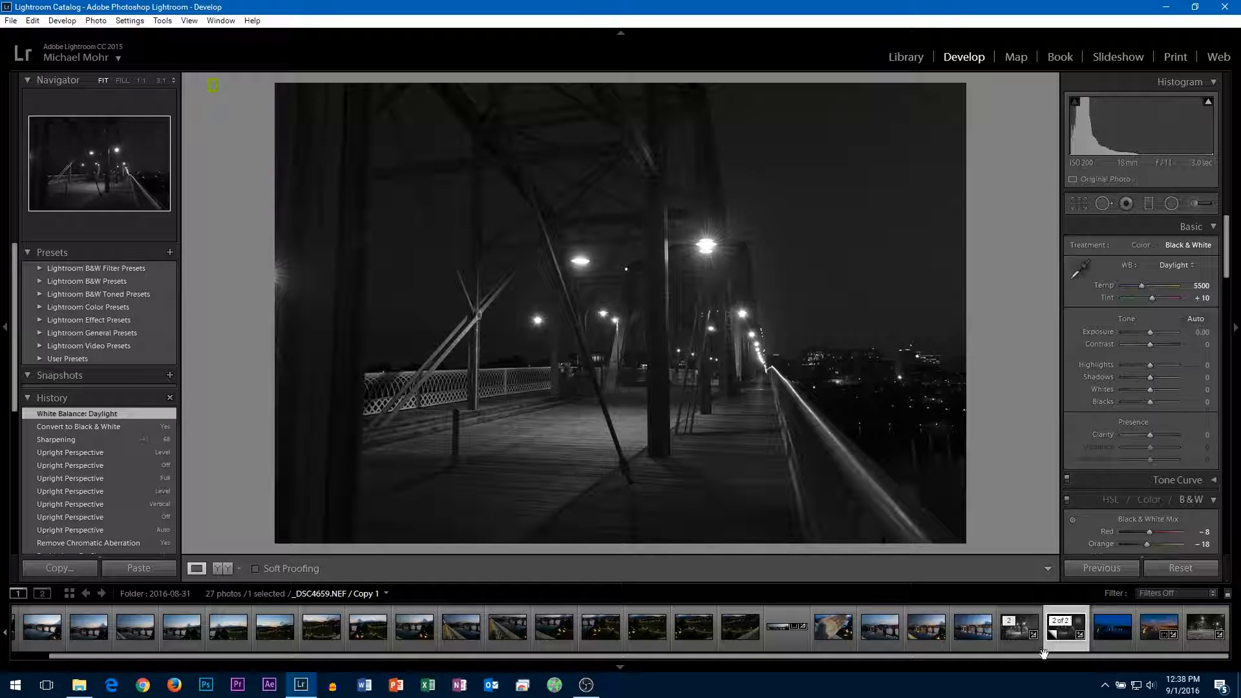
Step: Compare the finished black-and-white original _DSC4659.NEF with its virtual copy by switching between them, ending on the copy
{"action": "left_click", "coordinate": [1007, 635]}
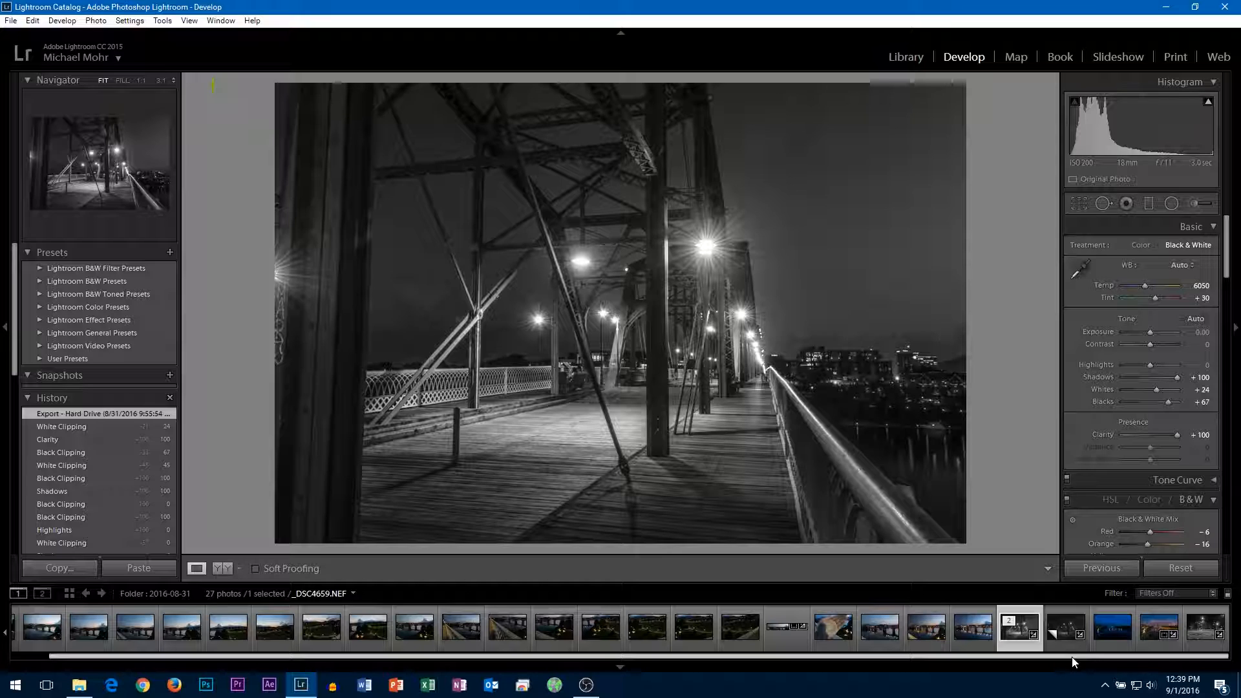
{"action": "left_click", "coordinate": [1061, 643]}
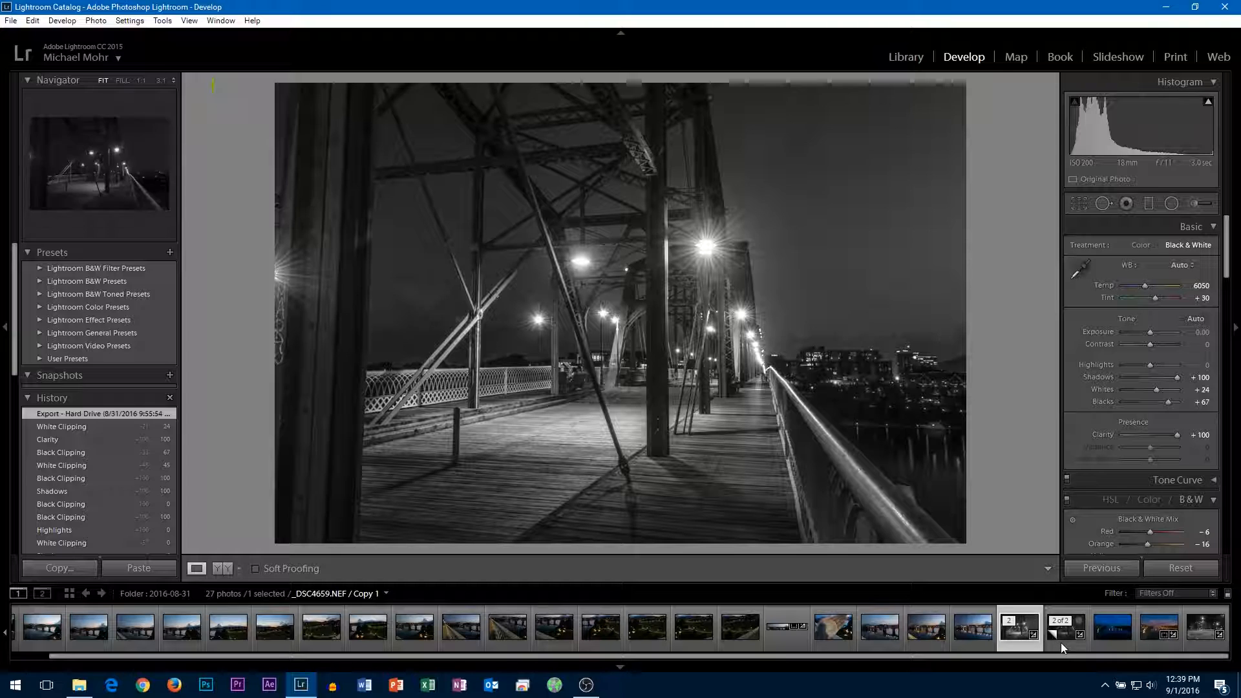
{"action": "left_click", "coordinate": [1018, 637]}
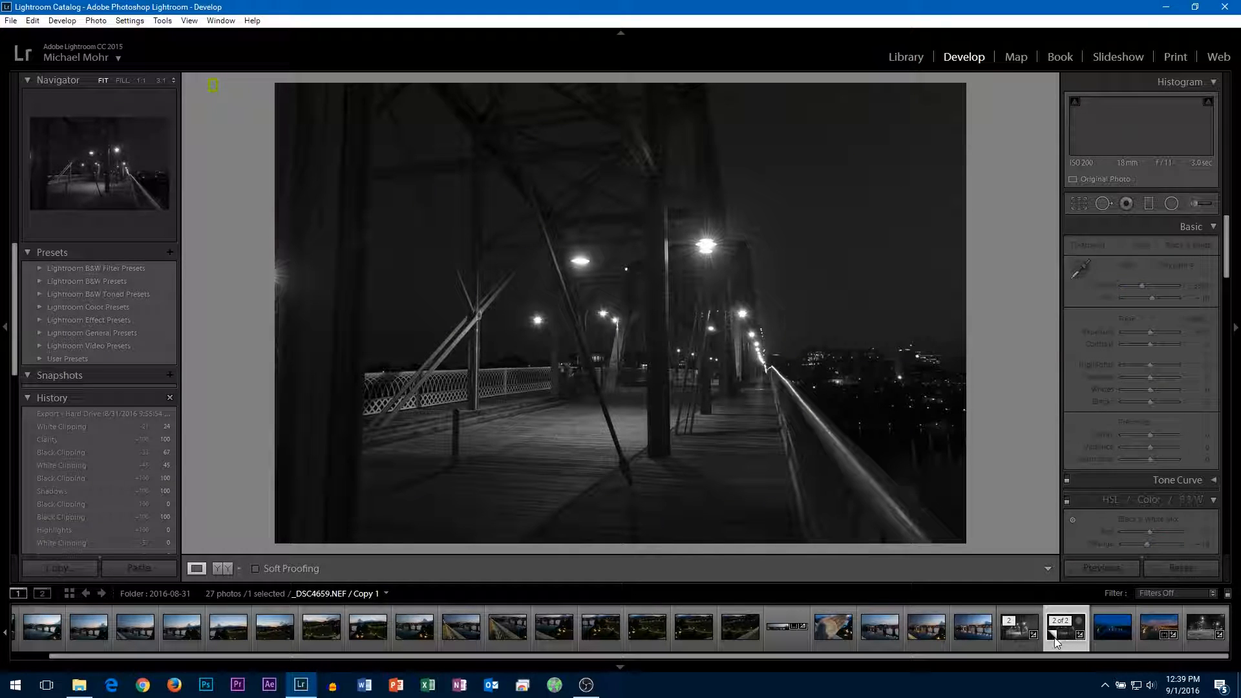
{"action": "left_click", "coordinate": [1057, 641]}
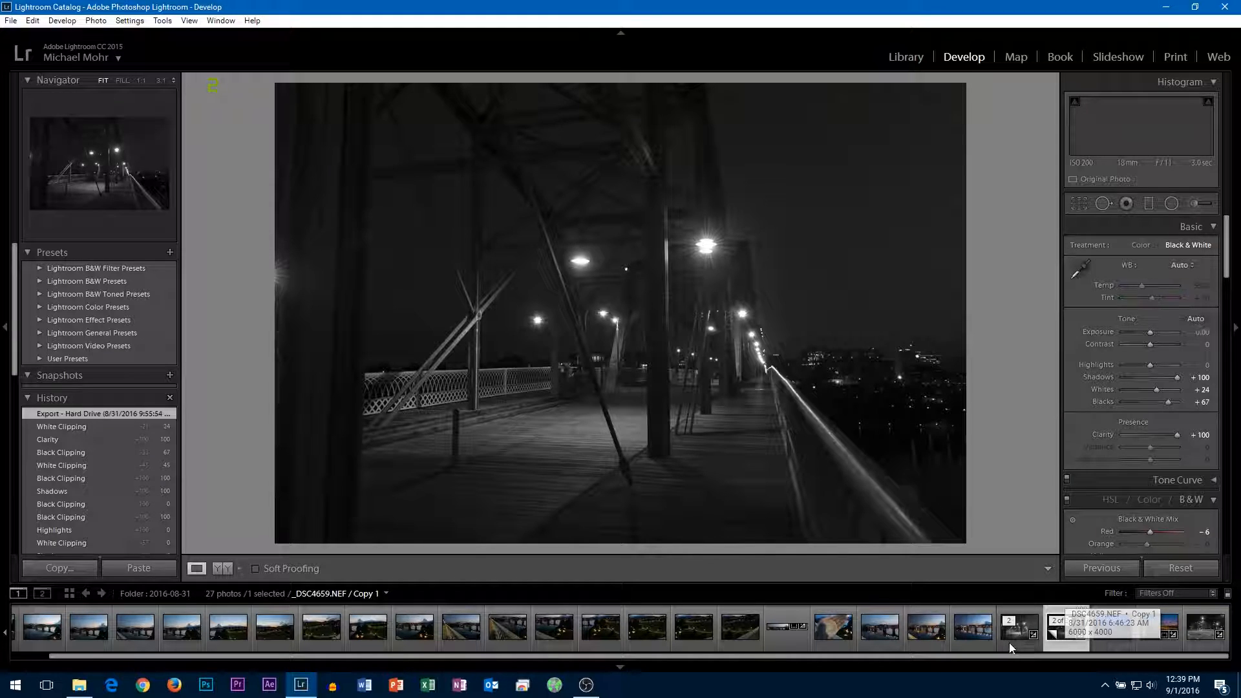
{"action": "left_click", "coordinate": [1018, 639]}
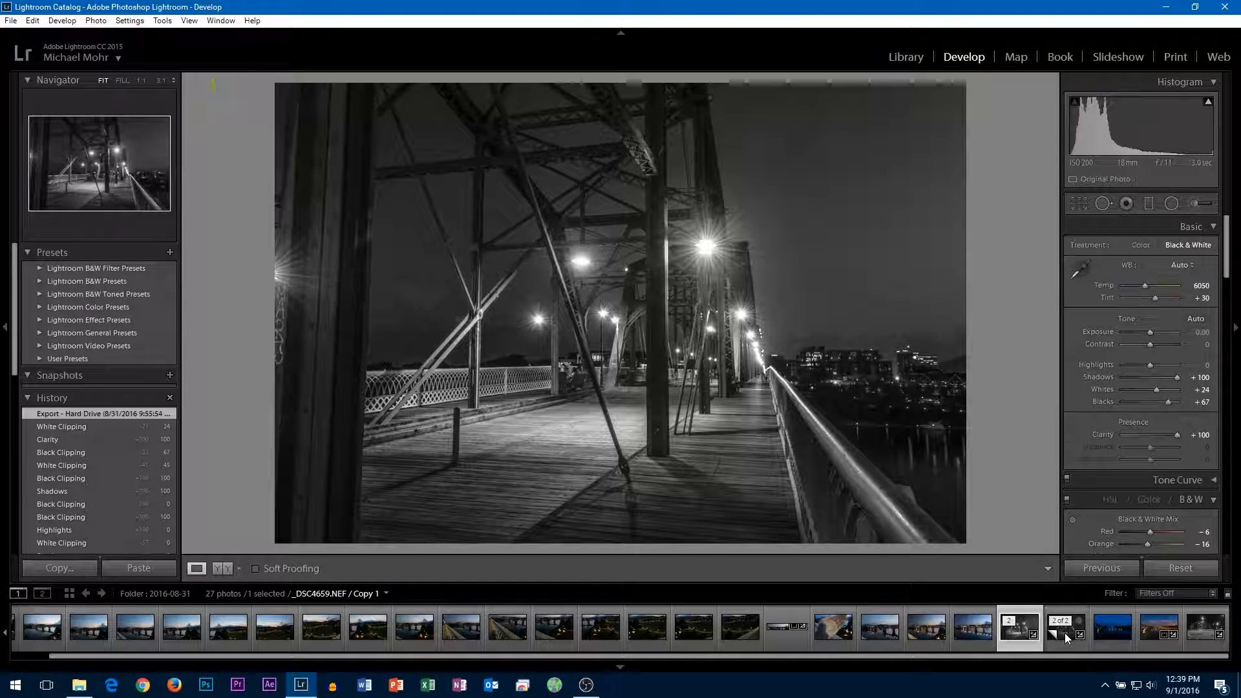
{"action": "left_click", "coordinate": [1065, 634]}
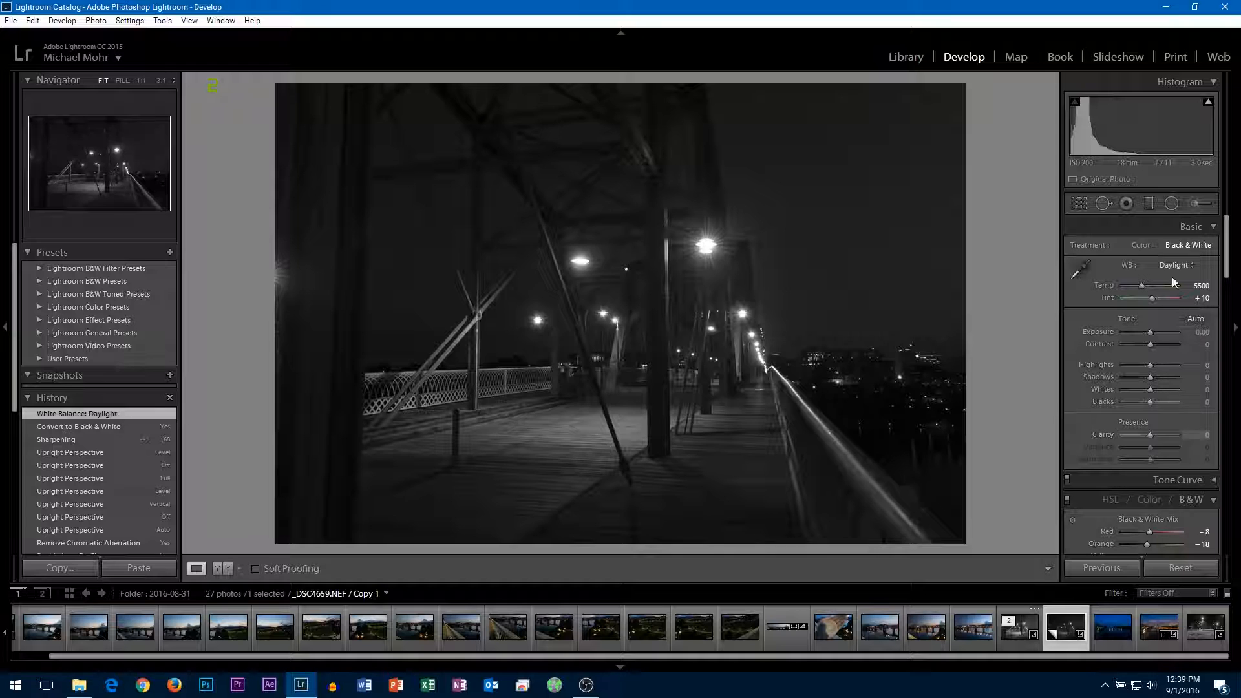
{"action": "left_click", "coordinate": [1016, 642]}
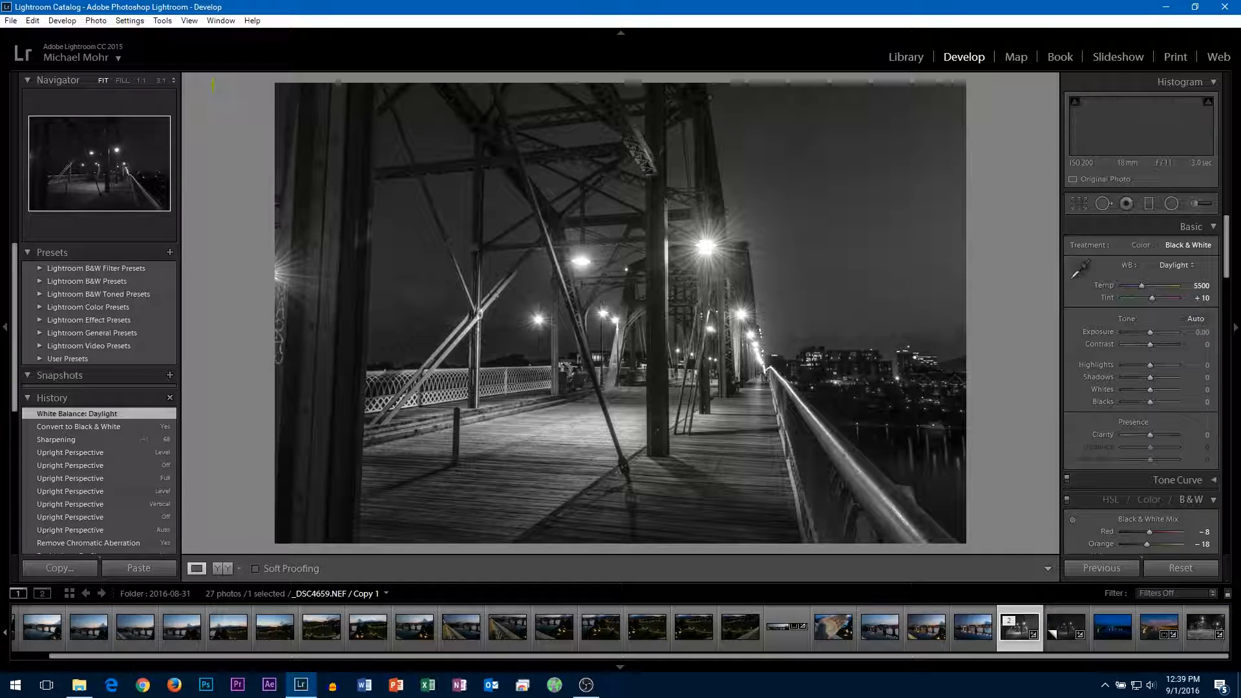
{"action": "left_click", "coordinate": [1064, 633]}
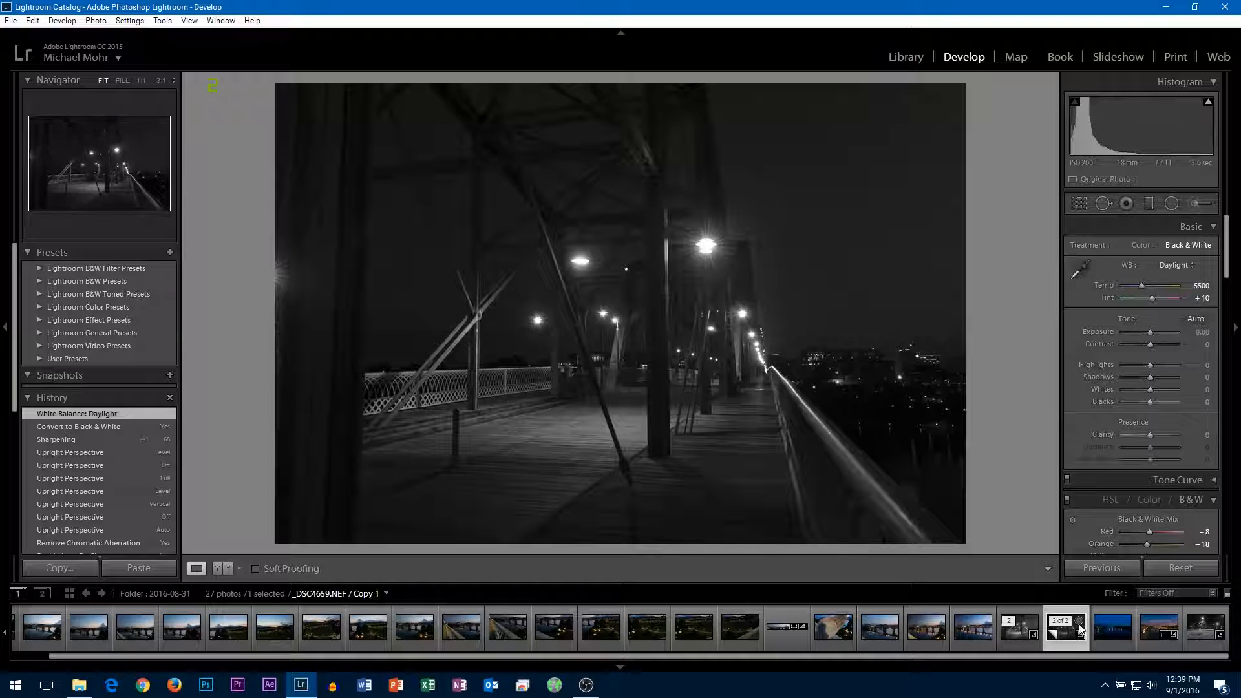
Step: Open the dusk river and bridge photo _DSC4641.NEF from the same folder for developing
{"action": "scroll", "coordinate": [981, 641], "scroll_direction": "up", "scroll_amount": 1}
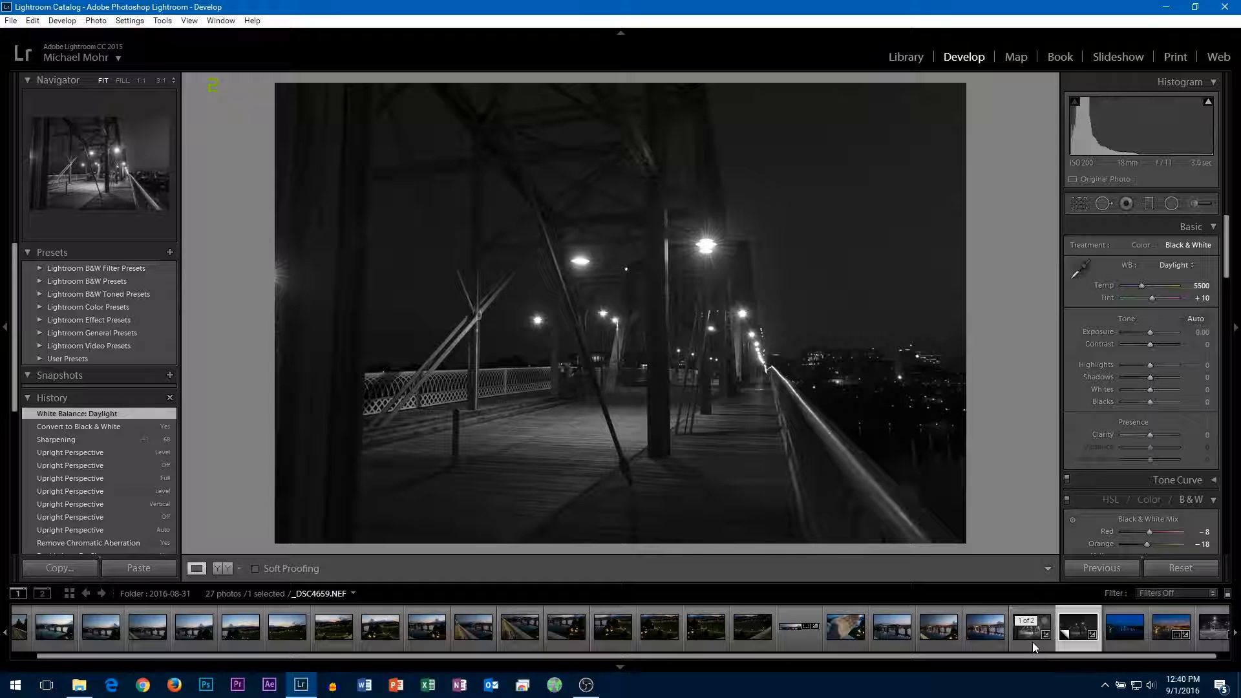
{"action": "scroll", "coordinate": [751, 631], "scroll_direction": "up", "scroll_amount": 1}
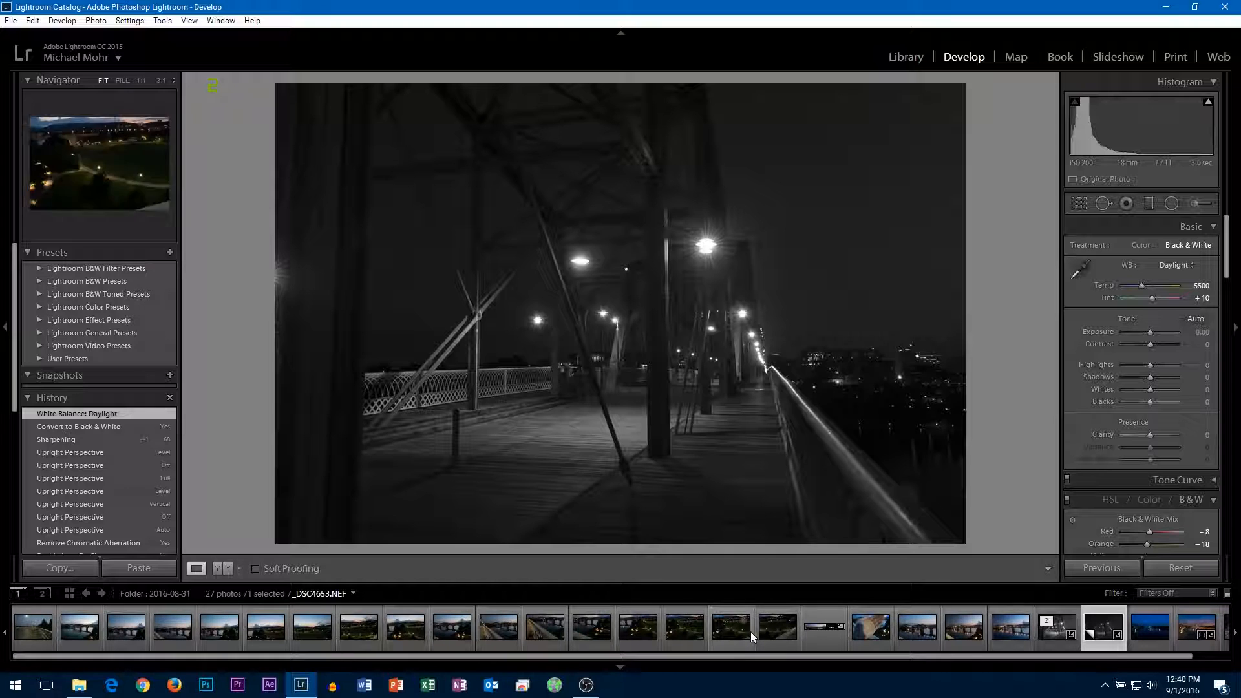
{"action": "left_click", "coordinate": [129, 631]}
{"action": "left_click", "coordinate": [173, 631]}
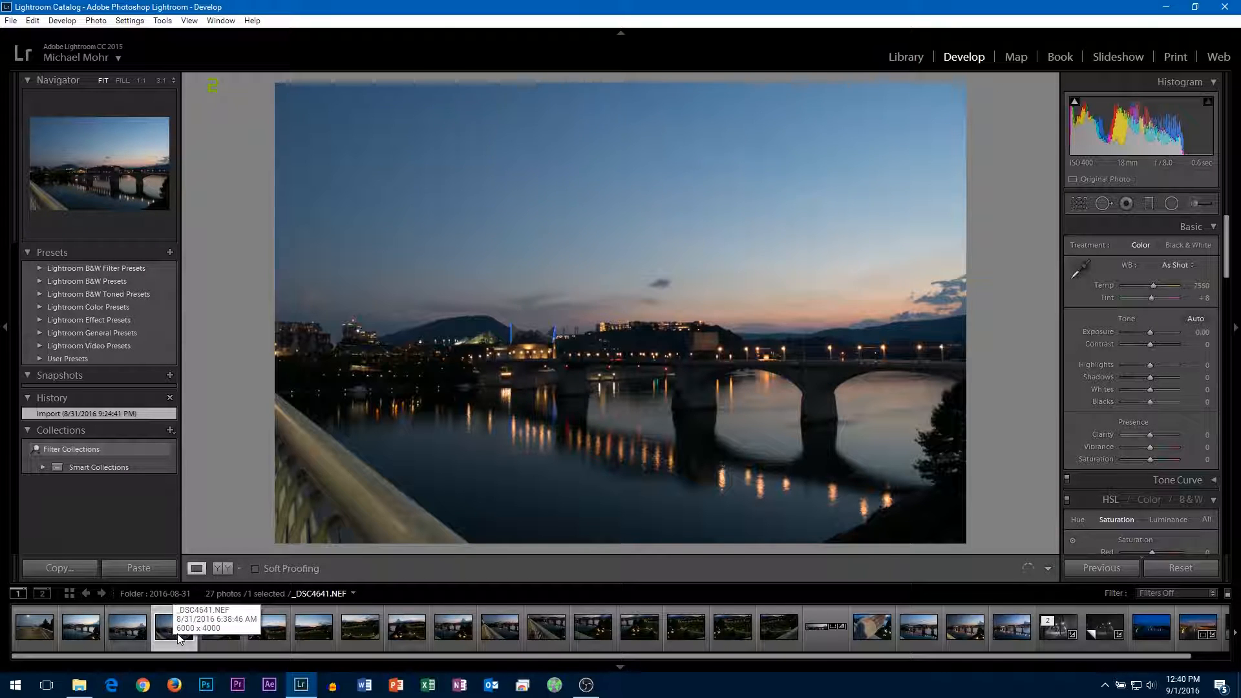
Step: Start a panorama merge preview of the dusk bridge photos from _DSC4641.NEF through _DSC4654.NEF
{"action": "left_click", "coordinate": [779, 627], "text": "shift"}
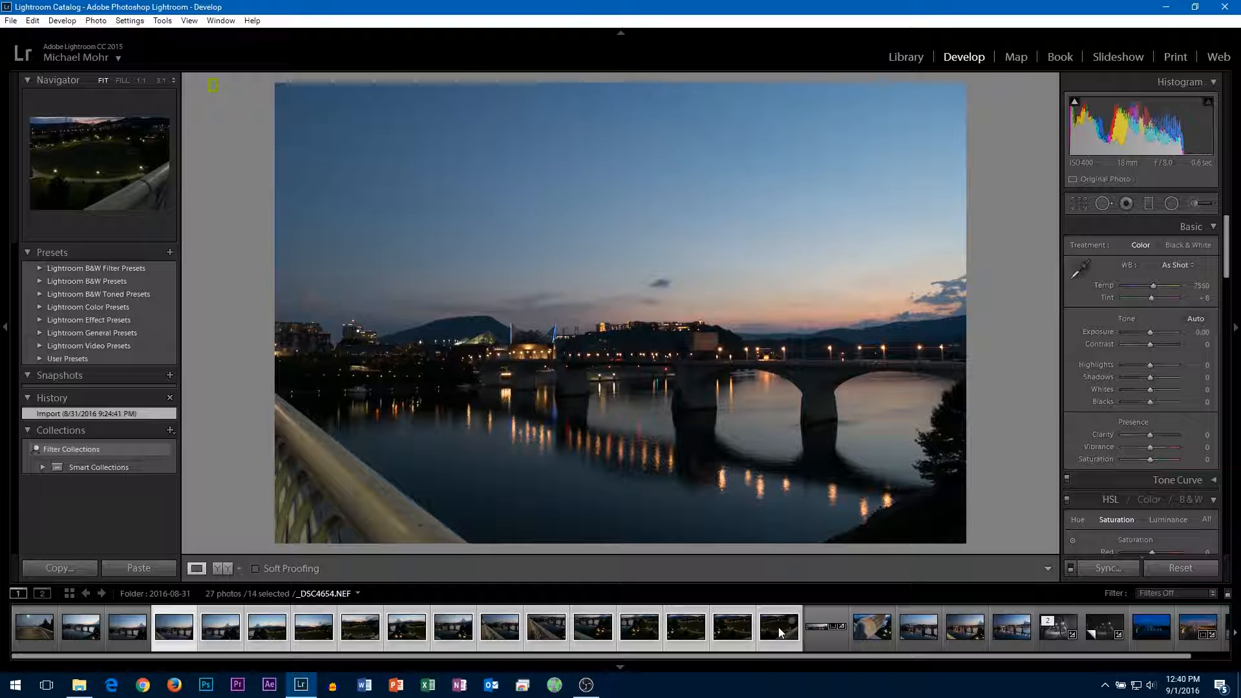
{"action": "right_click", "coordinate": [735, 626]}
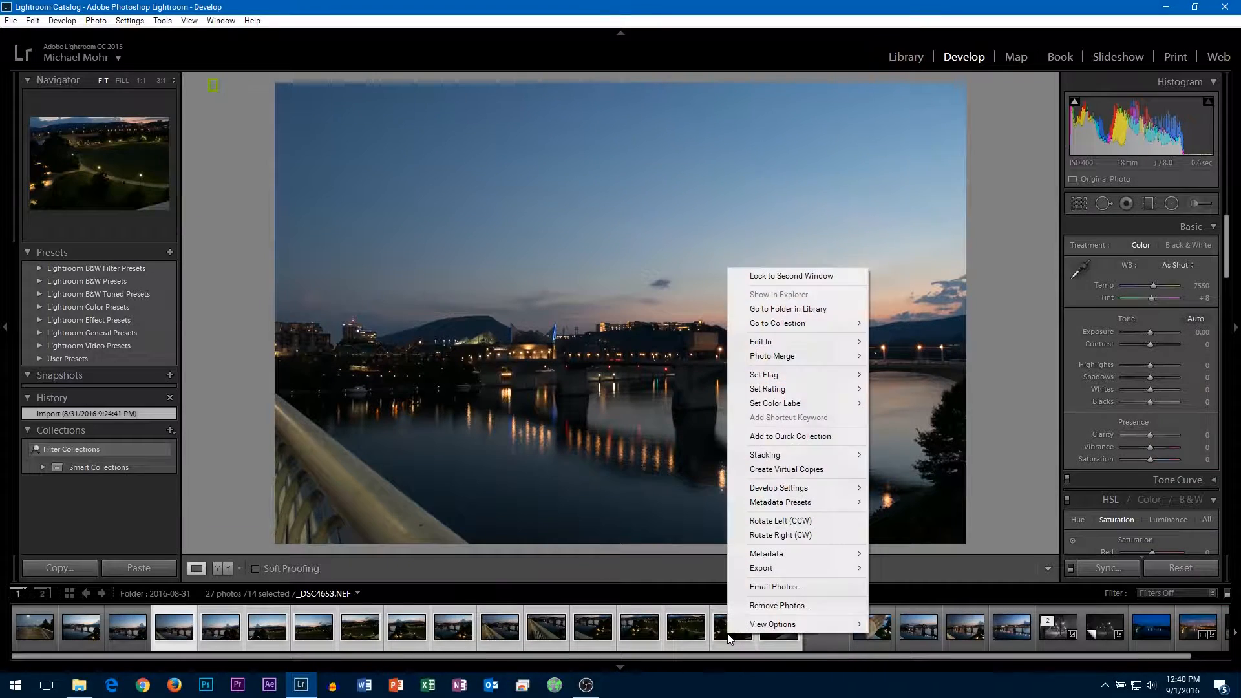
{"action": "mouse_move", "coordinate": [829, 357]}
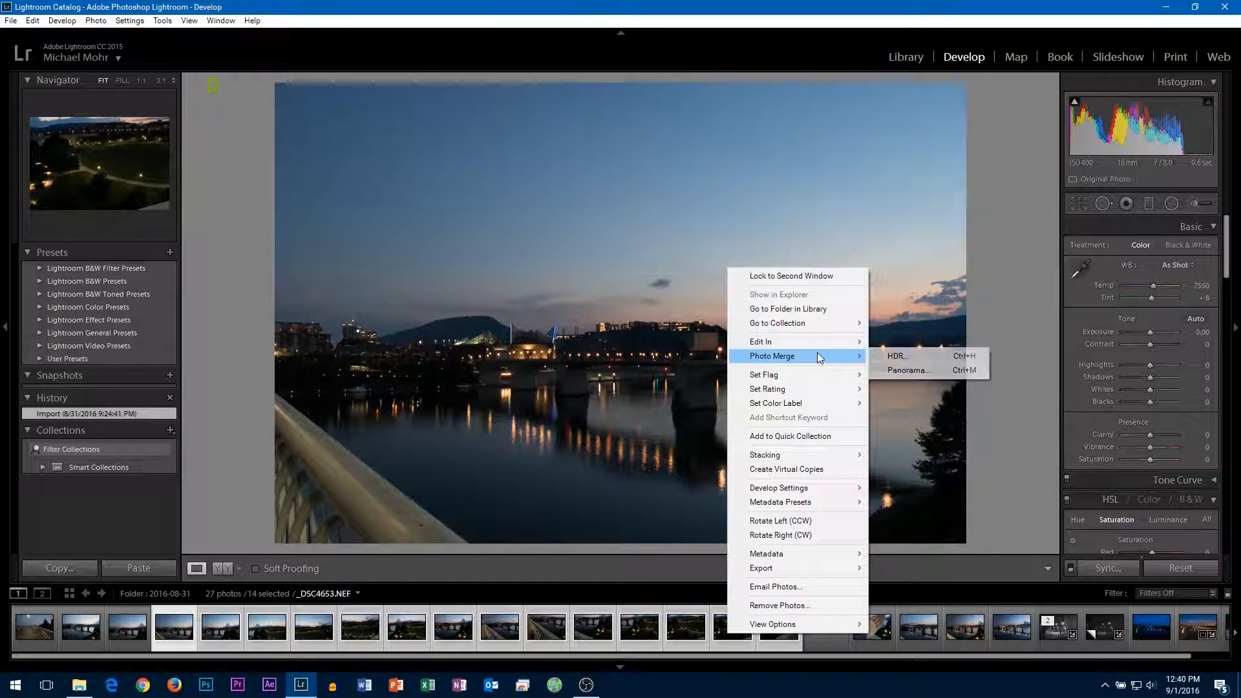
{"action": "left_click", "coordinate": [951, 375]}
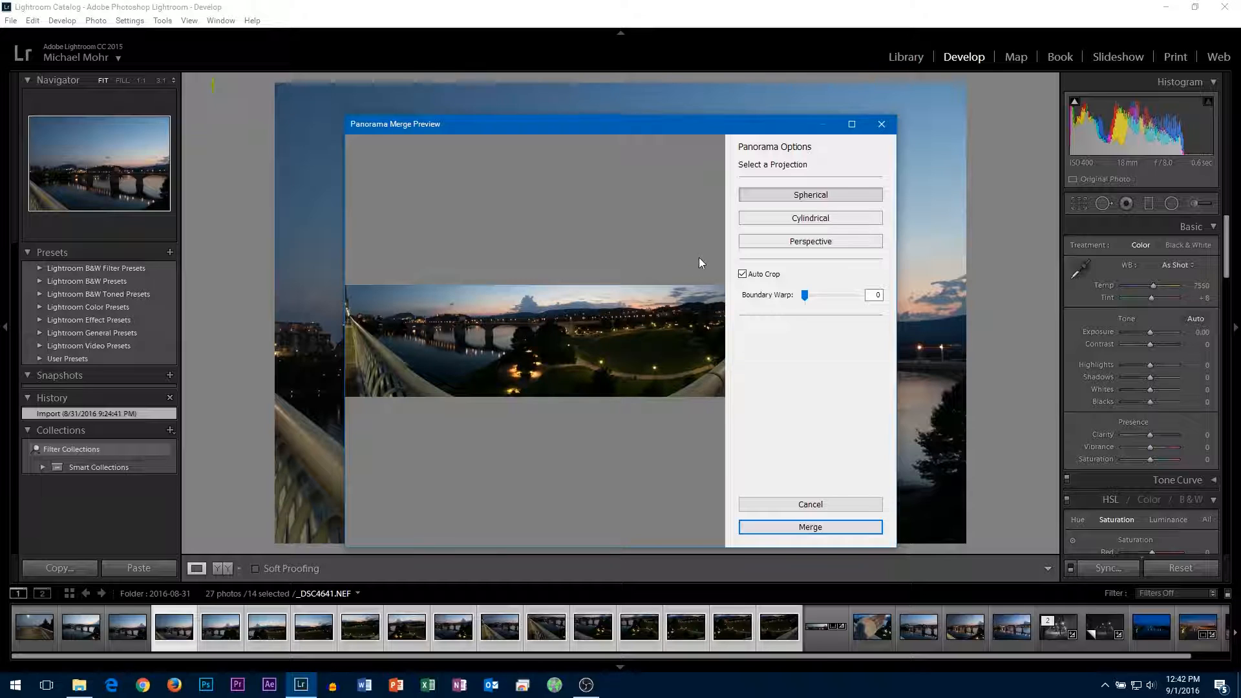
Step: Inspect the Spherical panorama preview up close, try the Cylindrical projection, and cancel the merge
{"action": "left_click", "coordinate": [510, 333]}
{"action": "left_click_drag", "start_coordinate": [446, 332], "coordinate": [552, 331]}
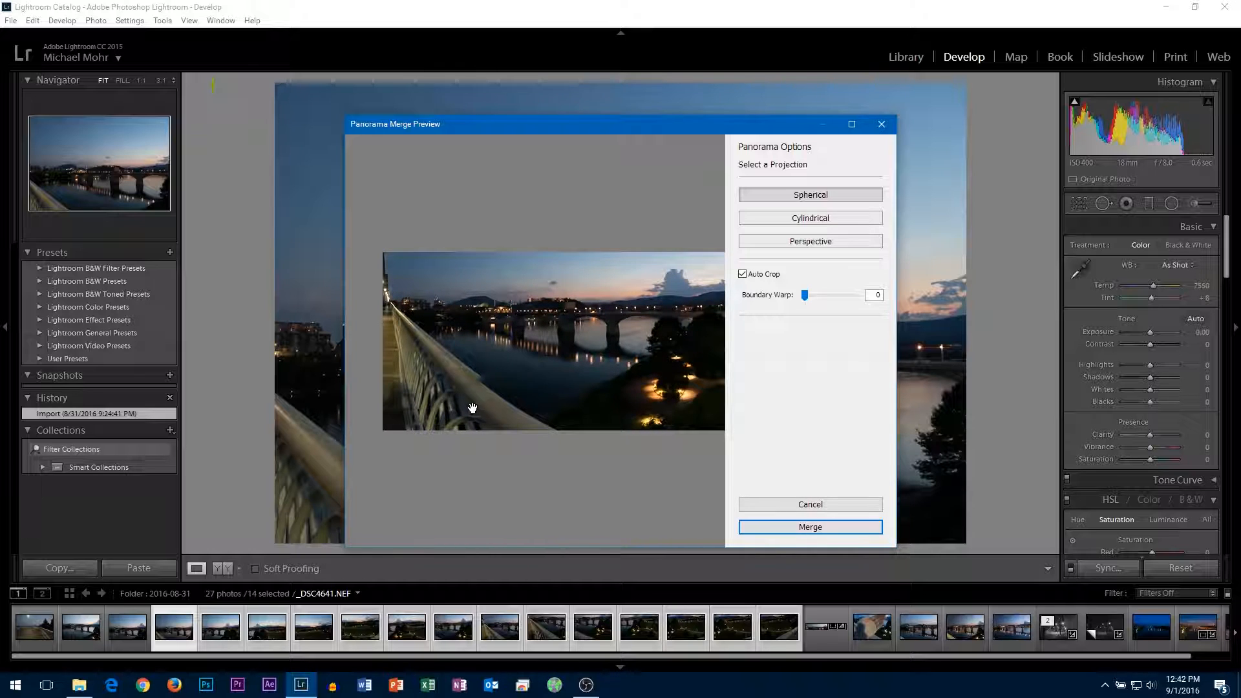
{"action": "left_click_drag", "start_coordinate": [636, 383], "coordinate": [555, 369]}
{"action": "left_click", "coordinate": [555, 368]}
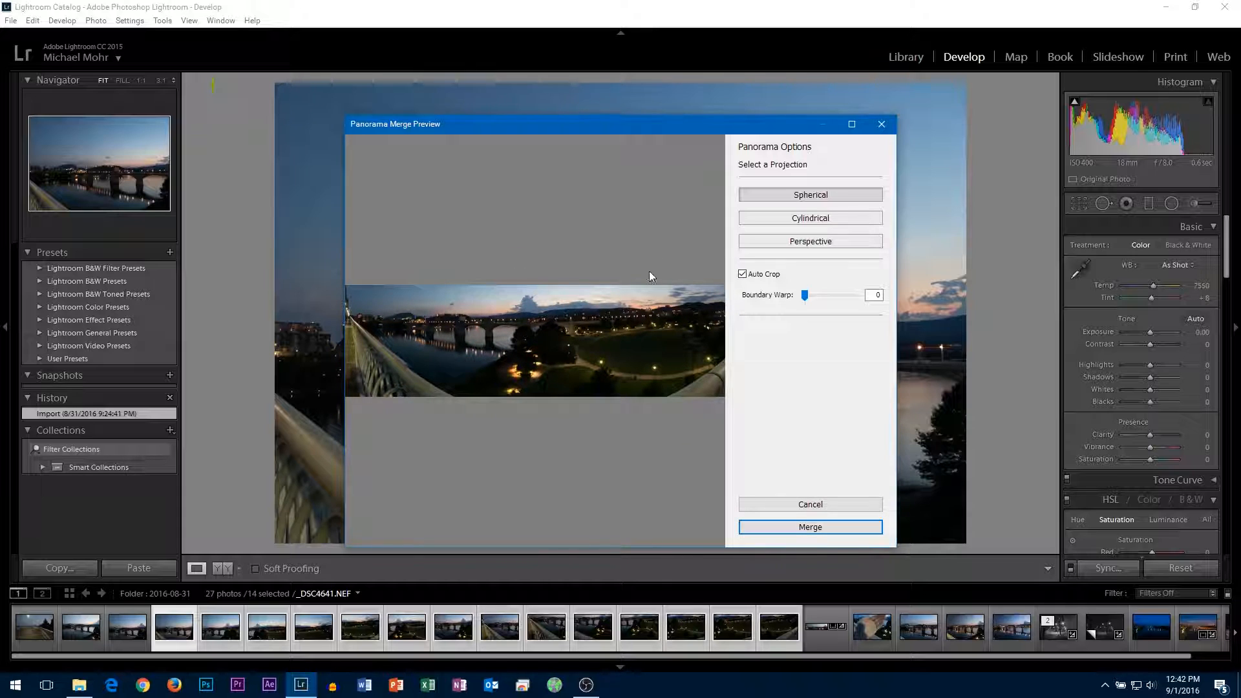
{"action": "left_click", "coordinate": [788, 218]}
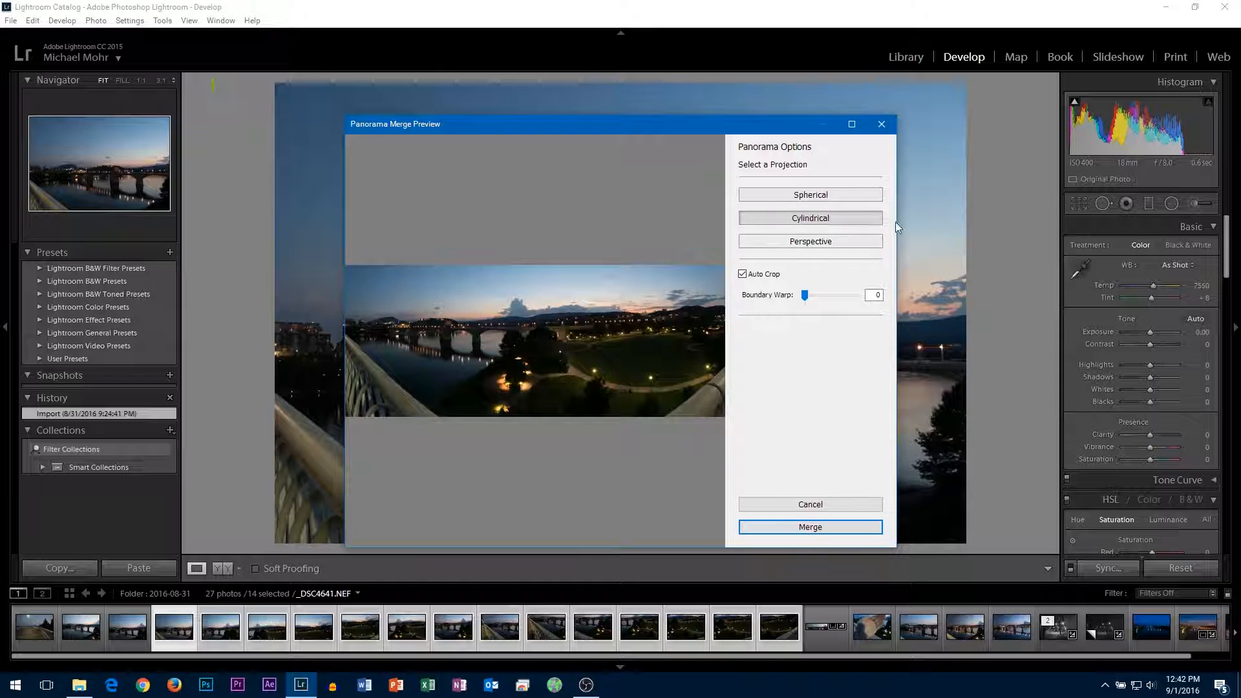
{"action": "left_click", "coordinate": [797, 506]}
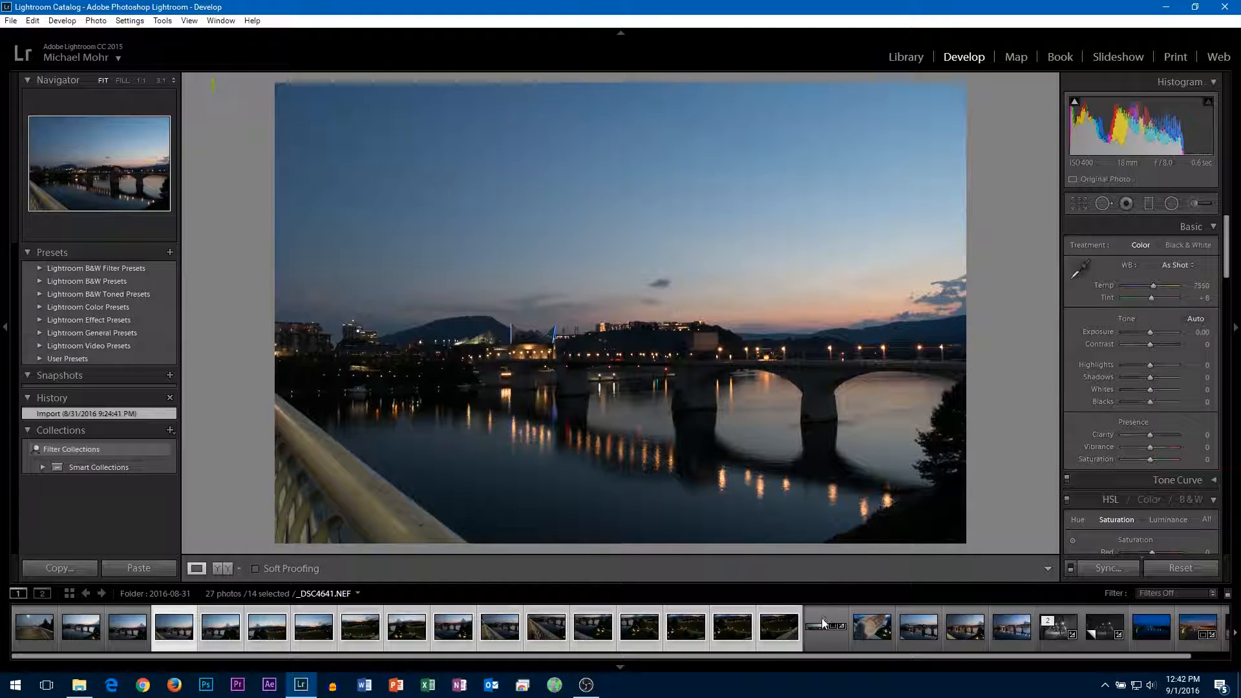
Step: Open the merged panorama _DSC4641-Pano.dng and extend its crop downward to include the railing, park and footpath
{"action": "left_click", "coordinate": [825, 643]}
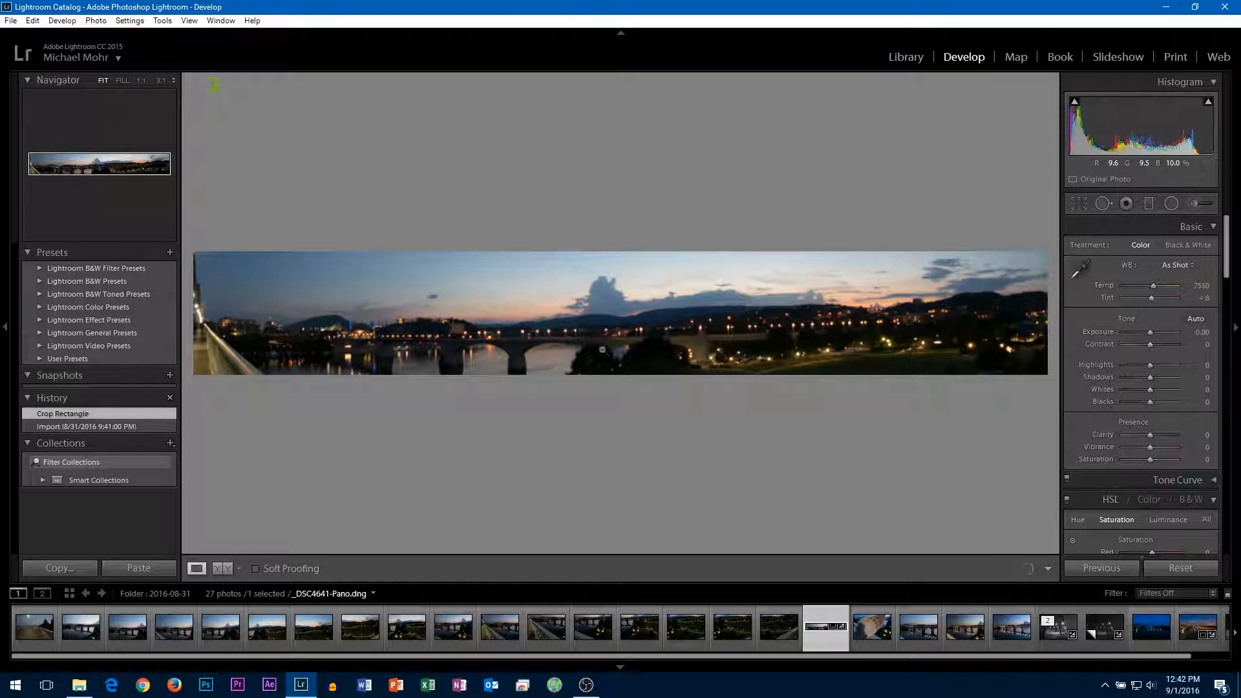
{"action": "left_click", "coordinate": [1079, 203]}
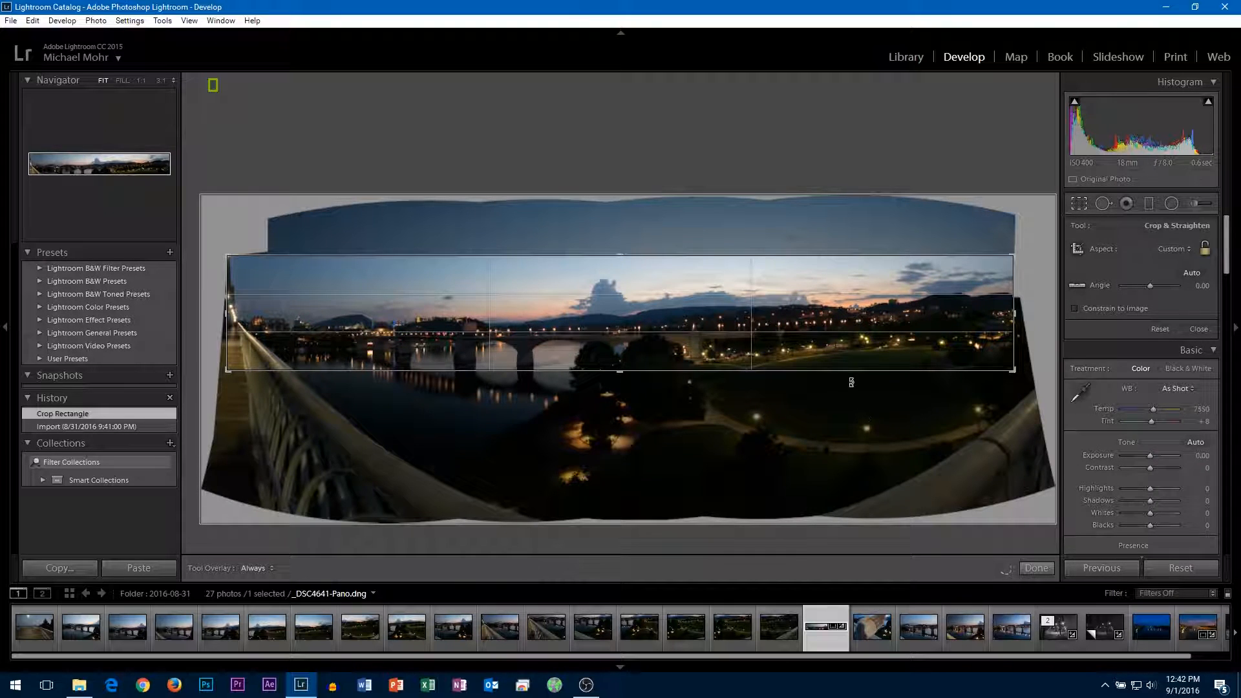
{"action": "left_click_drag", "start_coordinate": [849, 371], "coordinate": [848, 434]}
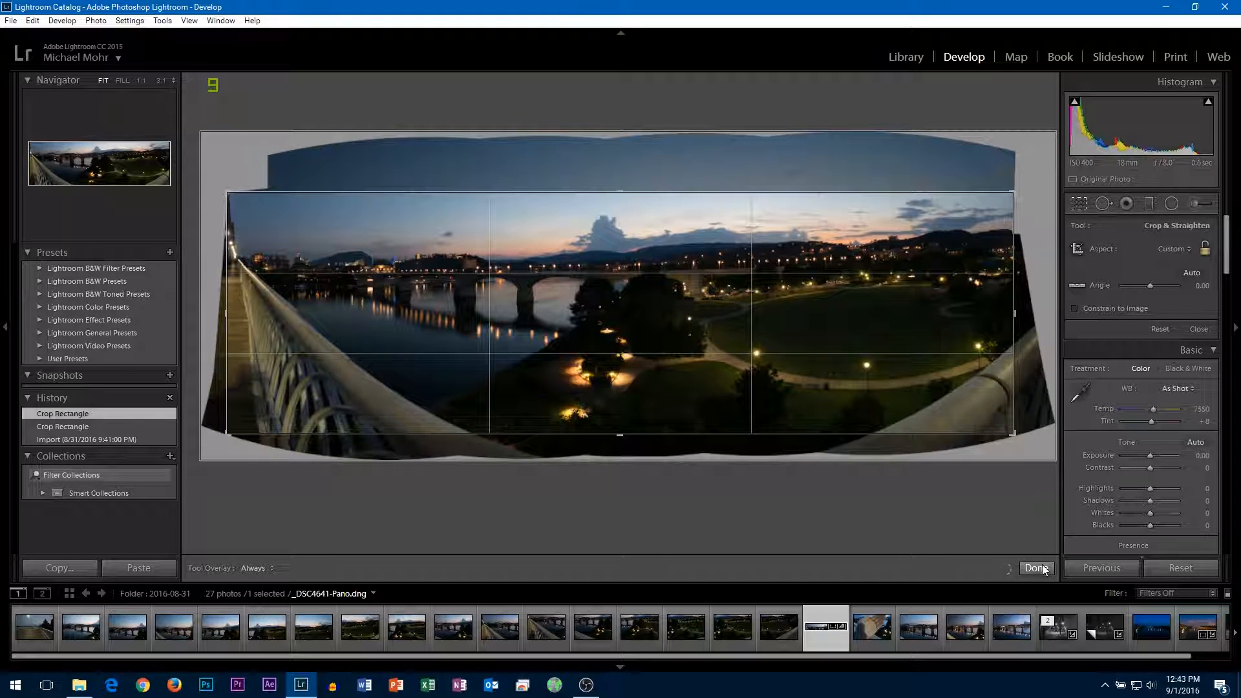
{"action": "left_click", "coordinate": [1036, 569]}
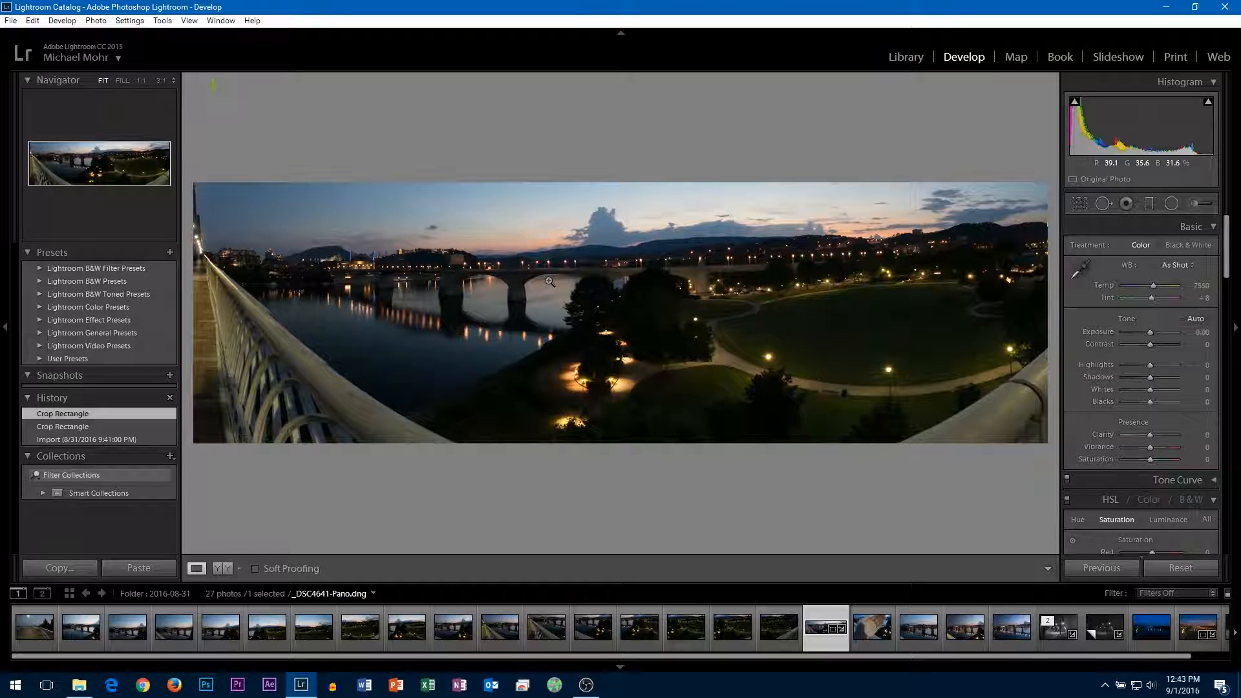
Step: Examine the park lamps and parked cars in the panorama at 1:1, and compare the Fill and Fit views
{"action": "left_click", "coordinate": [831, 284]}
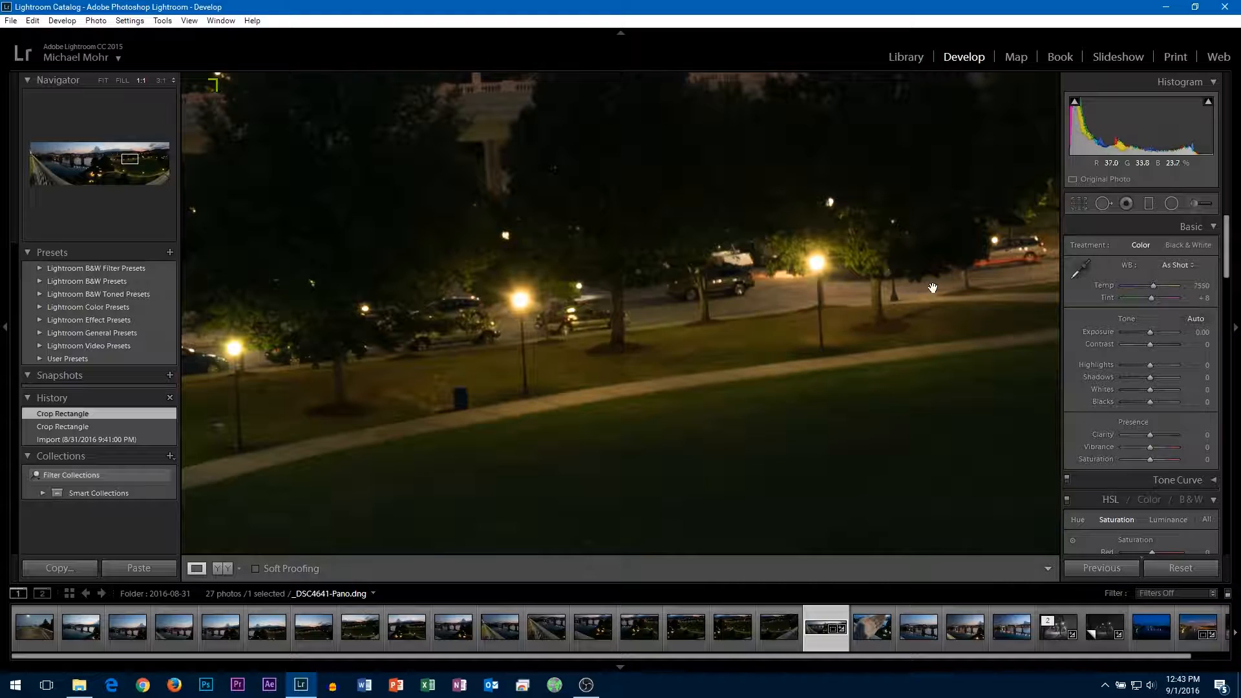
{"action": "left_click", "coordinate": [737, 296]}
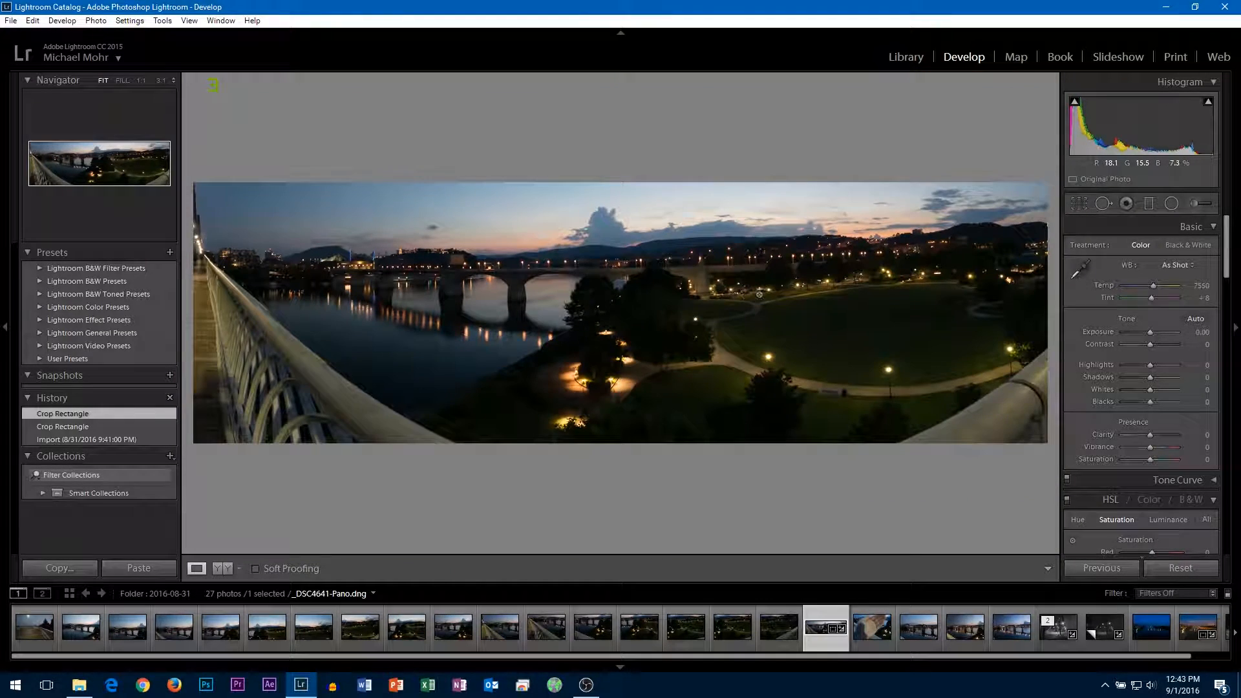
{"action": "left_click_drag", "start_coordinate": [807, 288], "coordinate": [805, 305]}
{"action": "left_click", "coordinate": [856, 278]}
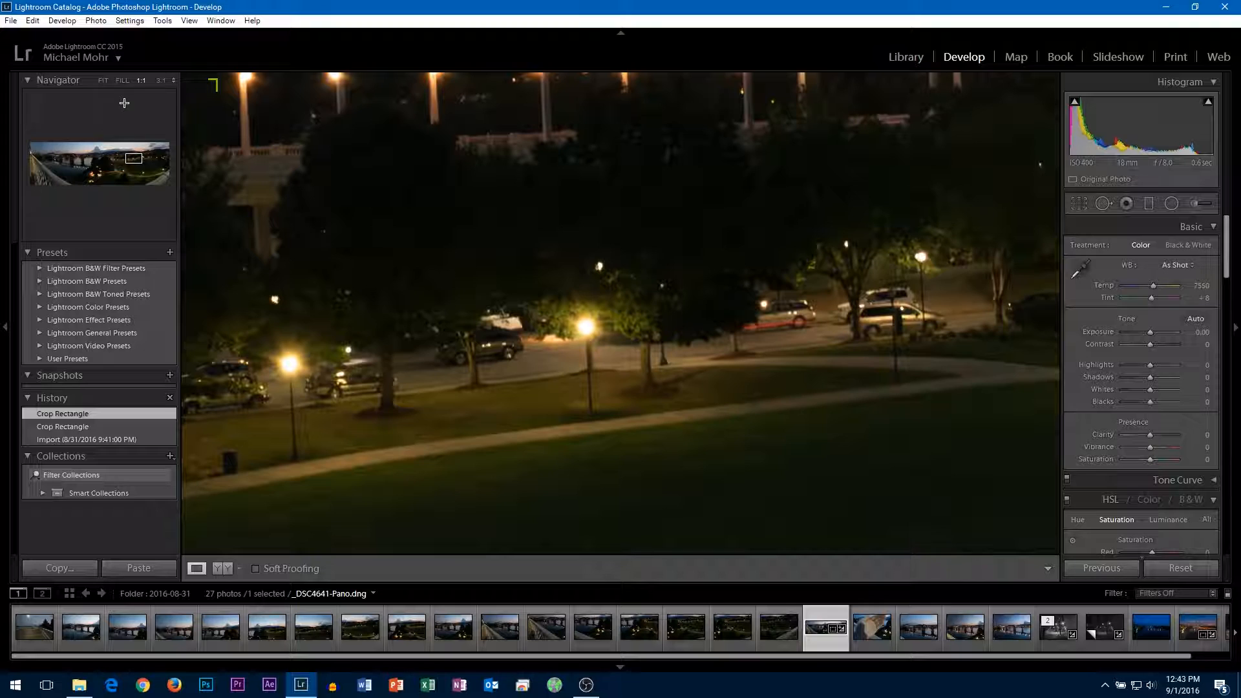
{"action": "left_click", "coordinate": [813, 263]}
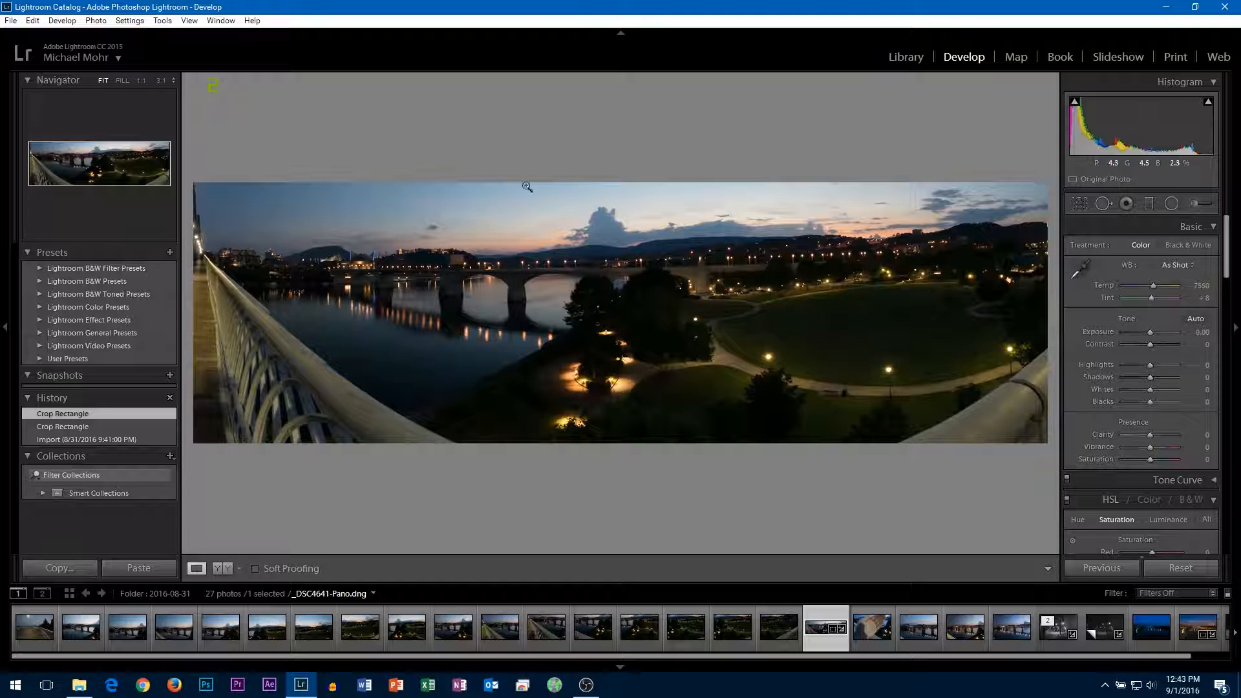
{"action": "left_click", "coordinate": [126, 80]}
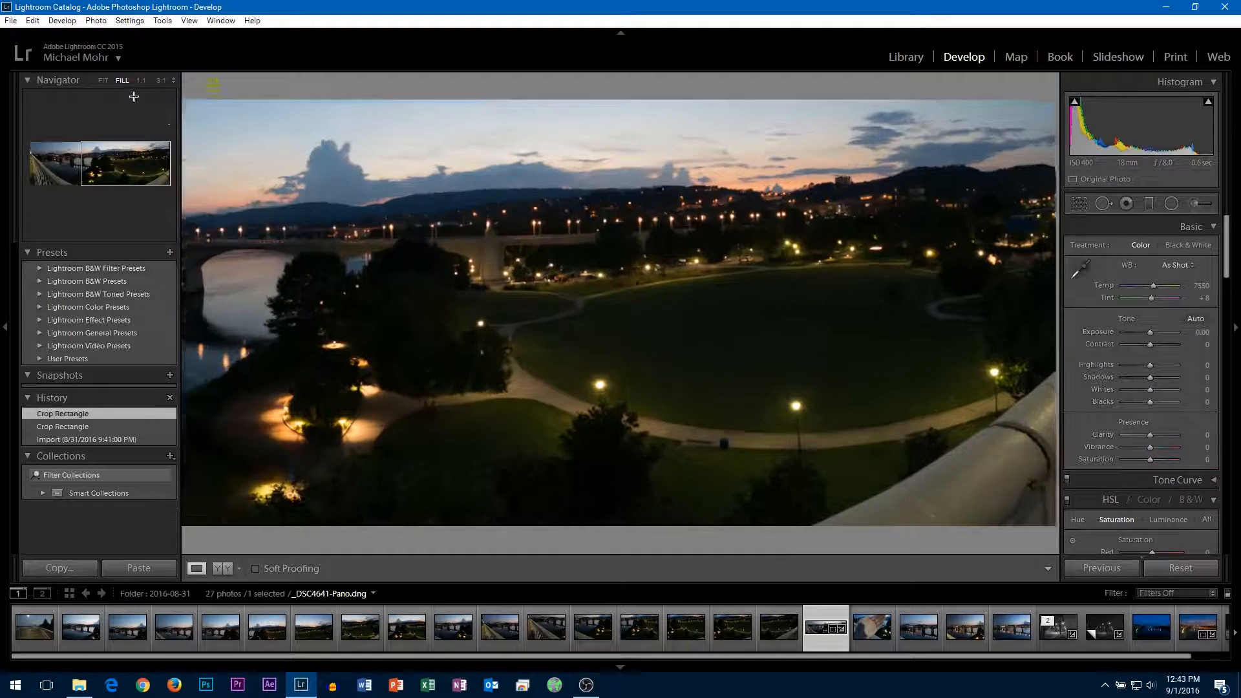
{"action": "left_click", "coordinate": [110, 86]}
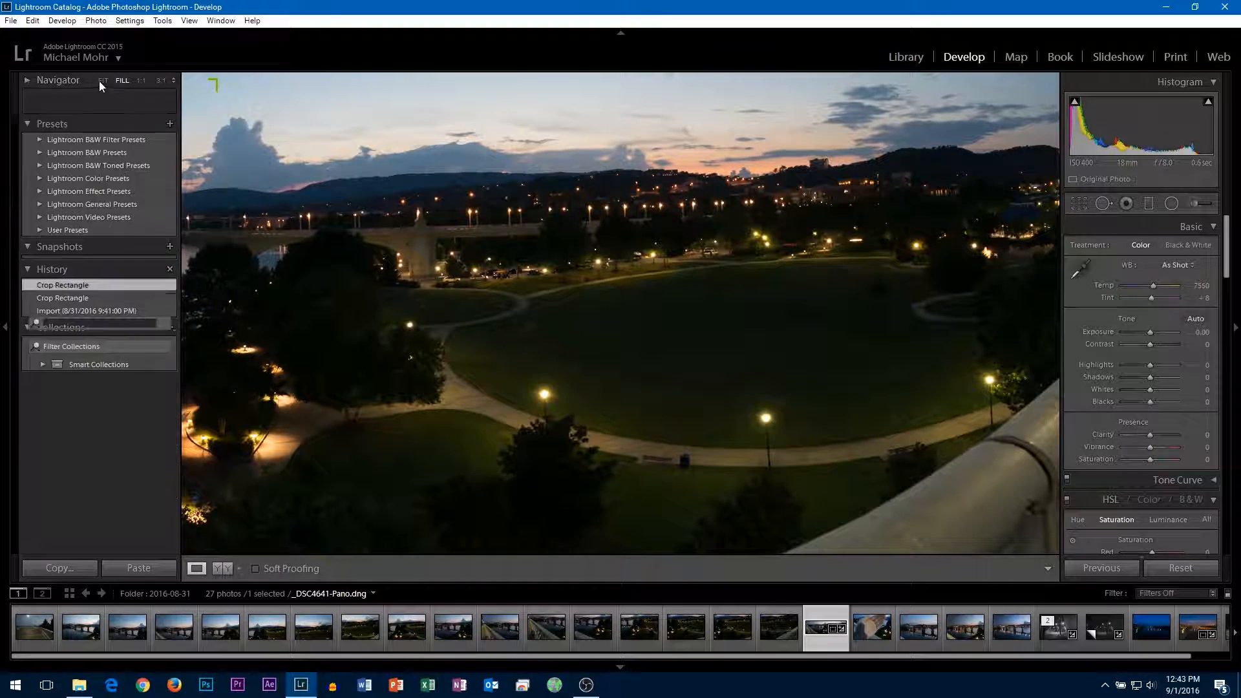
{"action": "left_click", "coordinate": [36, 80]}
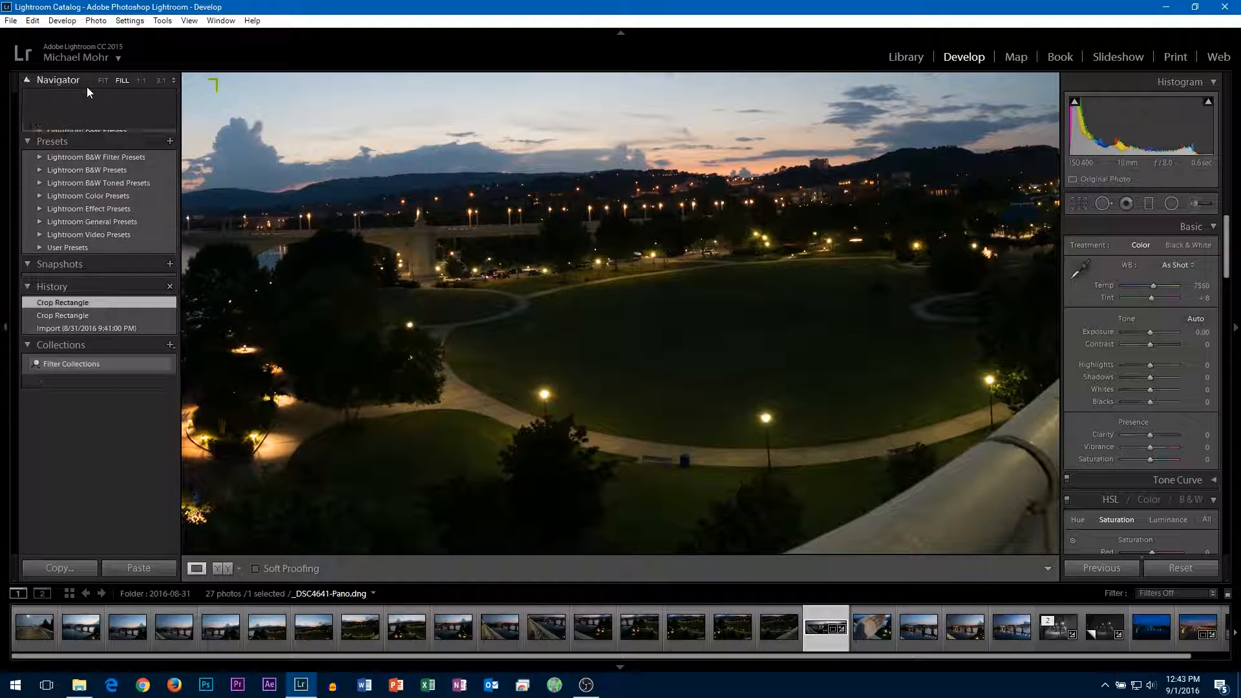
{"action": "left_click", "coordinate": [103, 81]}
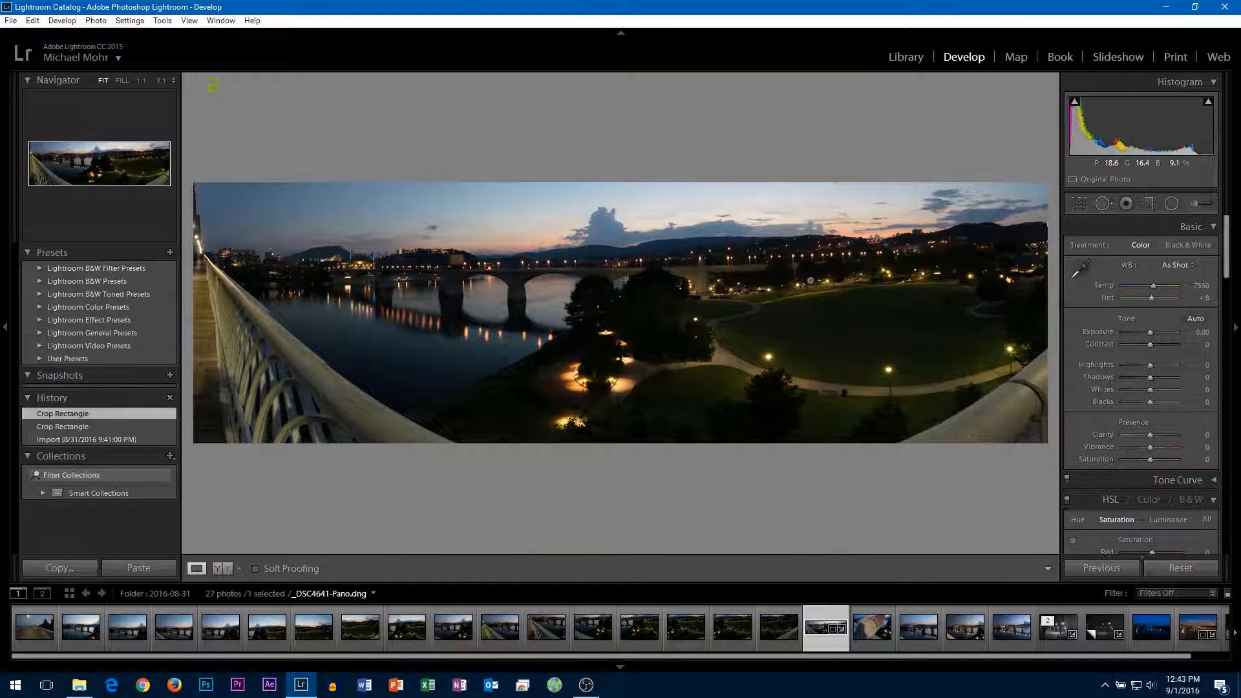
Step: Examine the street, parked cars and lit buildings beyond the lawn at 1:1, ending on the whole panorama
{"action": "left_click", "coordinate": [848, 267]}
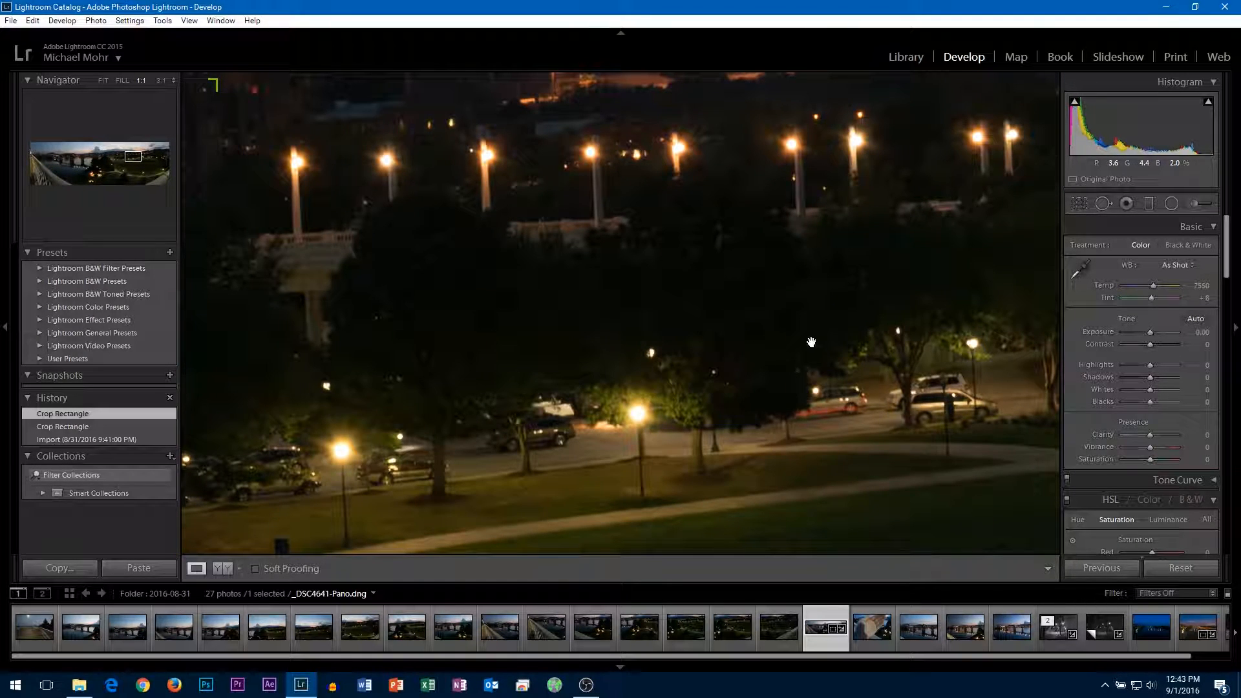
{"action": "left_click_drag", "start_coordinate": [882, 435], "coordinate": [817, 283]}
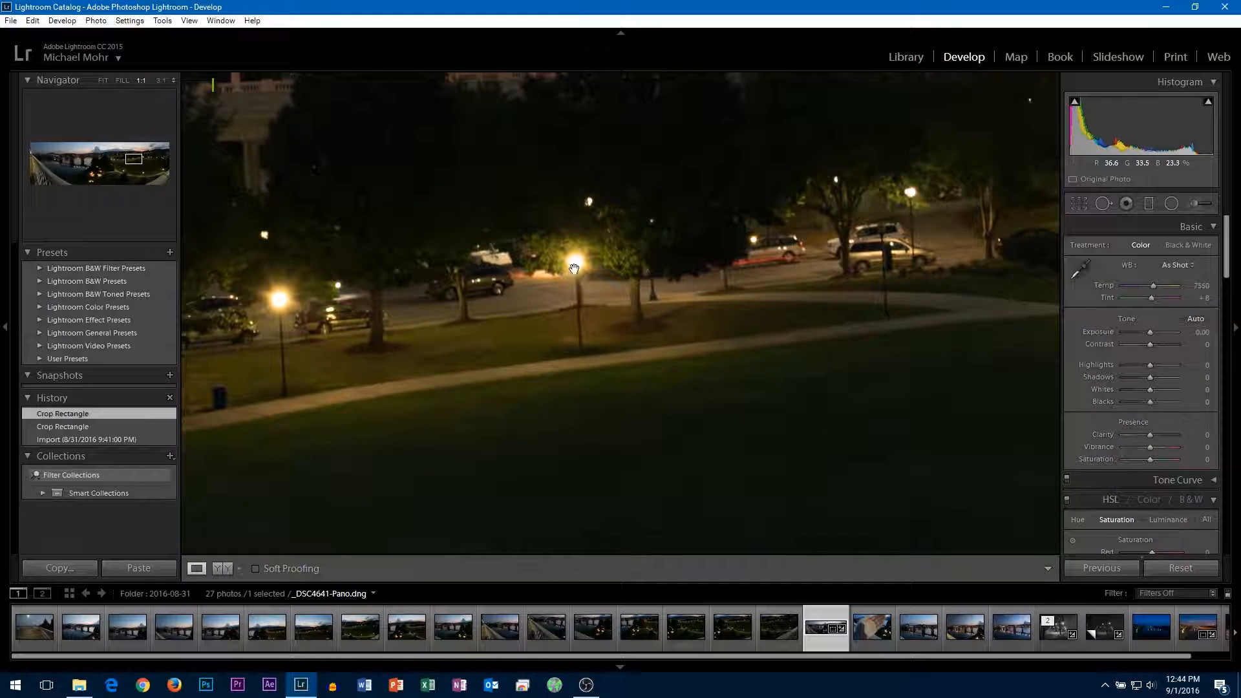
{"action": "left_click_drag", "start_coordinate": [673, 276], "coordinate": [831, 285]}
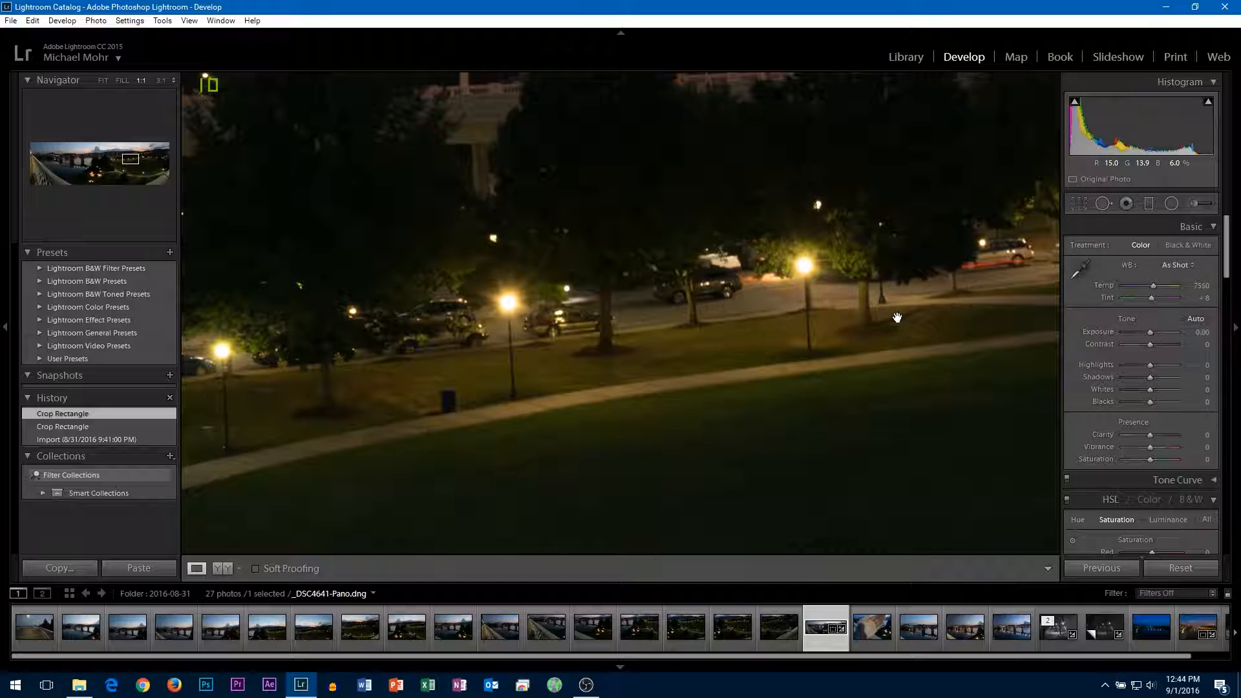
{"action": "left_click", "coordinate": [826, 305]}
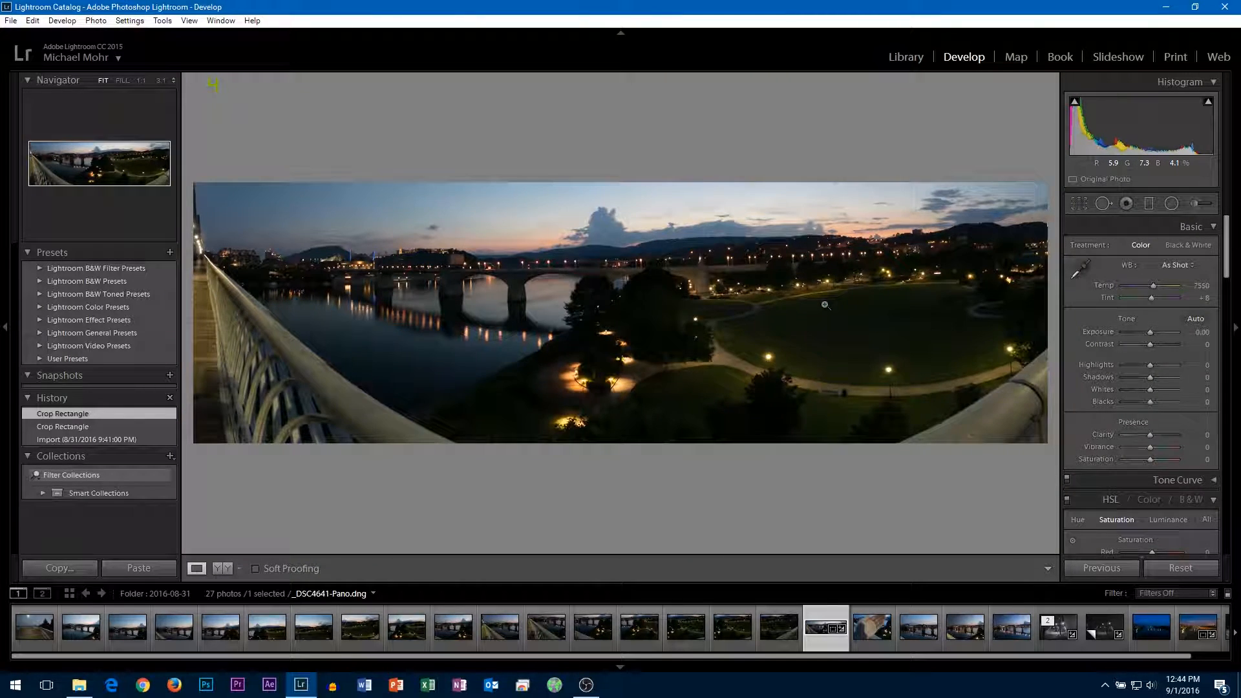
{"action": "left_click", "coordinate": [826, 306]}
{"action": "left_click", "coordinate": [825, 305]}
{"action": "left_click_drag", "start_coordinate": [914, 283], "coordinate": [766, 289]}
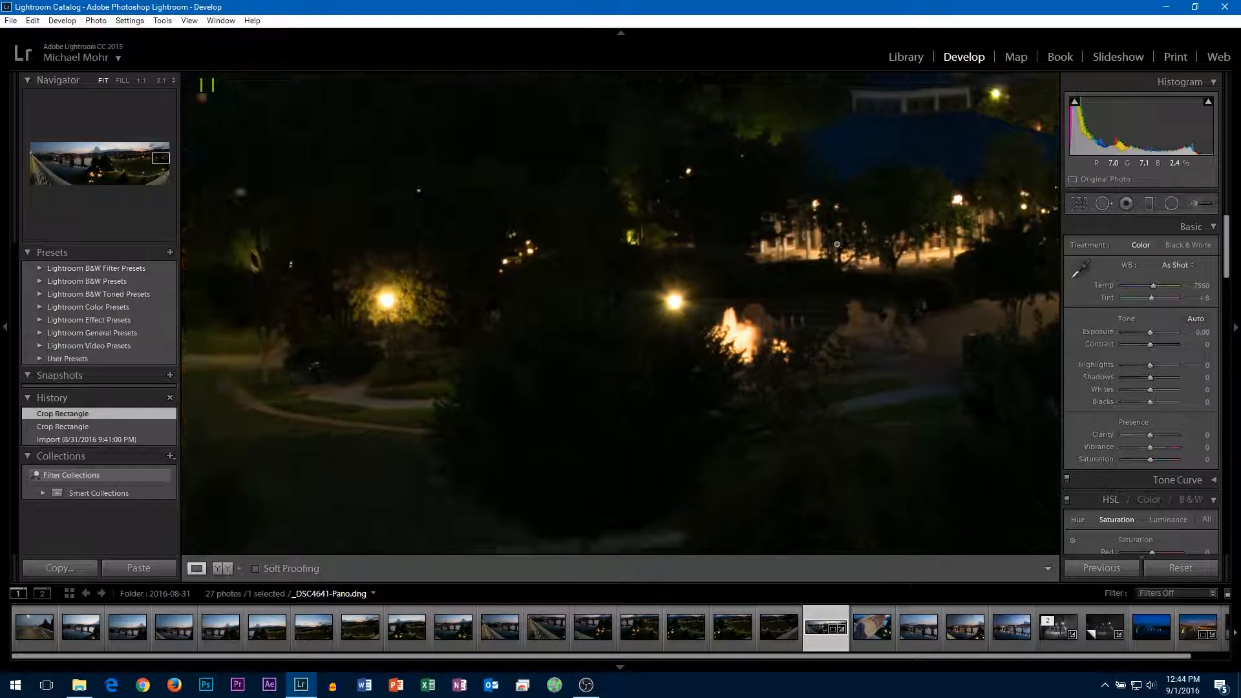
{"action": "left_click", "coordinate": [802, 311]}
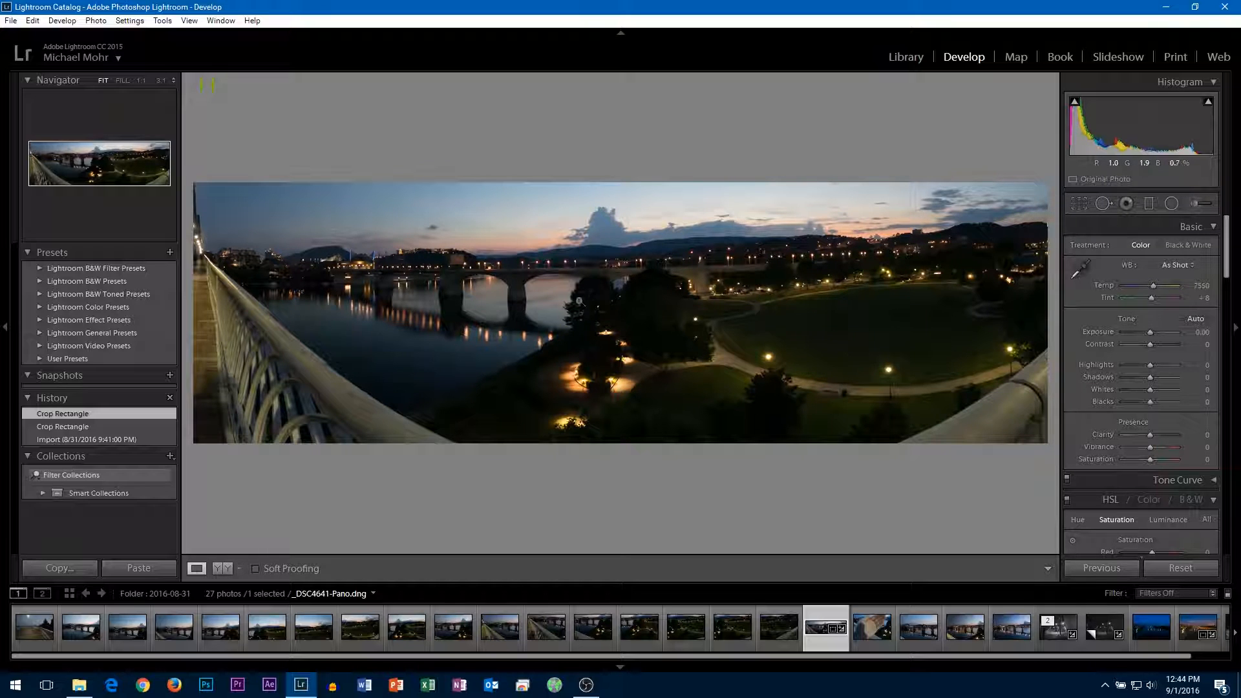
Step: Open the campus building panorama _DSC4514-Pano.dng from the 2016-08-28 folder for developing and inspect its details up close
{"action": "left_click", "coordinate": [902, 60]}
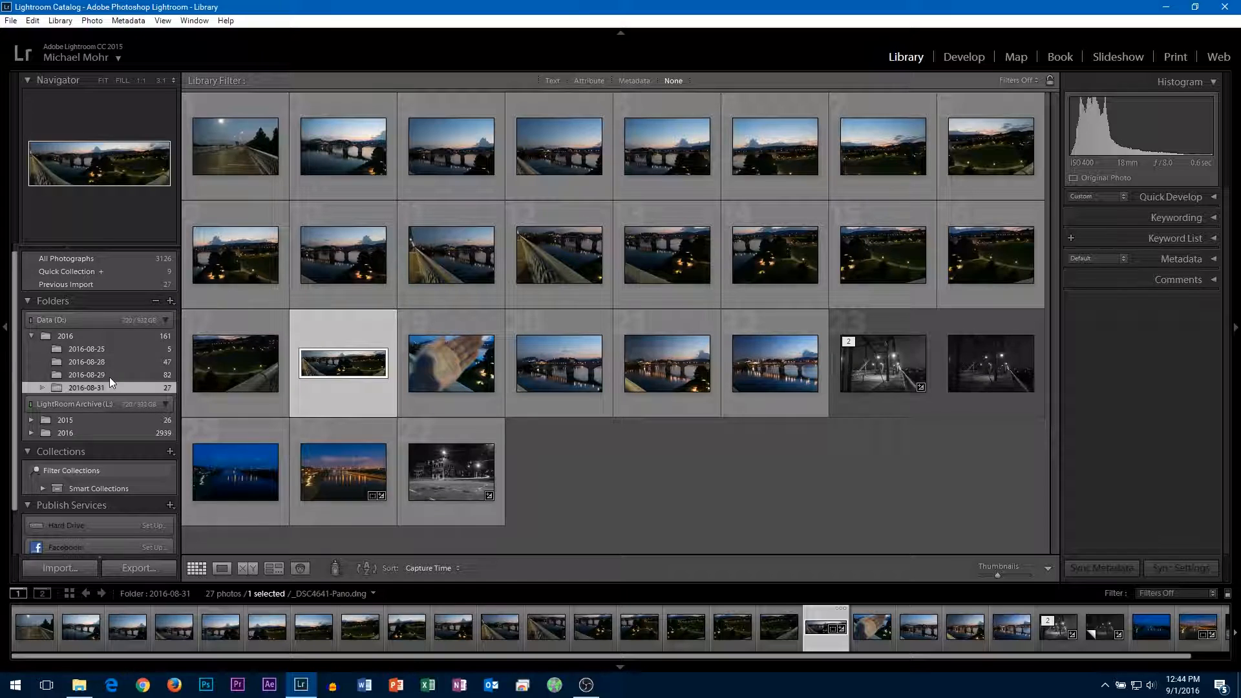
{"action": "left_click", "coordinate": [110, 378]}
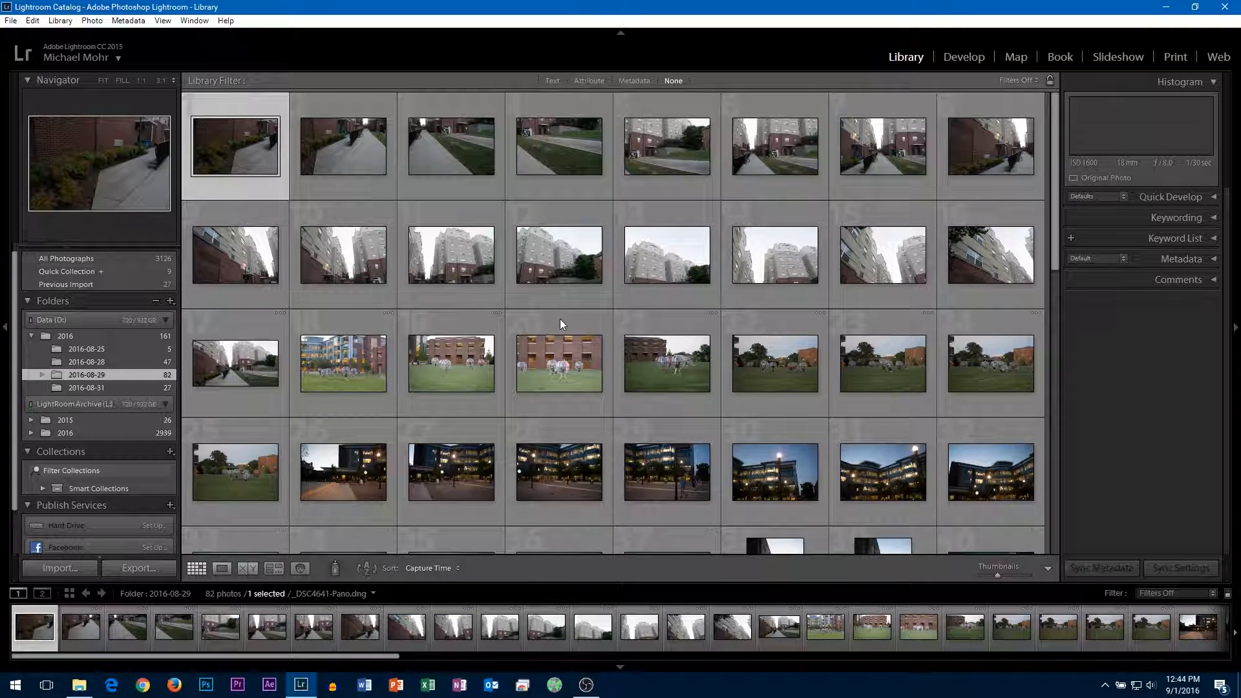
{"action": "scroll", "coordinate": [560, 320], "scroll_direction": "down", "scroll_amount": 5}
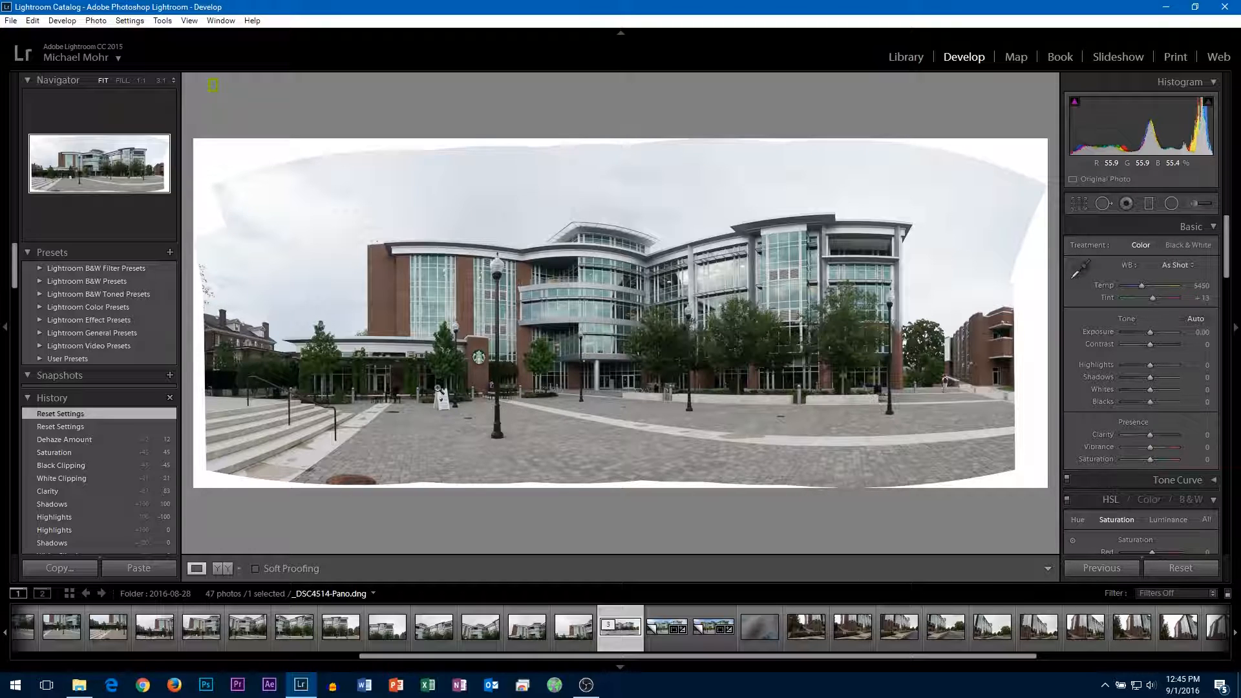
{"action": "left_click", "coordinate": [448, 387]}
{"action": "left_click_drag", "start_coordinate": [532, 330], "coordinate": [699, 214]}
{"action": "left_click_drag", "start_coordinate": [656, 378], "coordinate": [646, 312]}
{"action": "left_click", "coordinate": [644, 307]}
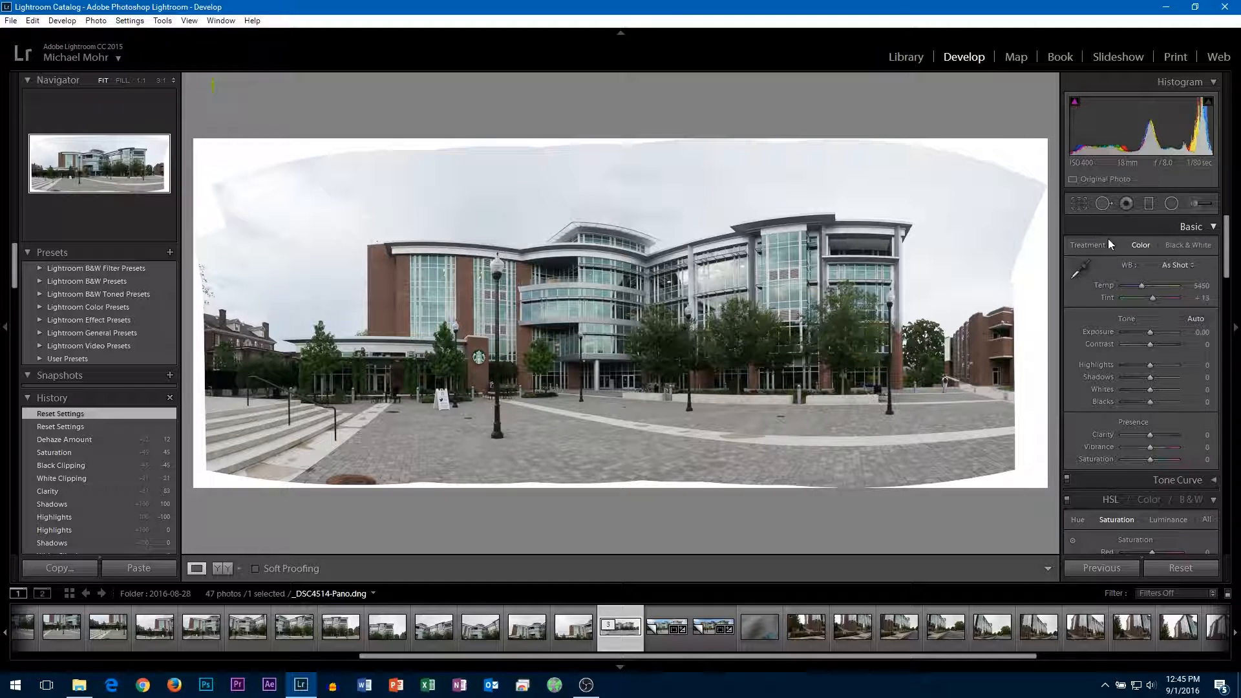
Step: Set the campus panorama's Highlights to -100 and its Whites to +45
{"action": "left_click_drag", "start_coordinate": [1150, 365], "coordinate": [1076, 370]}
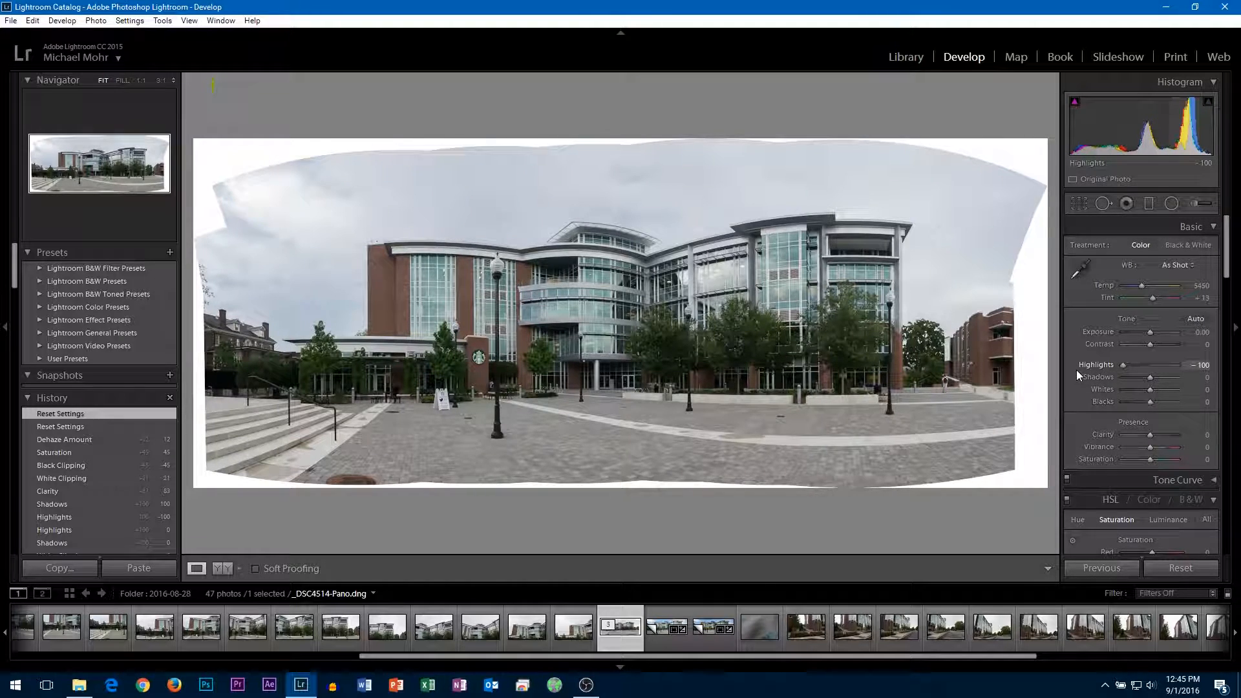
{"action": "left_click_drag", "start_coordinate": [1150, 389], "coordinate": [1162, 390]}
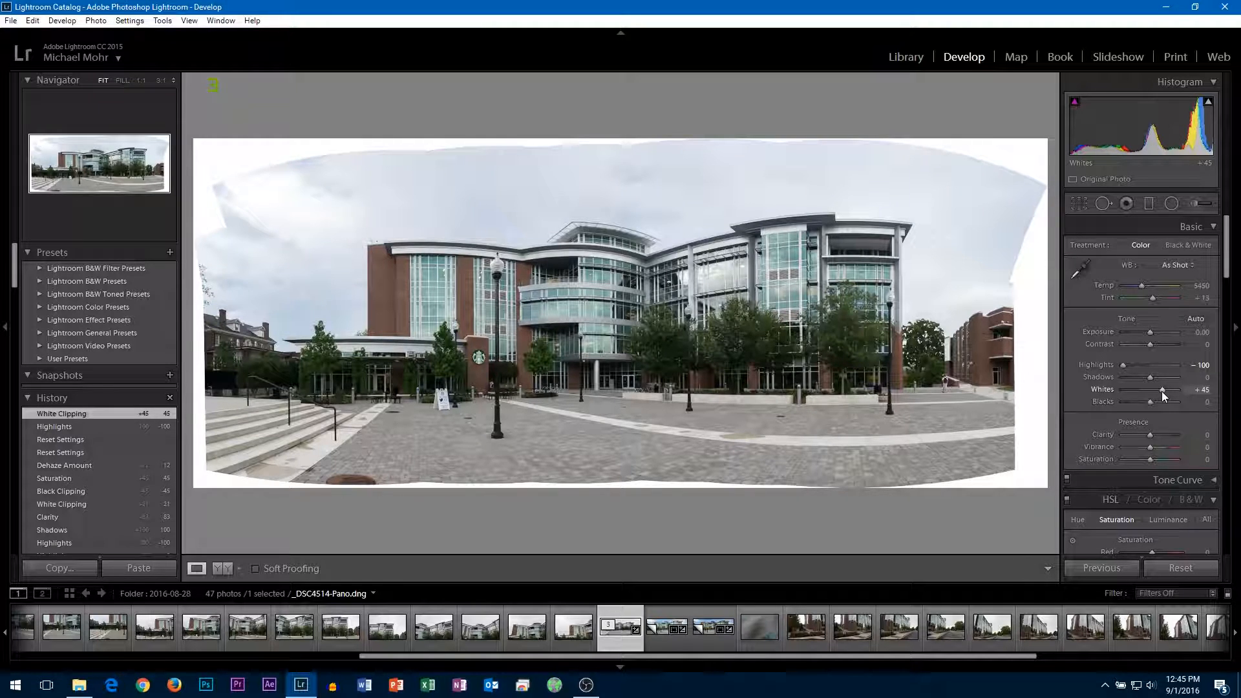
Step: Toggle the clipping overlay on the campus panorama and inspect the clipped patch of sky at 1:1
{"action": "key", "text": "j"}
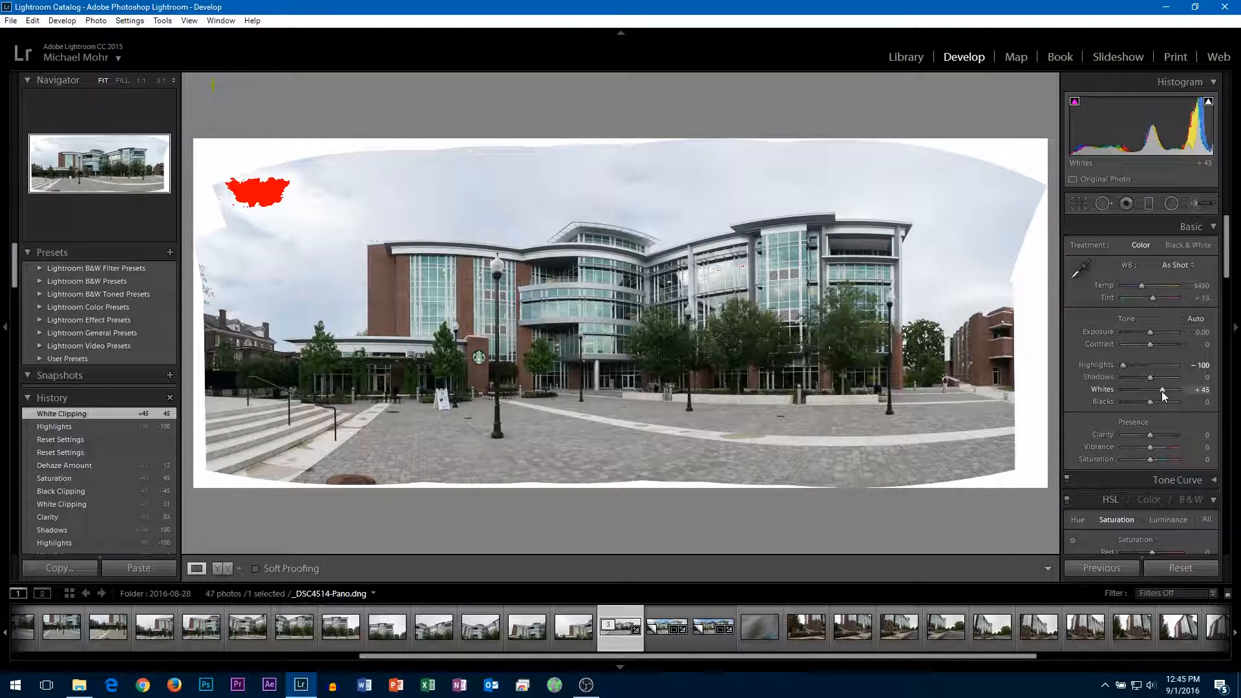
{"action": "key", "text": "j"}
{"action": "key", "text": "j"}
{"action": "key", "text": "j"}
{"action": "key", "text": "j"}
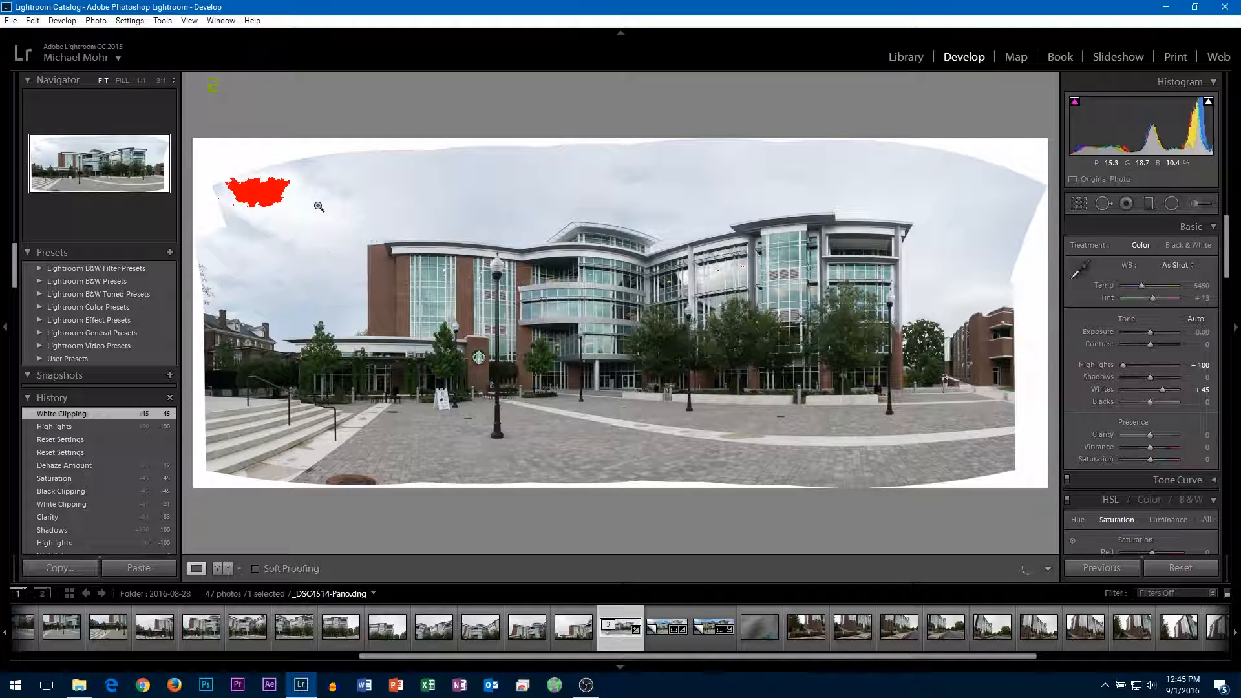
{"action": "left_click_drag", "start_coordinate": [266, 194], "coordinate": [572, 329]}
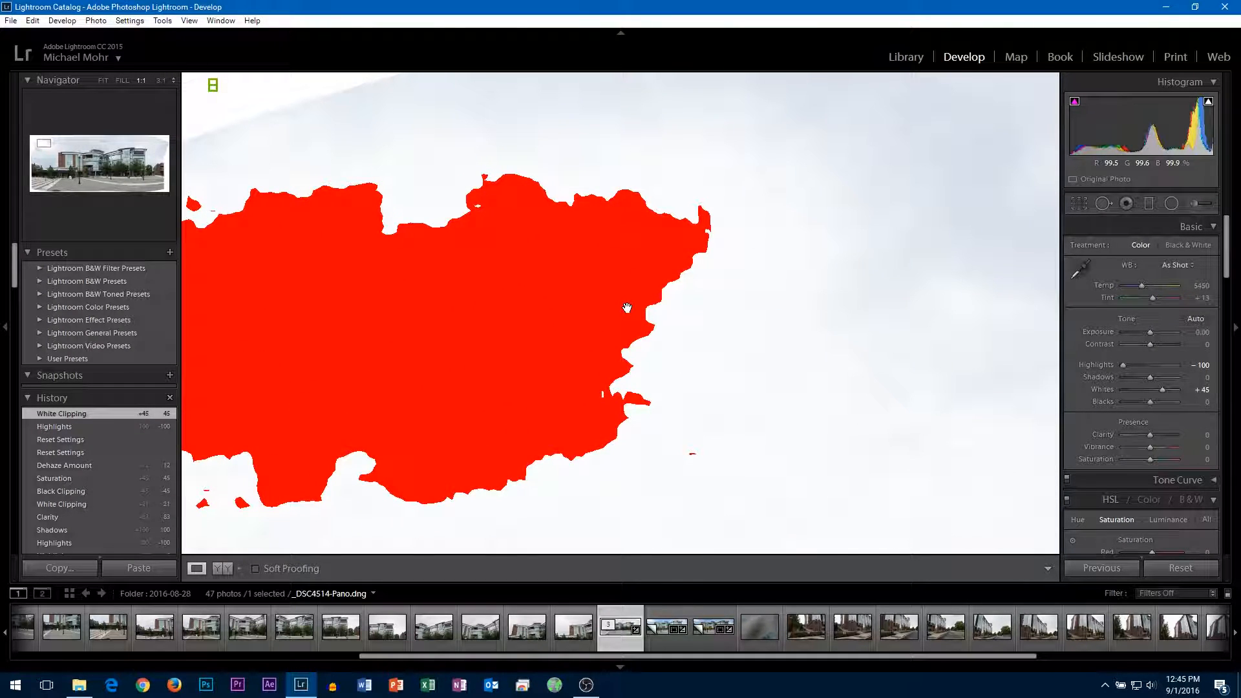
Step: Compare the clipped patch of sky with and without the clipping overlay, ending on the whole panorama with the overlay on
{"action": "key", "text": "j"}
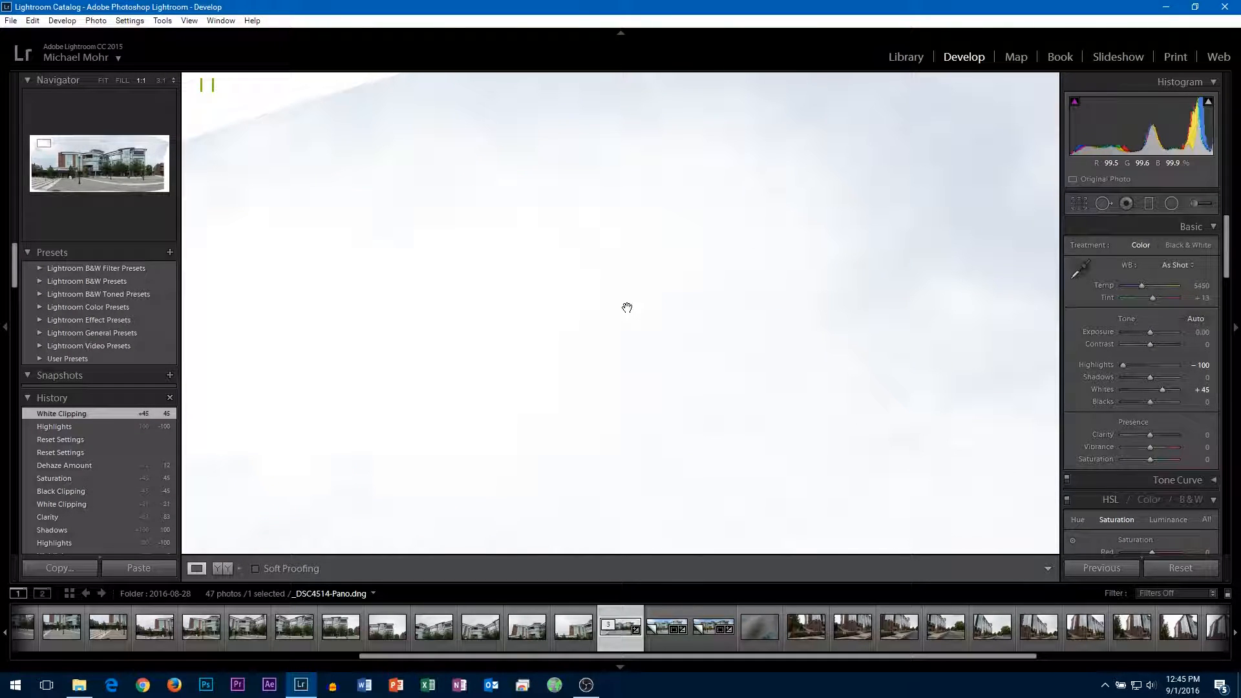
{"action": "key", "text": "j"}
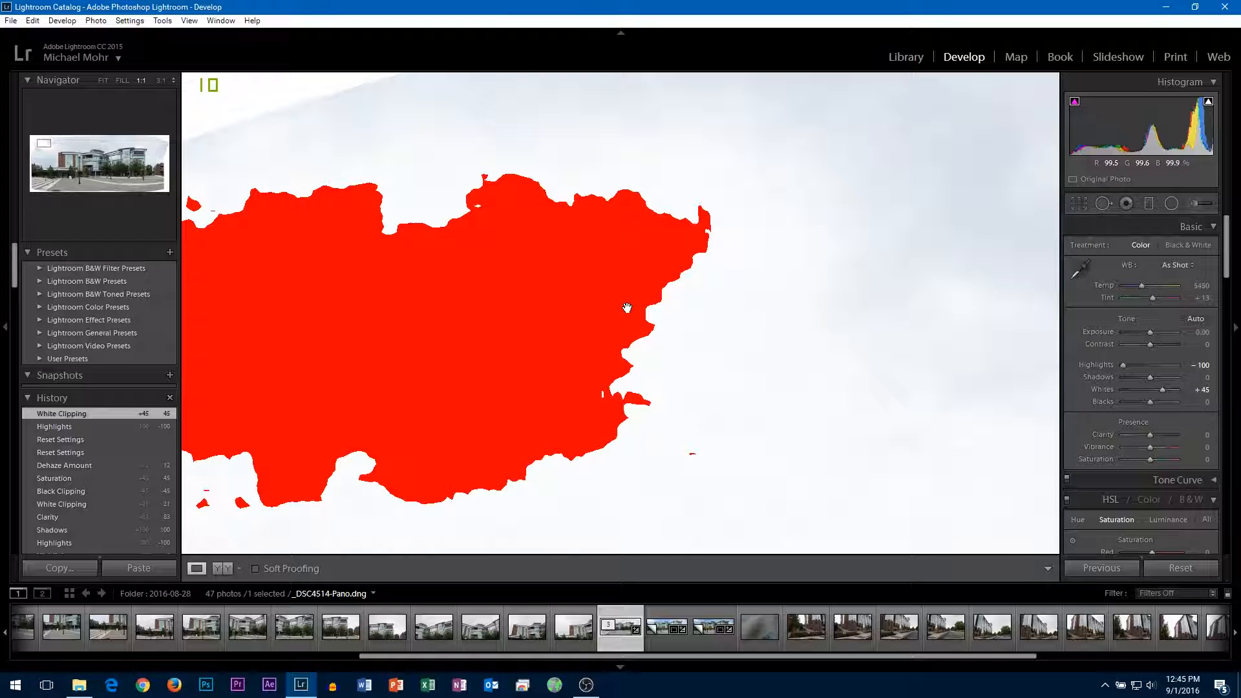
{"action": "left_click", "coordinate": [720, 292]}
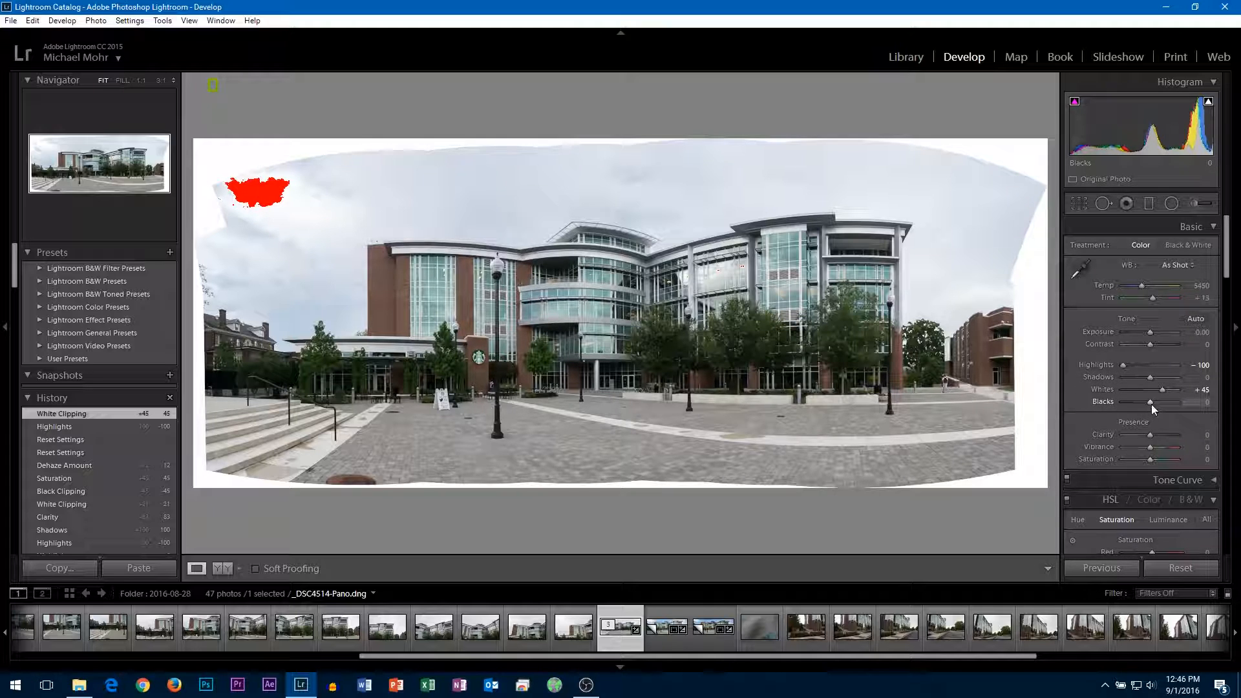
Step: Try the campus panorama's Blacks at -95 and -33 against the clipping overlay, and reset both Blacks and Highlights to 0
{"action": "left_click_drag", "start_coordinate": [1151, 405], "coordinate": [1126, 401]}
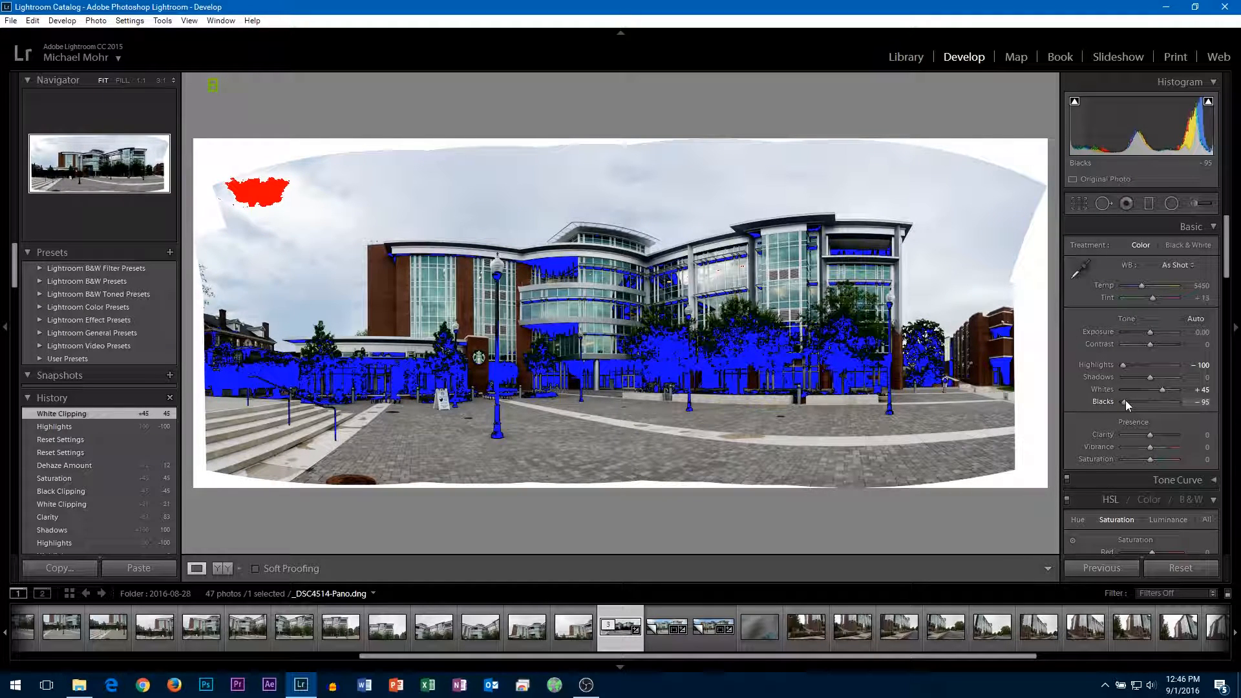
{"action": "left_click_drag", "start_coordinate": [1126, 401], "coordinate": [1126, 401]}
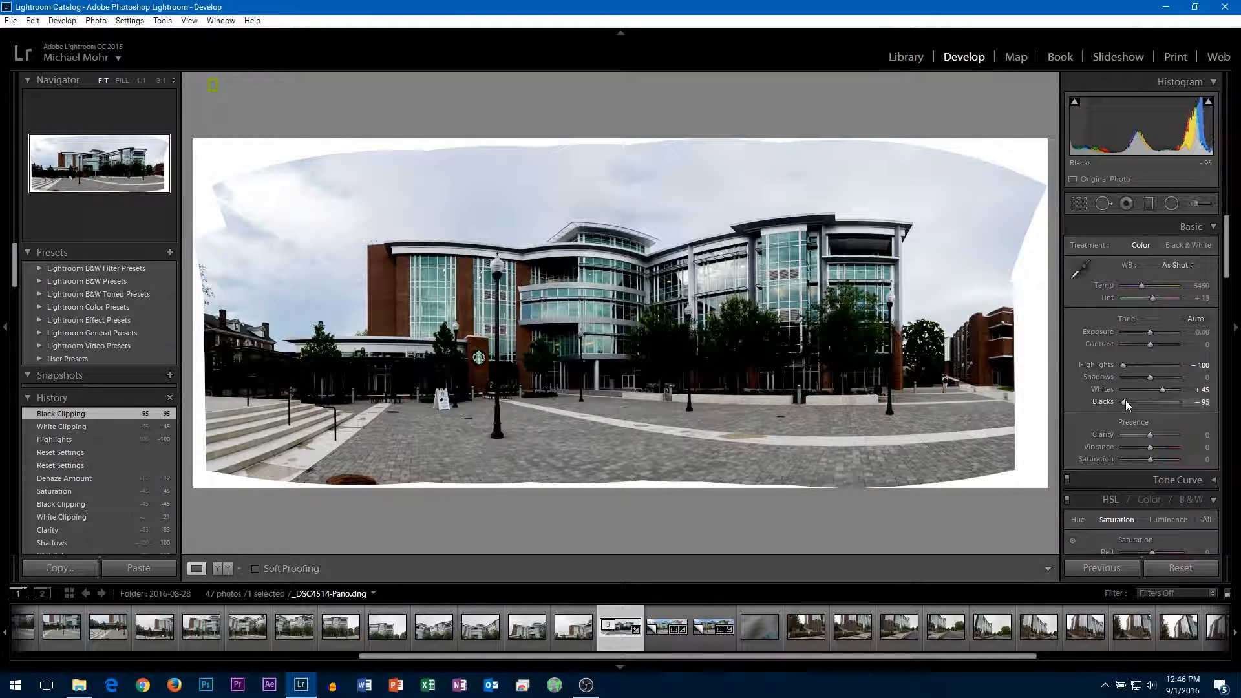
{"action": "key", "text": "j"}
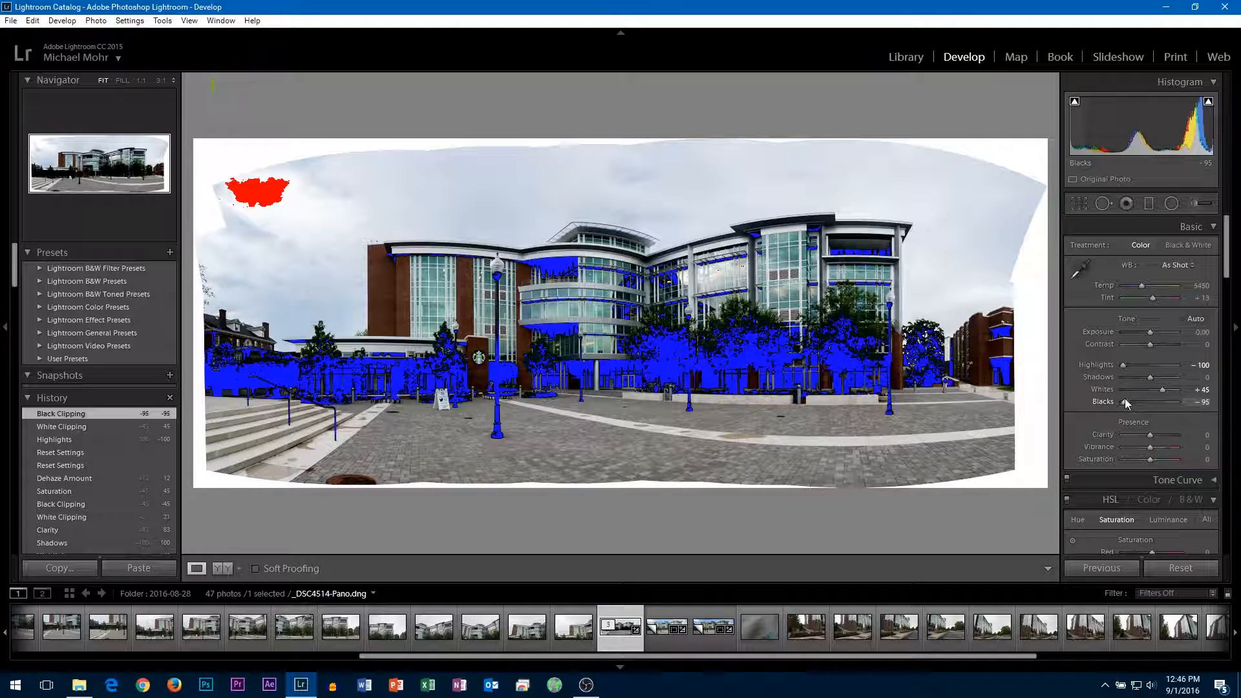
{"action": "left_click_drag", "start_coordinate": [1122, 401], "coordinate": [1142, 409]}
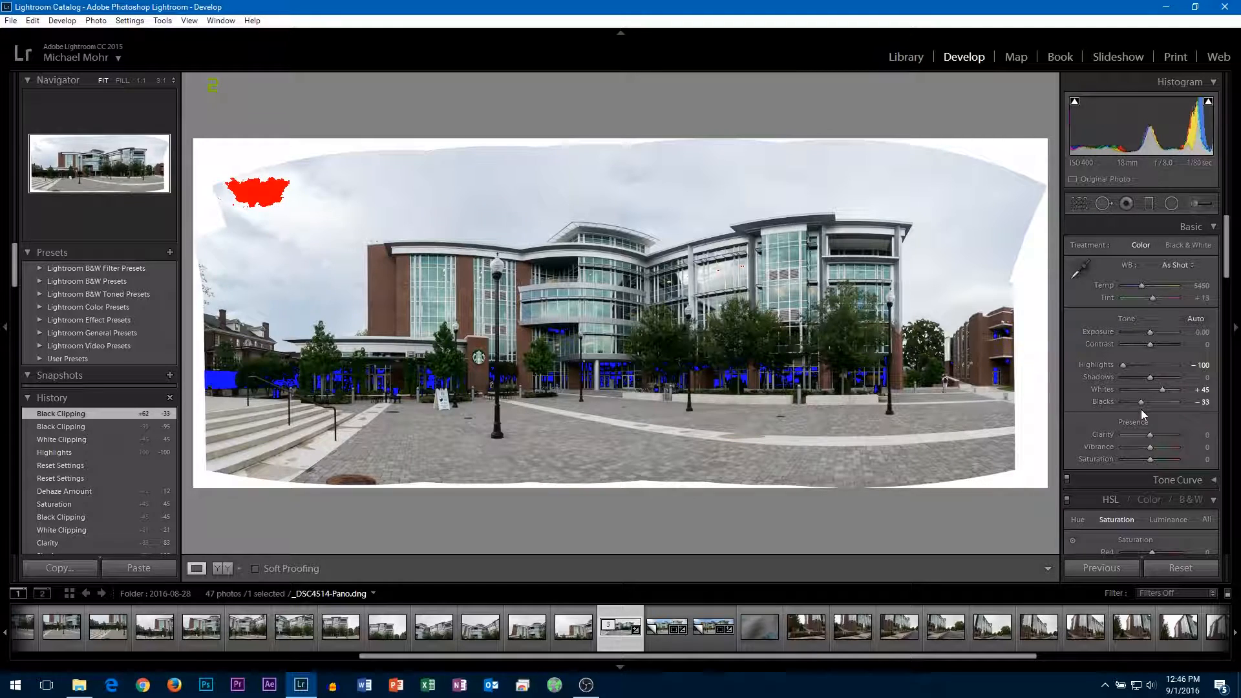
{"action": "double_click", "coordinate": [1142, 409]}
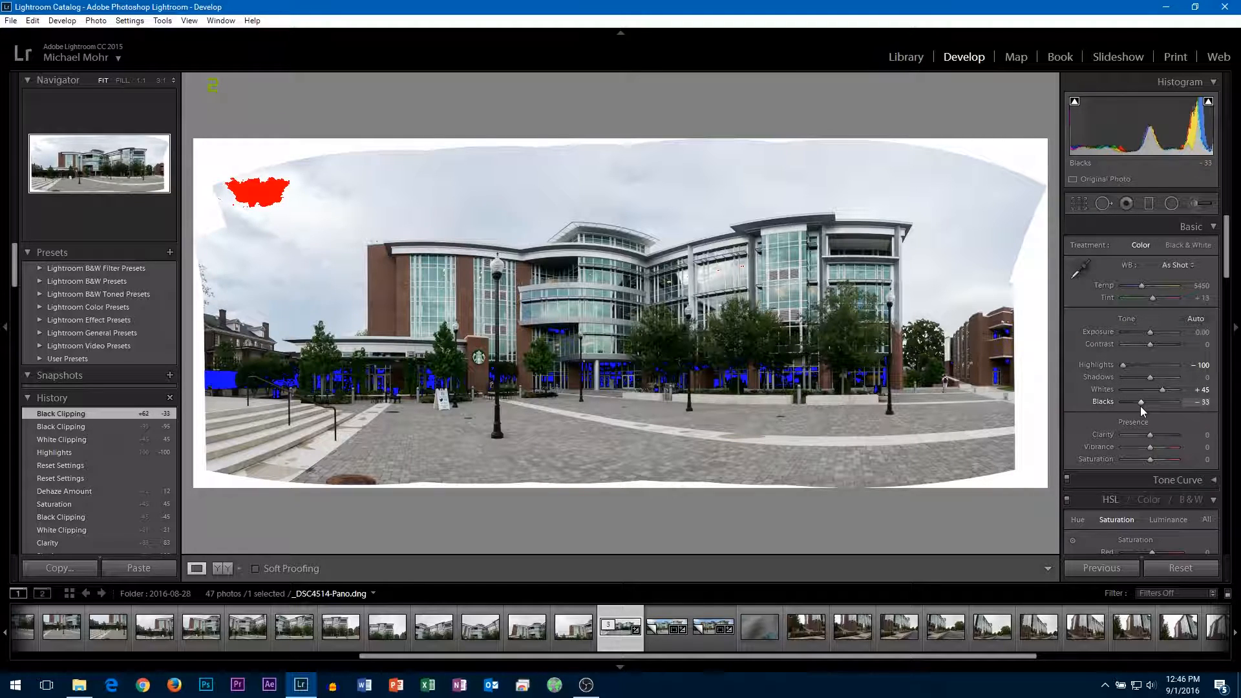
{"action": "double_click", "coordinate": [1125, 363]}
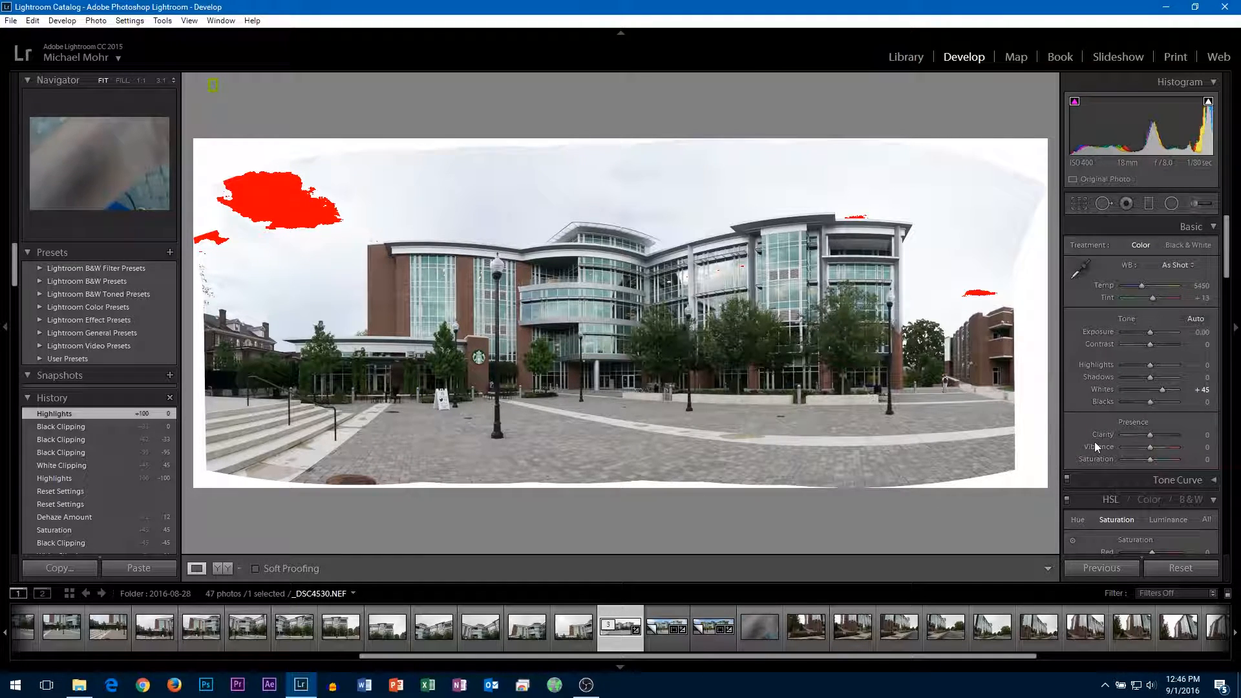
Step: Set the campus panorama's Highlights to -100, Shadows to +40 and Clarity to +48
{"action": "scroll", "coordinate": [1089, 370], "scroll_direction": "down", "scroll_amount": 8}
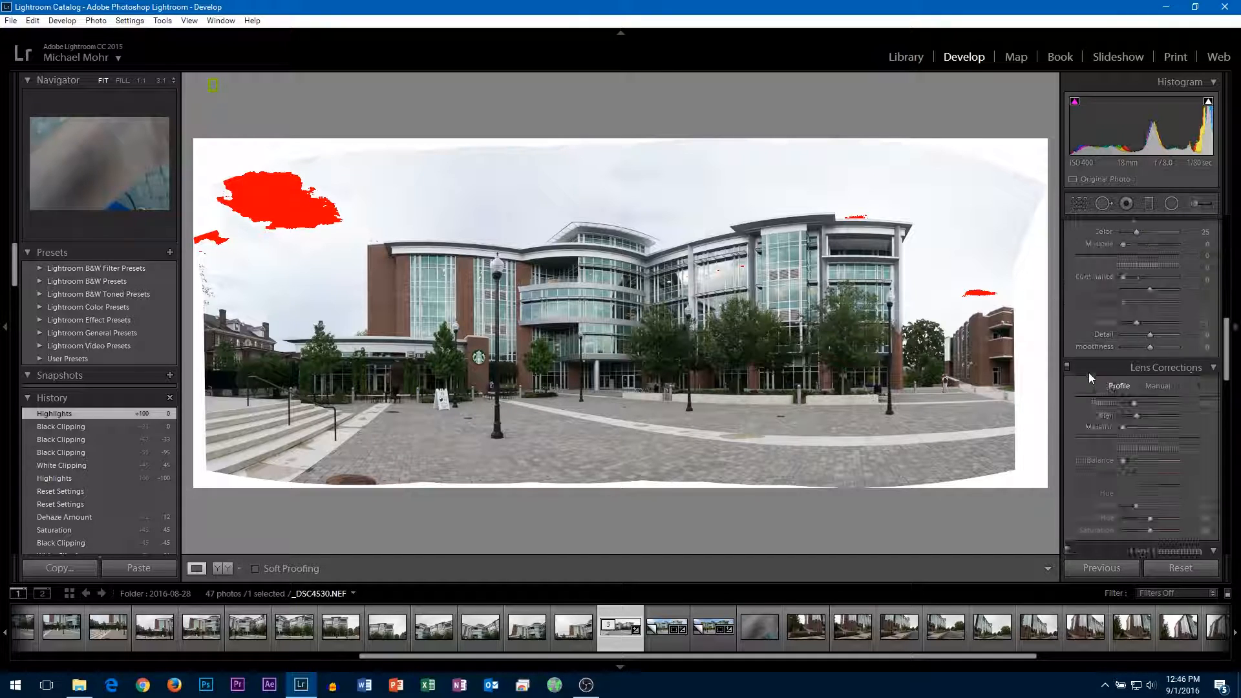
{"action": "scroll", "coordinate": [1073, 362], "scroll_direction": "up", "scroll_amount": 2}
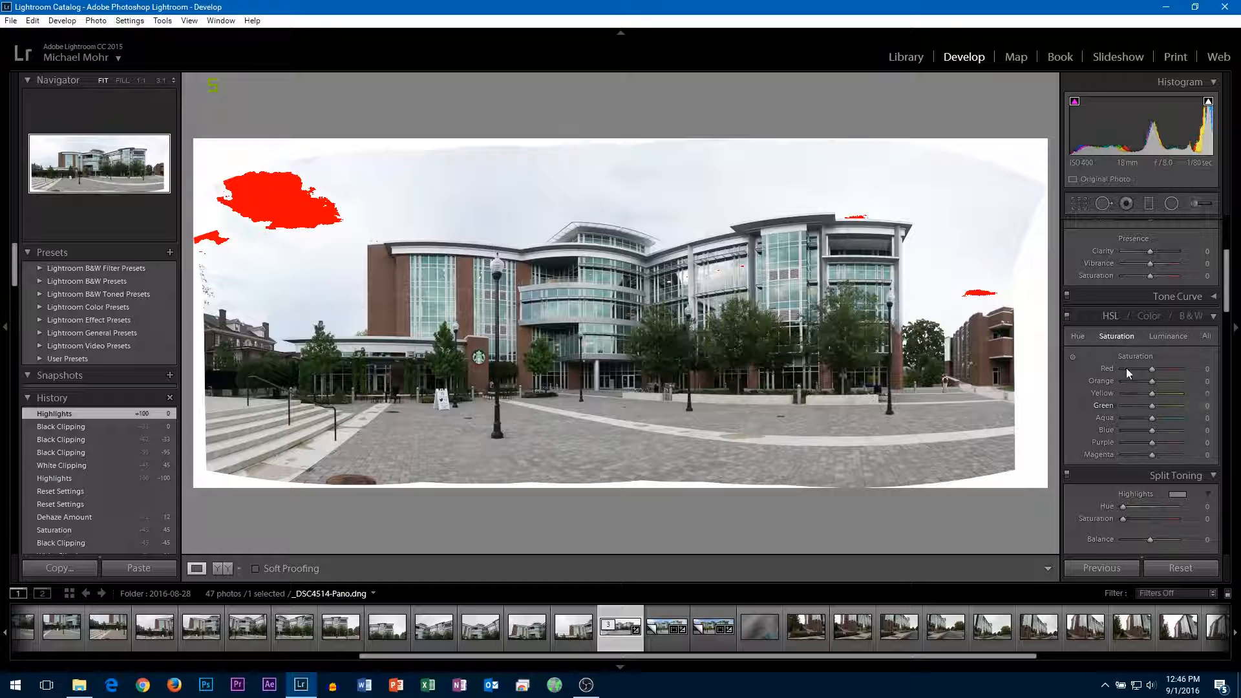
{"action": "scroll", "coordinate": [1125, 375], "scroll_direction": "up", "scroll_amount": 3}
{"action": "mouse_move", "coordinate": [1150, 365]}
{"action": "left_mouse_down"}
{"action": "mouse_move", "coordinate": [1123, 365]}
{"action": "mouse_move", "coordinate": [1163, 378]}
{"action": "left_mouse_up"}
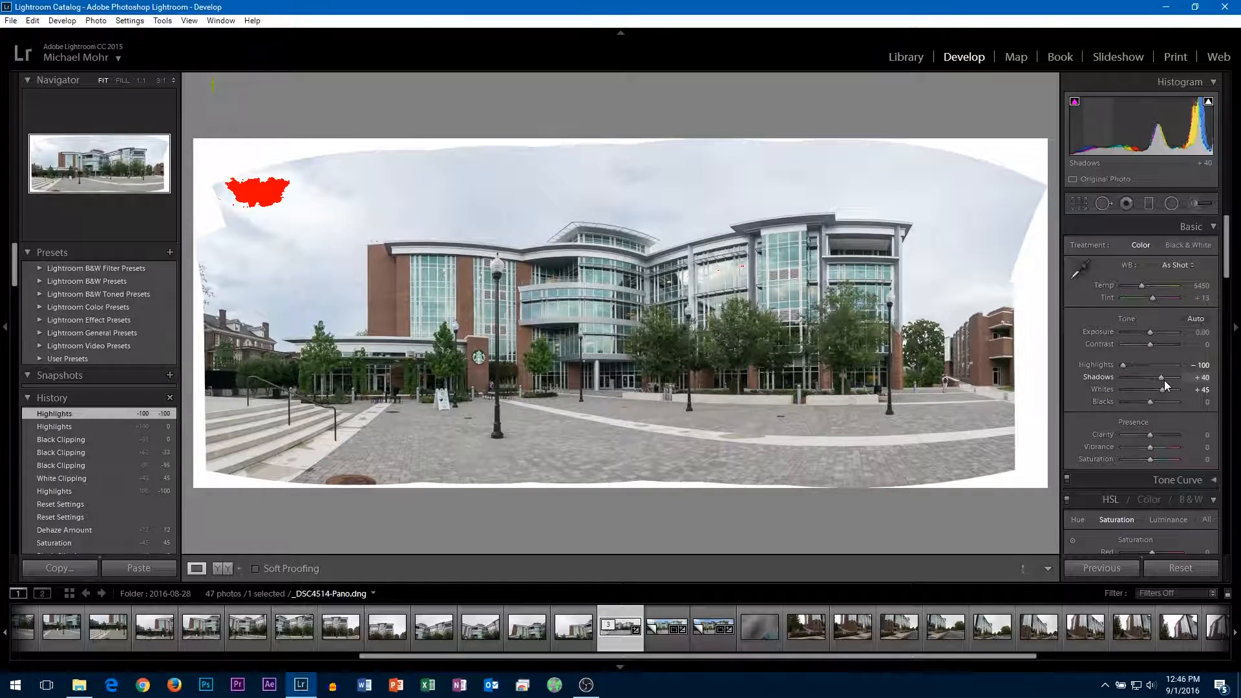
{"action": "left_click_drag", "start_coordinate": [1150, 435], "coordinate": [1163, 434]}
Step: Raise the HSL saturation of both the blues and the reds to +100
{"action": "scroll", "coordinate": [1097, 435], "scroll_direction": "down", "scroll_amount": 5}
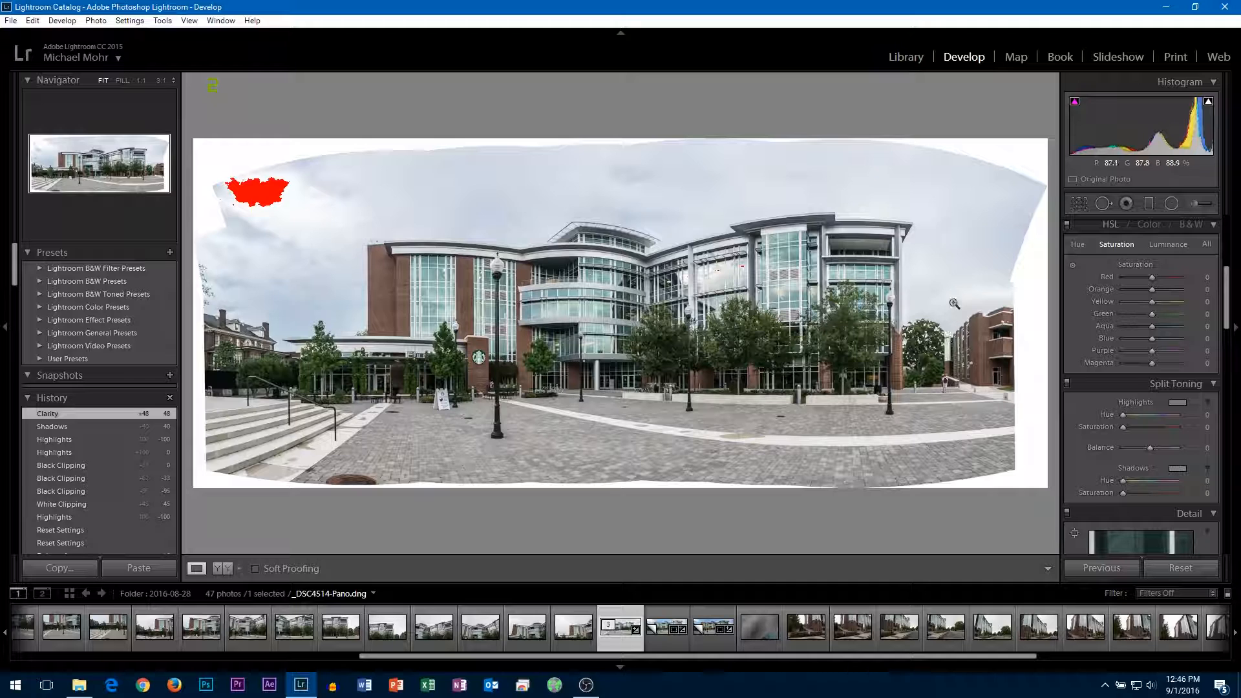
{"action": "left_click_drag", "start_coordinate": [1154, 340], "coordinate": [1193, 344]}
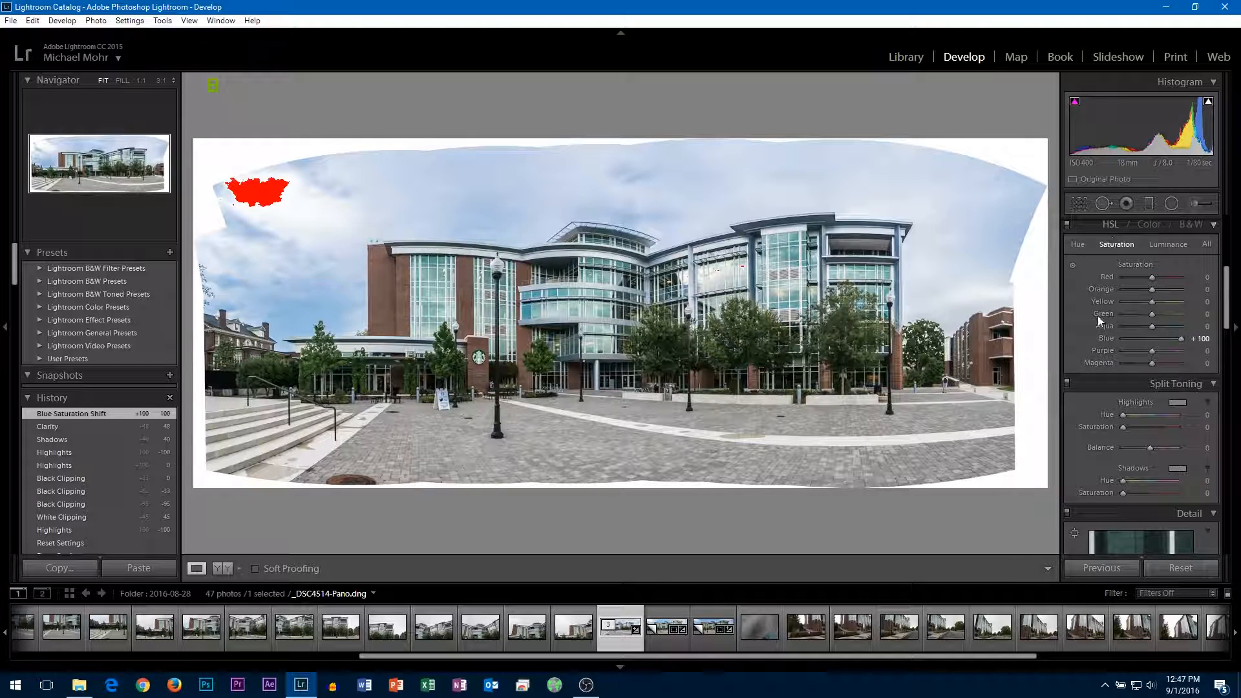
{"action": "mouse_move", "coordinate": [1153, 277]}
{"action": "left_mouse_down"}
{"action": "mouse_move", "coordinate": [1188, 282]}
{"action": "mouse_move", "coordinate": [1158, 277]}
{"action": "left_mouse_up"}
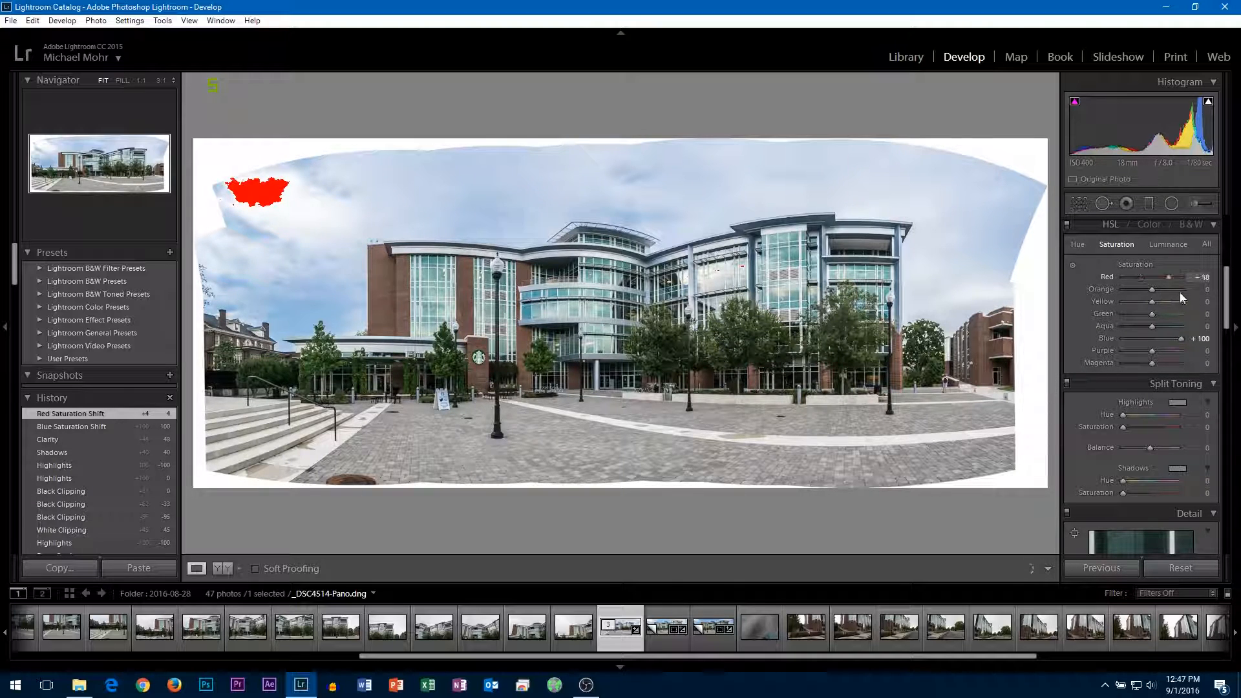
Step: Compare the panorama with and without lens profile corrections, leave them disabled, and enable Remove Chromatic Aberration
{"action": "scroll", "coordinate": [1184, 304], "scroll_direction": "down", "scroll_amount": 5}
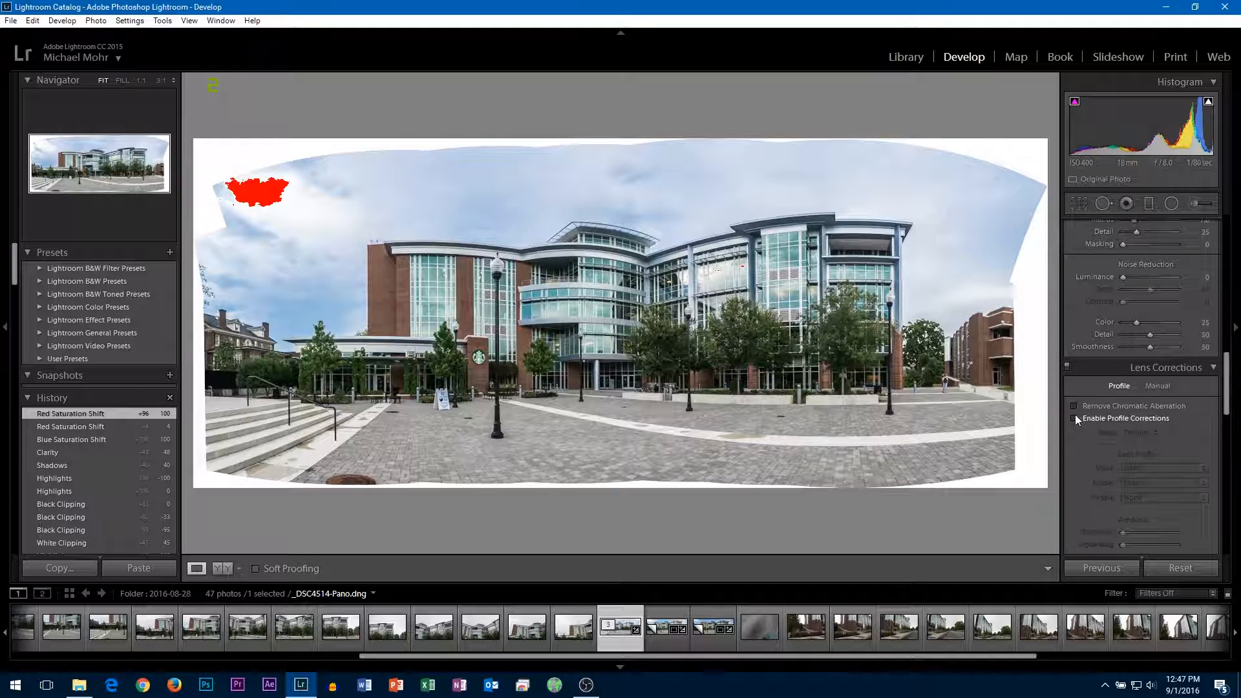
{"action": "left_click", "coordinate": [1075, 418]}
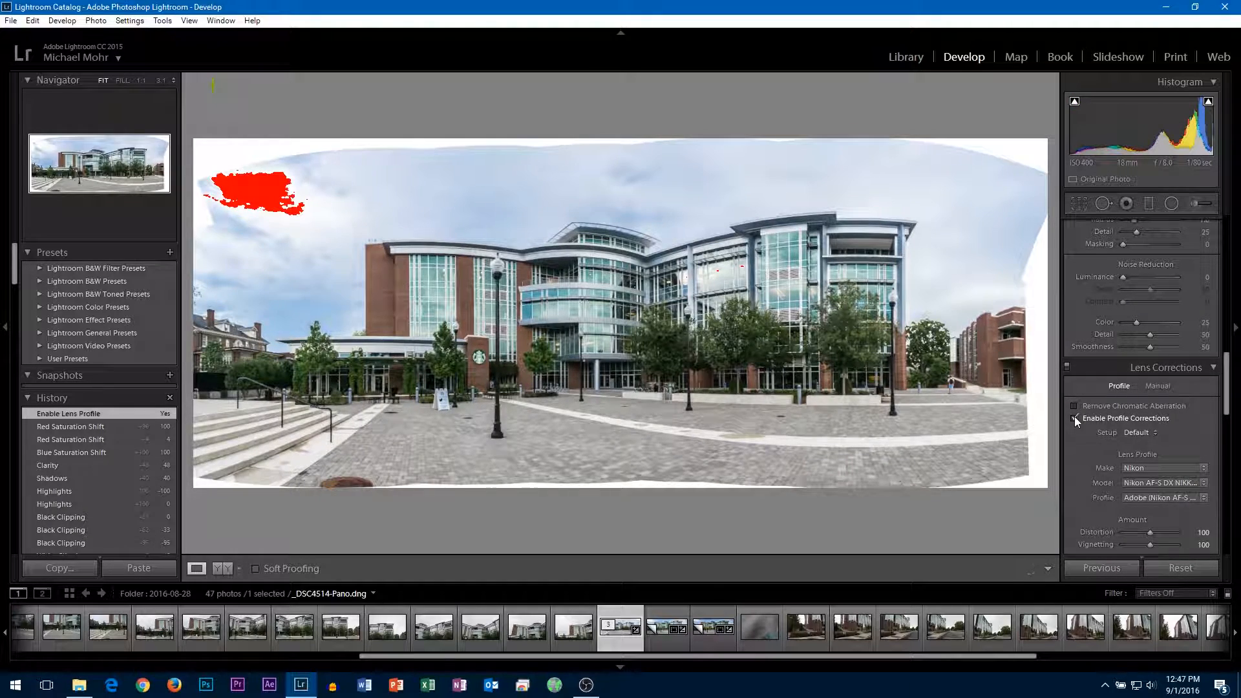
{"action": "left_click", "coordinate": [1075, 418]}
{"action": "left_click", "coordinate": [1075, 419]}
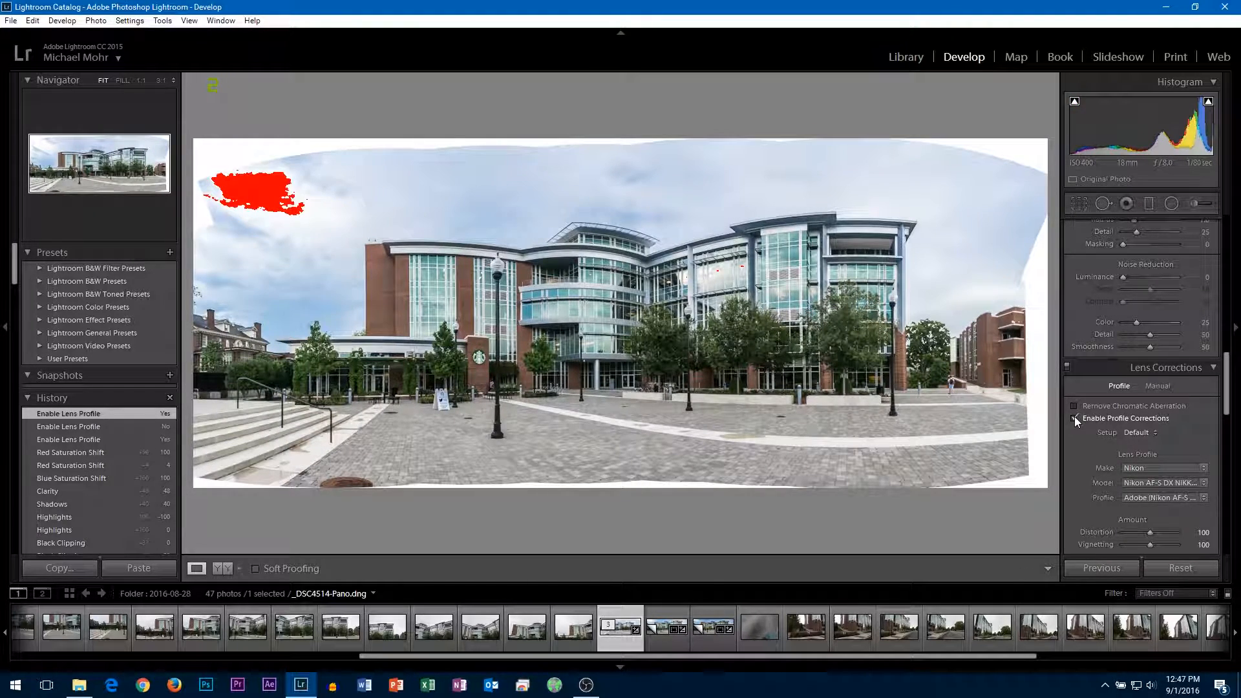
{"action": "left_click", "coordinate": [1074, 418]}
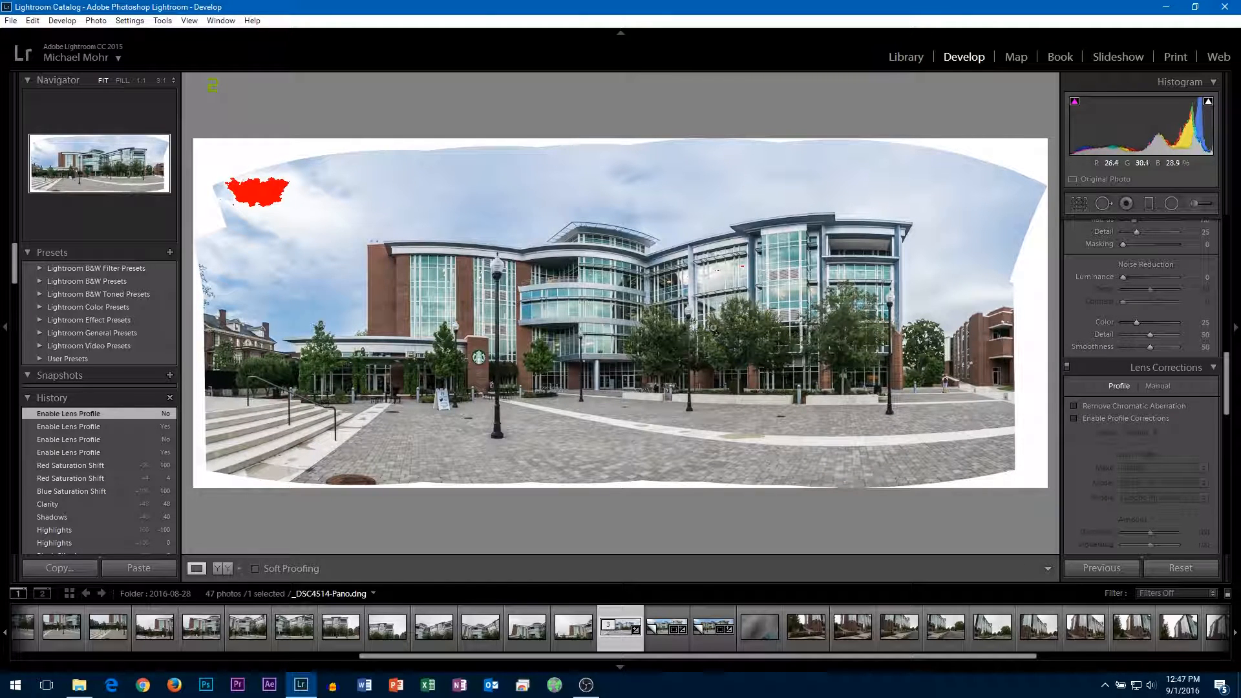
{"action": "left_click", "coordinate": [1074, 420]}
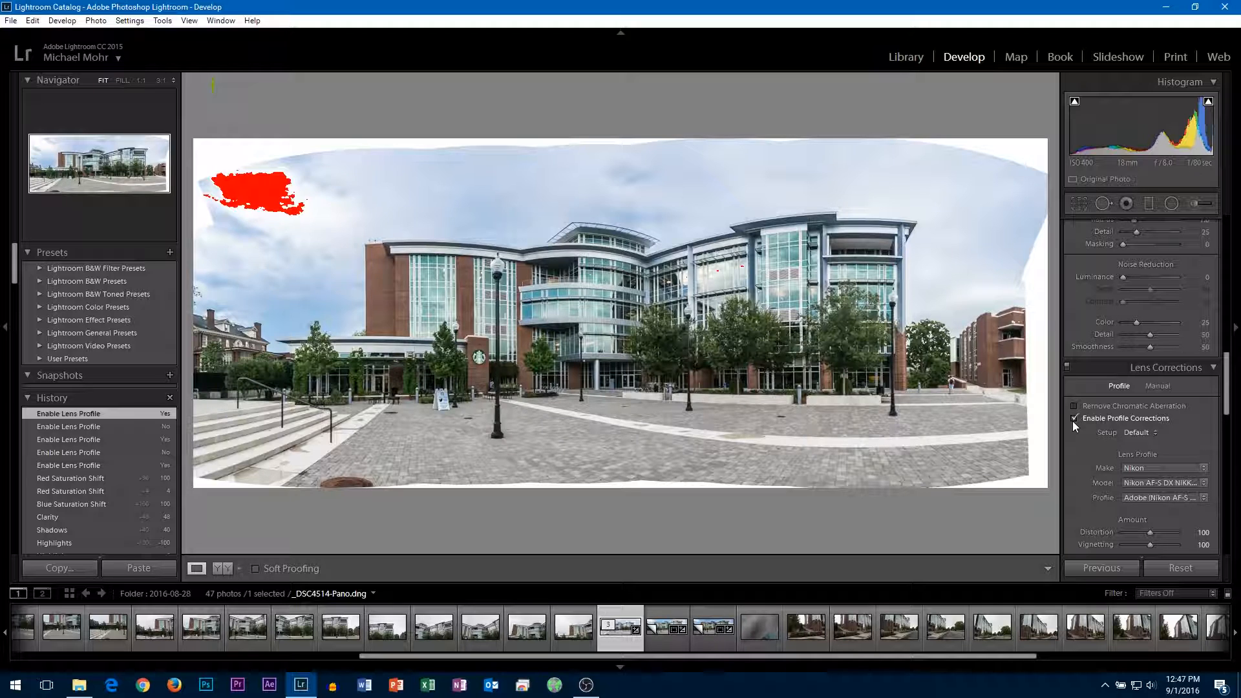
{"action": "left_click", "coordinate": [1072, 421]}
{"action": "left_click", "coordinate": [1076, 417]}
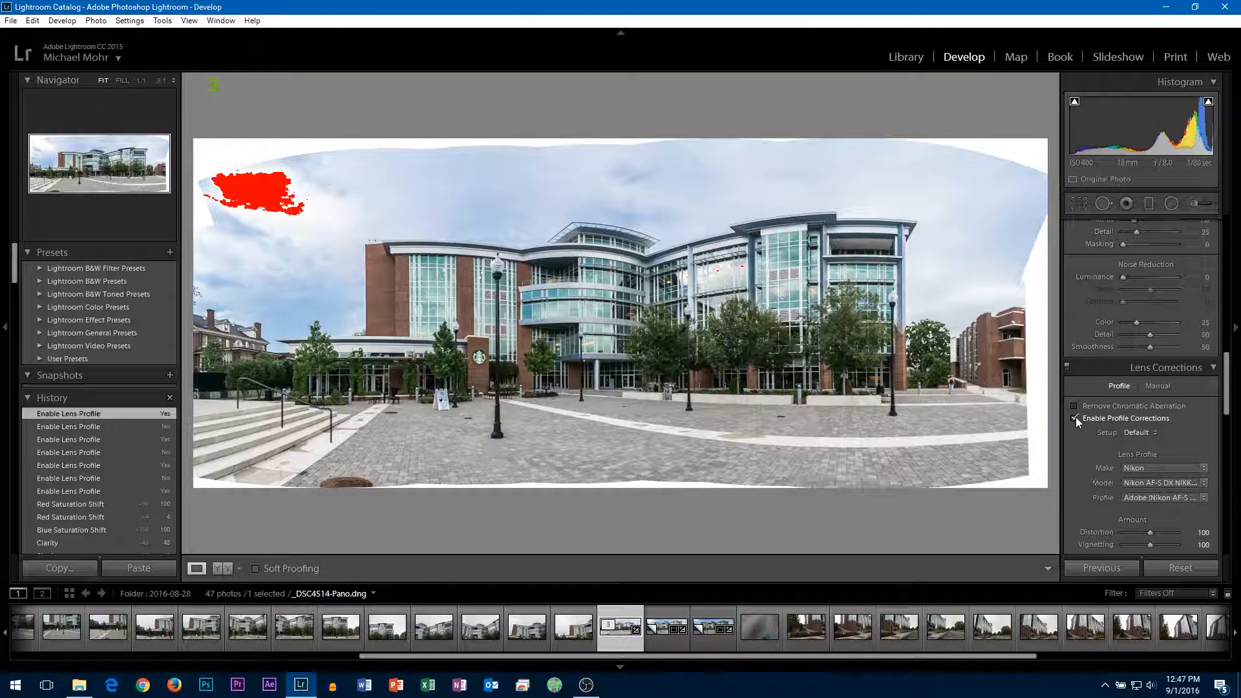
{"action": "left_click", "coordinate": [1076, 417]}
{"action": "left_click", "coordinate": [1076, 417]}
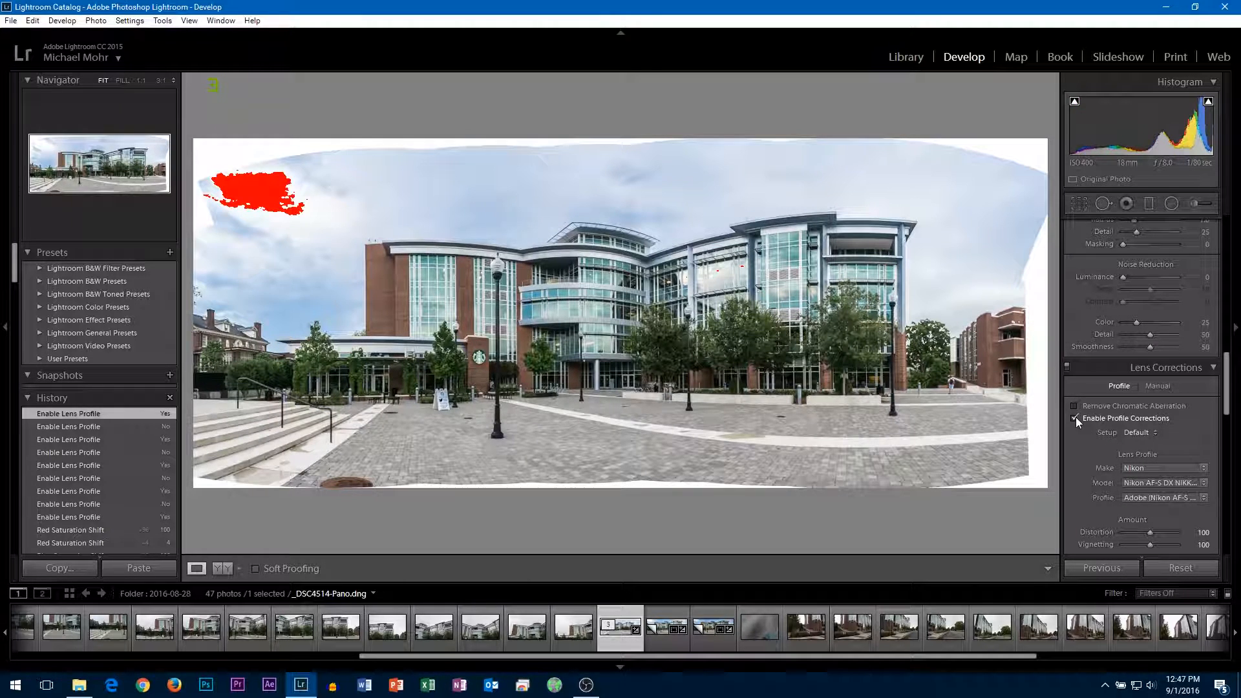
{"action": "left_click", "coordinate": [1076, 417]}
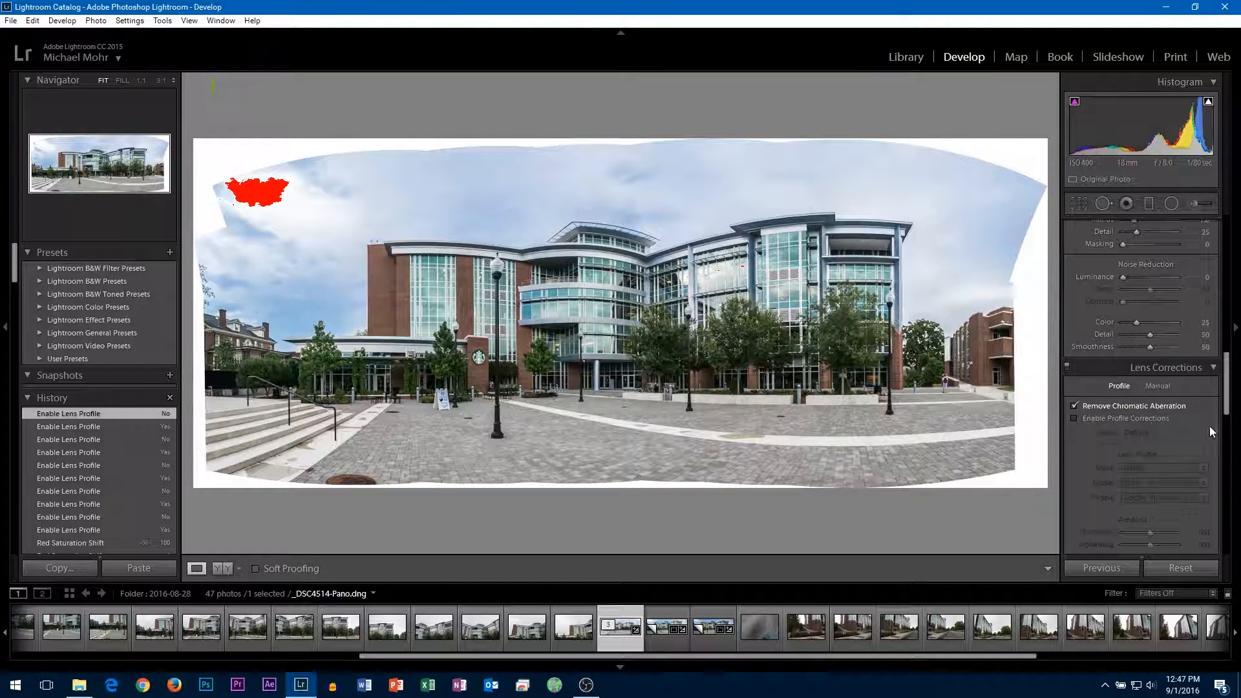
Step: Try the Auto and Full Upright perspective corrections on the panorama and set Upright back to Off
{"action": "scroll", "coordinate": [1078, 443], "scroll_direction": "down", "scroll_amount": 5}
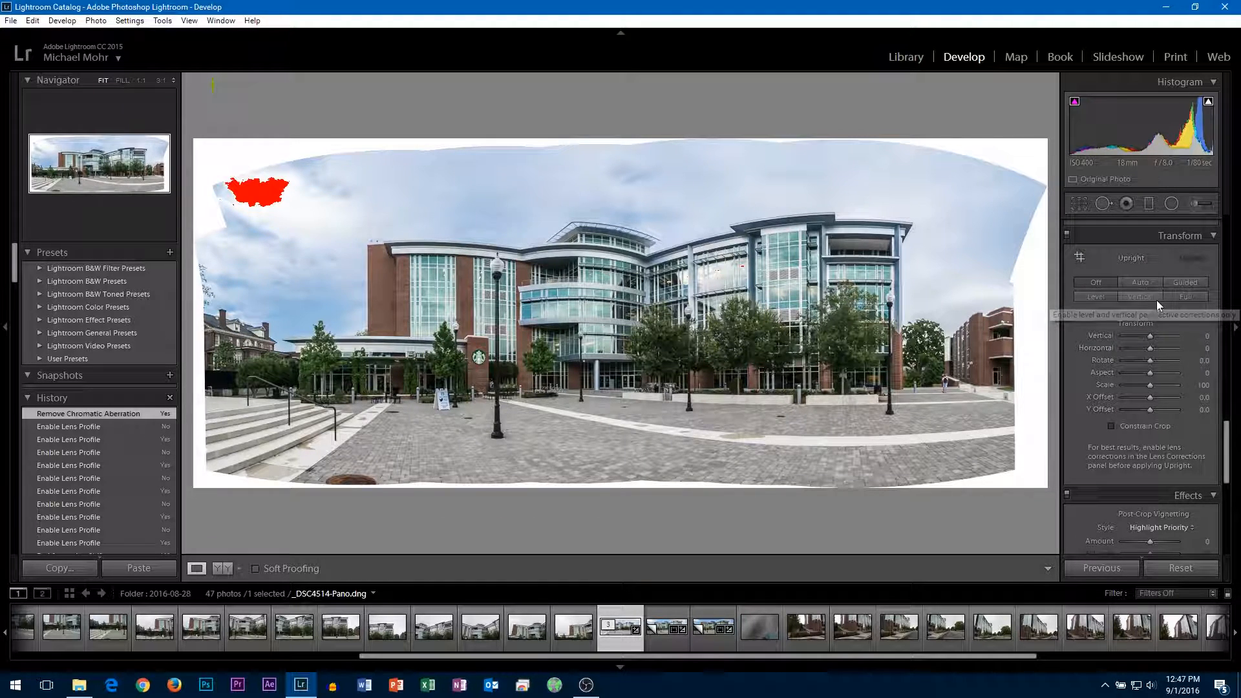
{"action": "left_click", "coordinate": [1143, 280]}
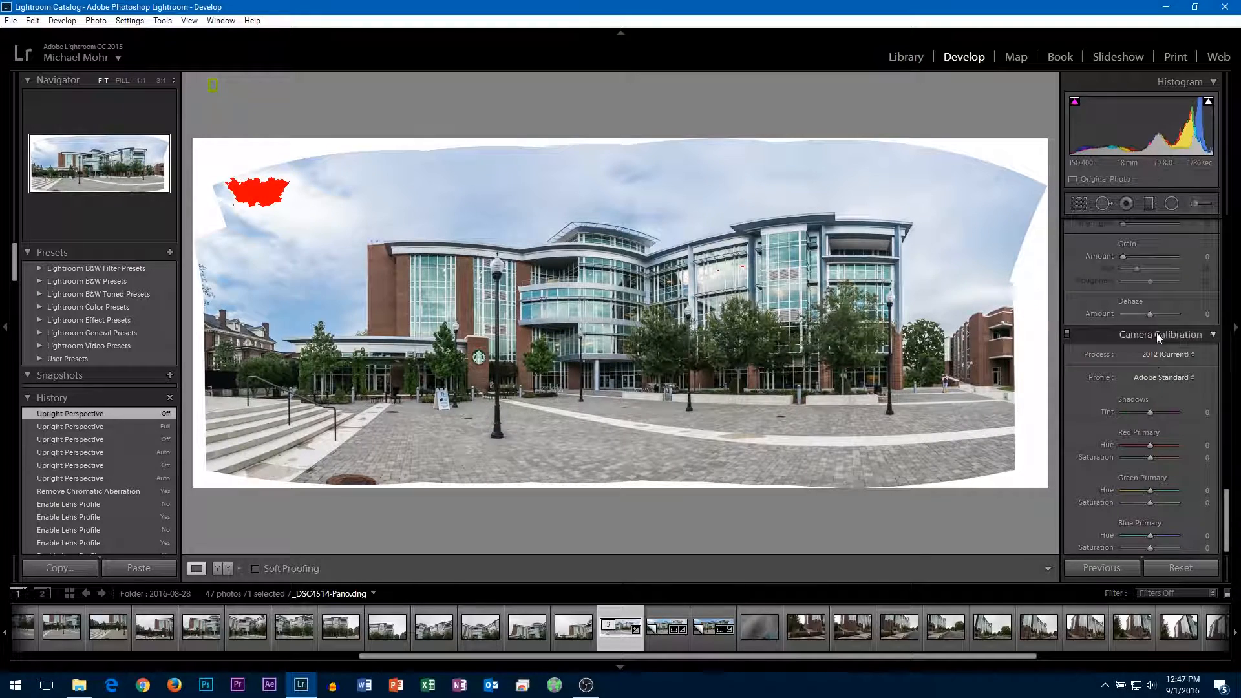
Step: Set Dehaze to +33 and change the camera calibration profile to Camera Neutral
{"action": "mouse_move", "coordinate": [1149, 312]}
{"action": "left_mouse_down"}
{"action": "mouse_move", "coordinate": [1169, 313]}
{"action": "mouse_move", "coordinate": [1158, 320]}
{"action": "left_mouse_up"}
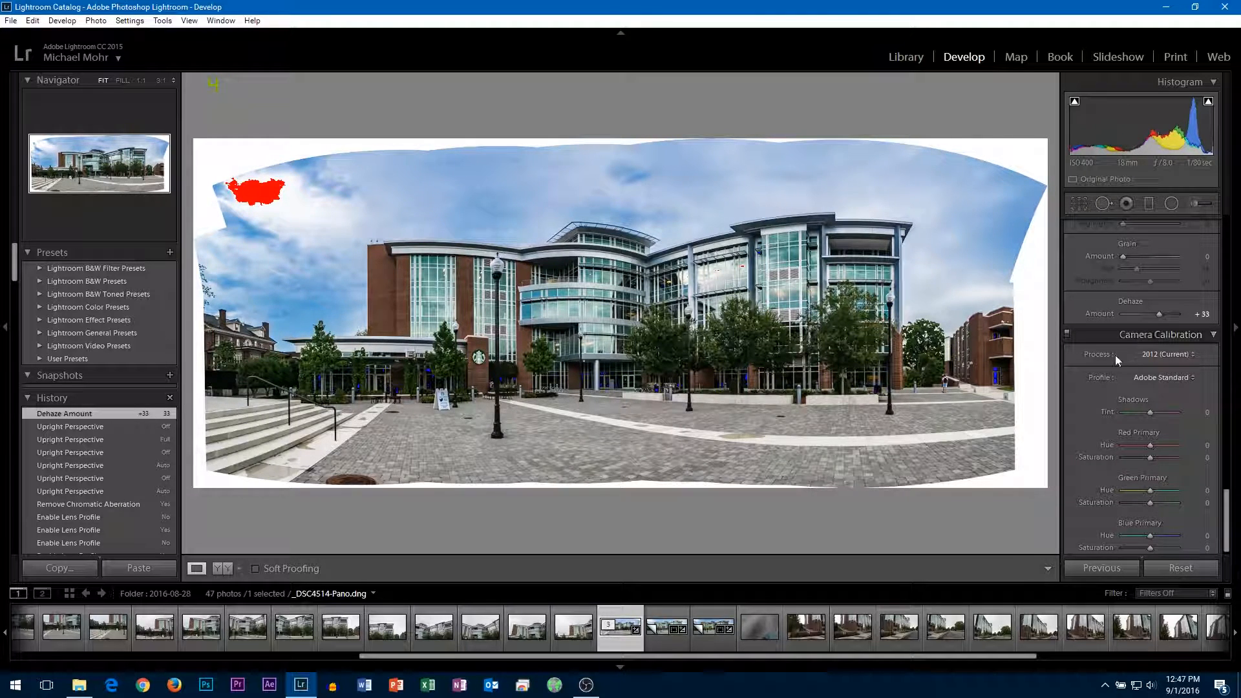
{"action": "left_click", "coordinate": [1162, 378]}
{"action": "left_click", "coordinate": [1131, 411]}
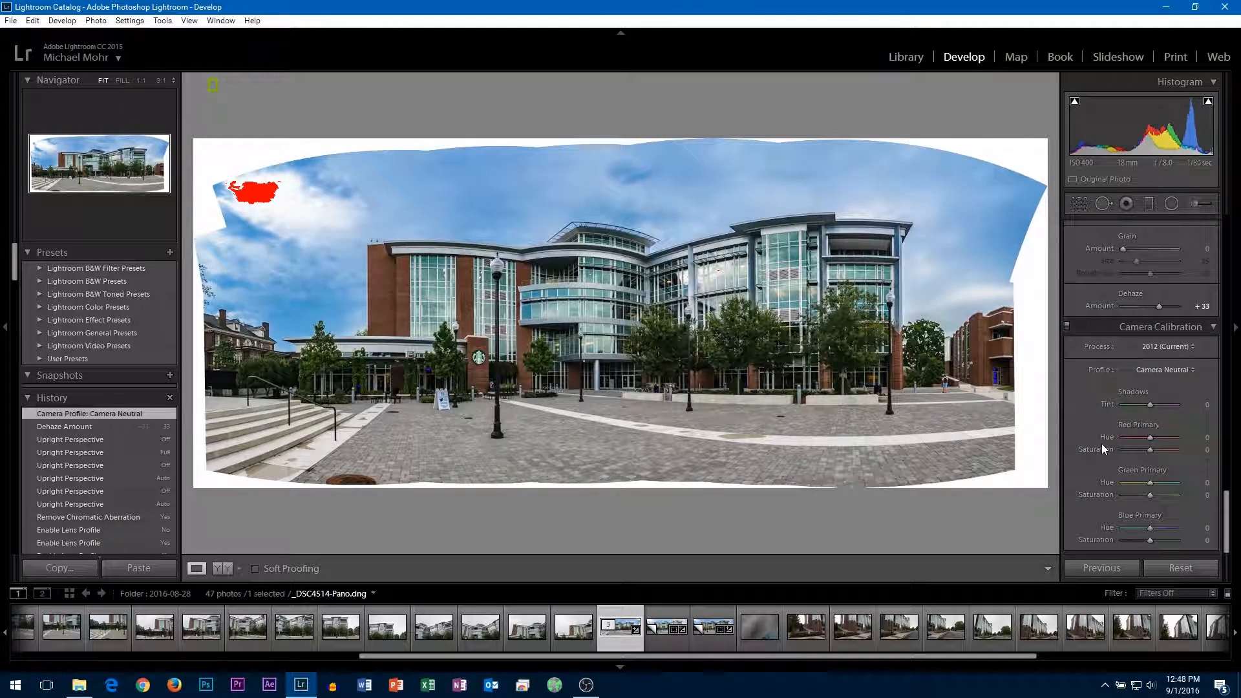
{"action": "scroll", "coordinate": [1076, 424], "scroll_direction": "up", "scroll_amount": 15}
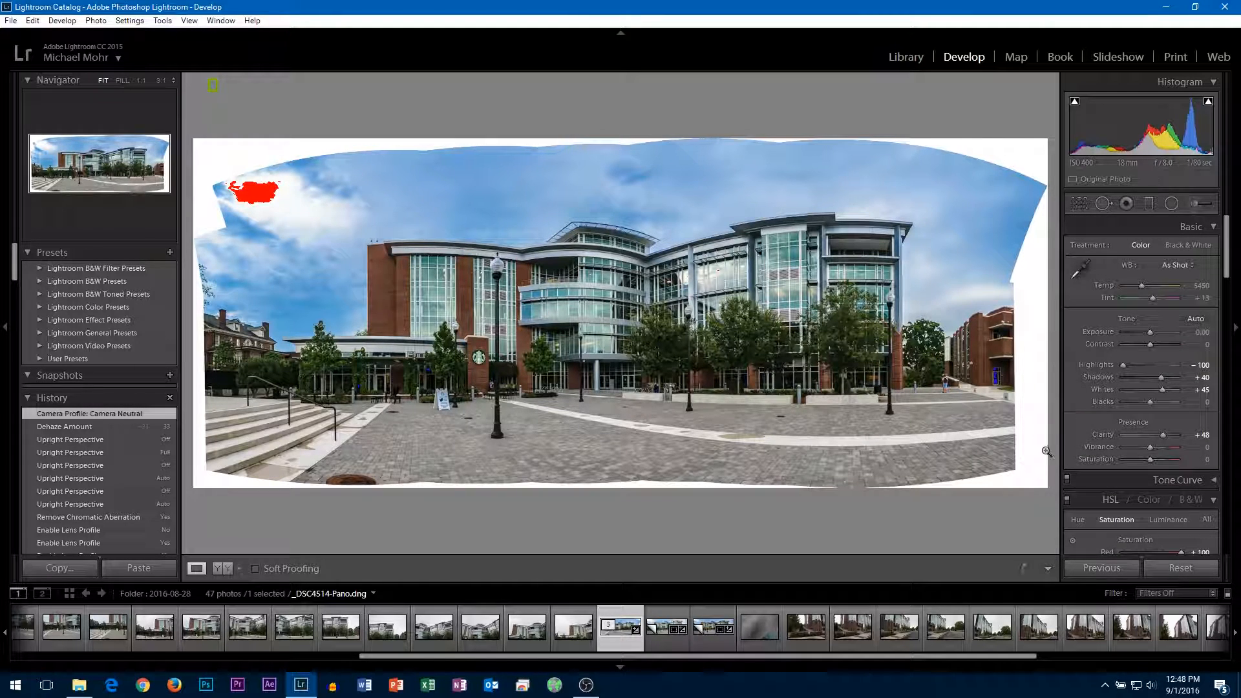
{"action": "left_click", "coordinate": [1077, 203]}
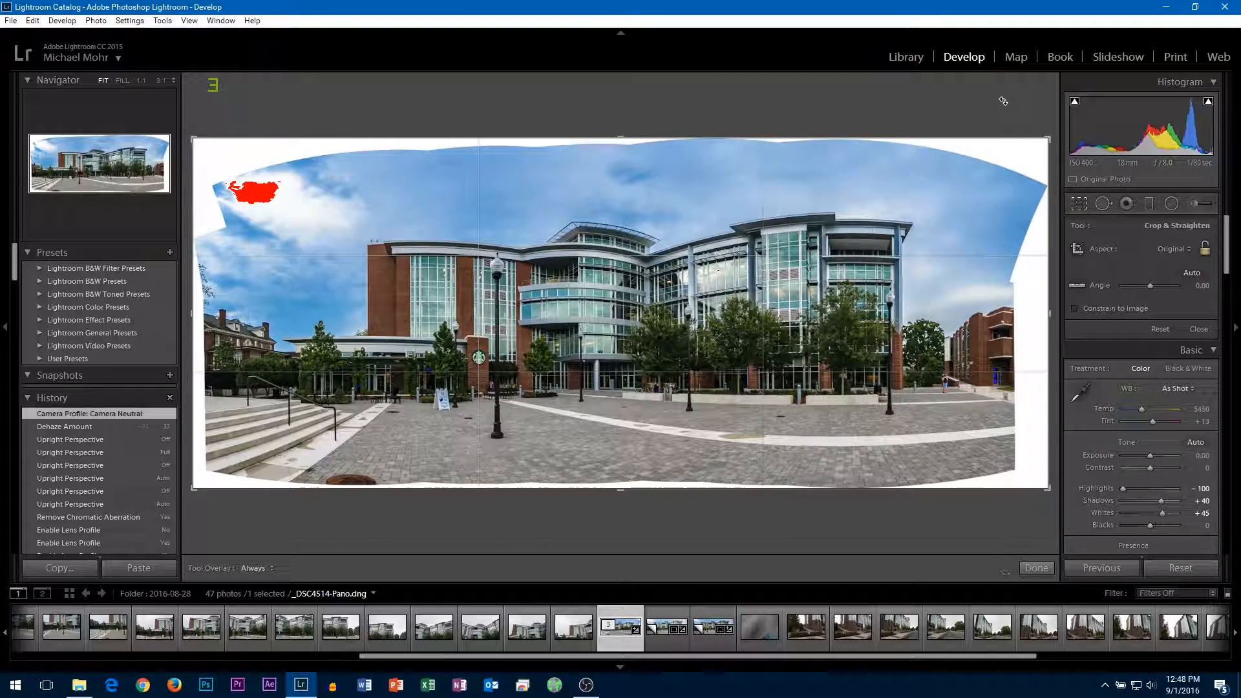
{"action": "left_click_drag", "start_coordinate": [1004, 106], "coordinate": [1016, 163]}
{"action": "key", "text": "Return"}
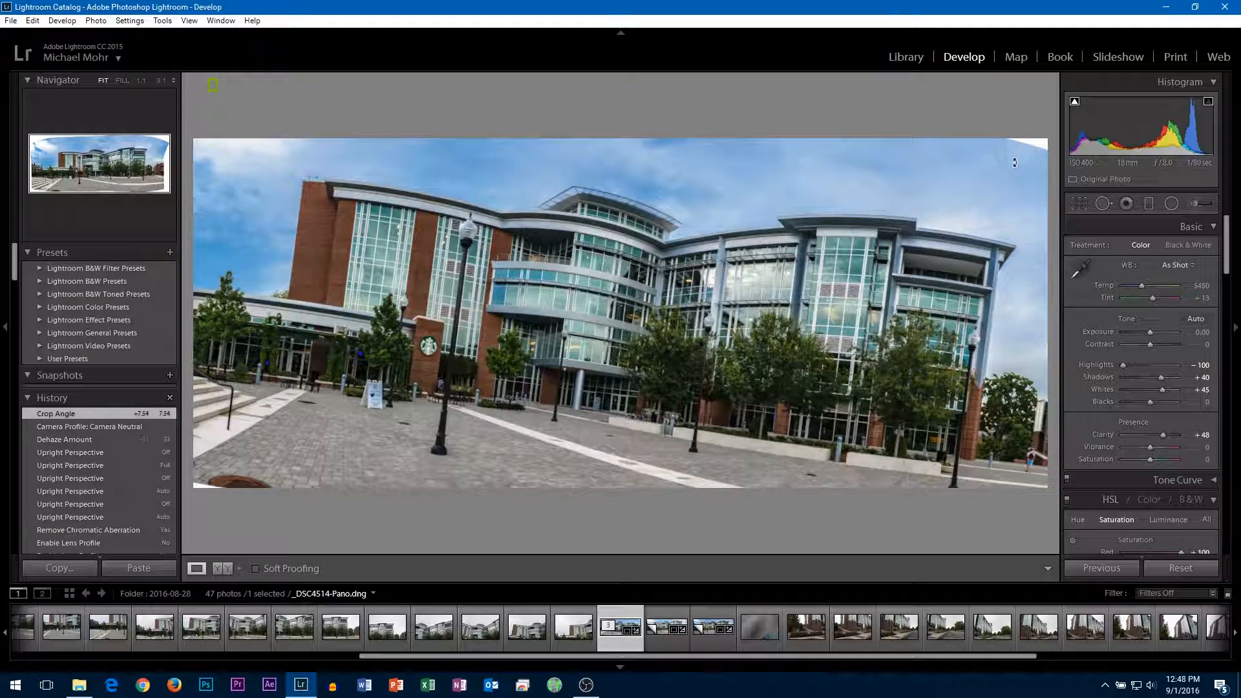
{"action": "key", "text": "backslash"}
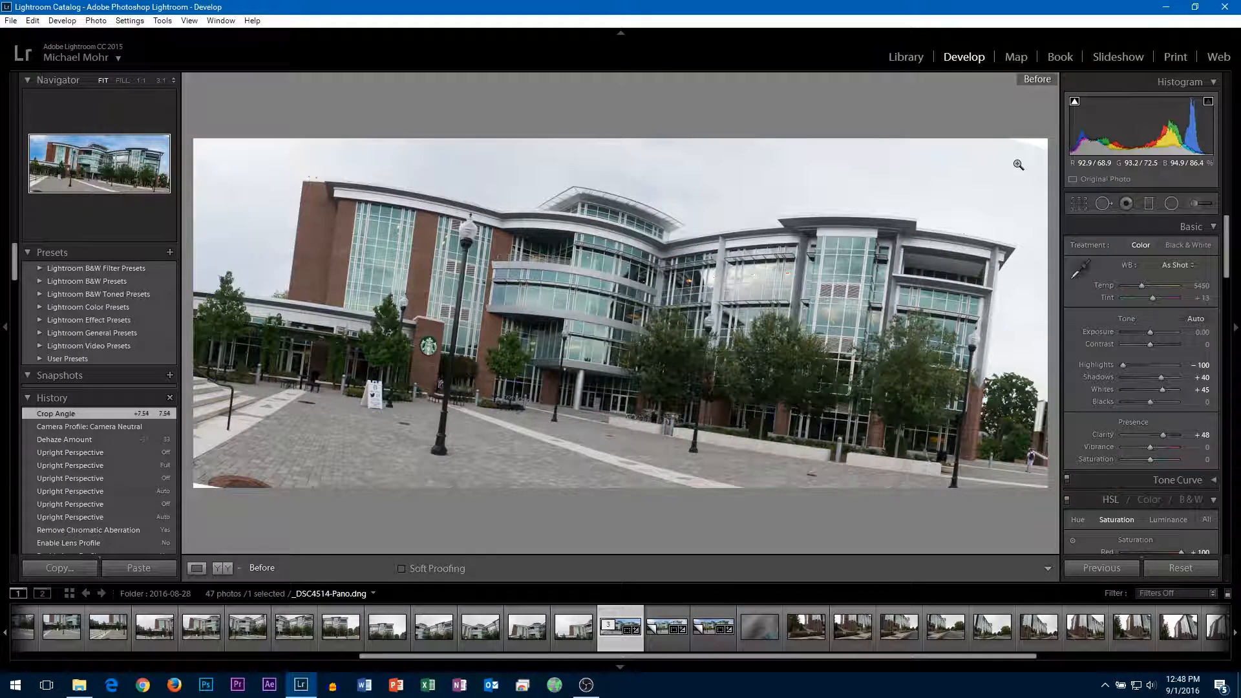
{"action": "key", "text": "ctrl+z"}
{"action": "key", "text": "backslash"}
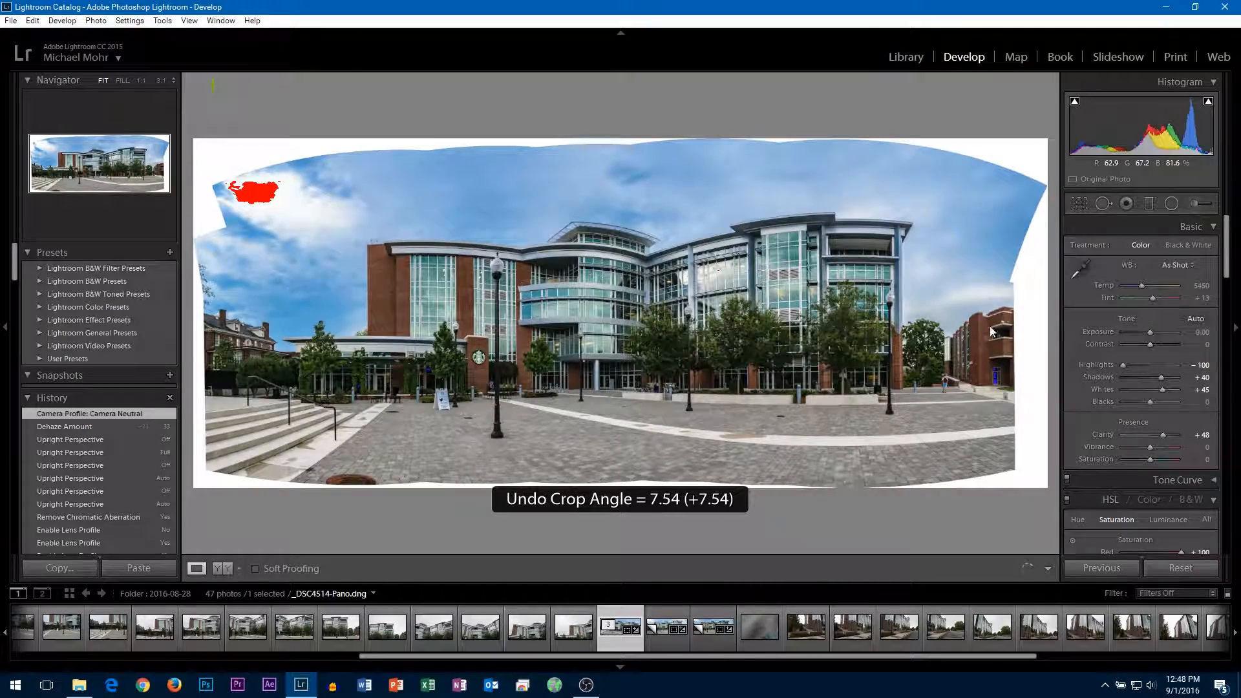
Step: Crop the panorama inward on all sides to cut away the white, uneven edges and apply the crop
{"action": "left_click_drag", "start_coordinate": [1041, 173], "coordinate": [1019, 144]}
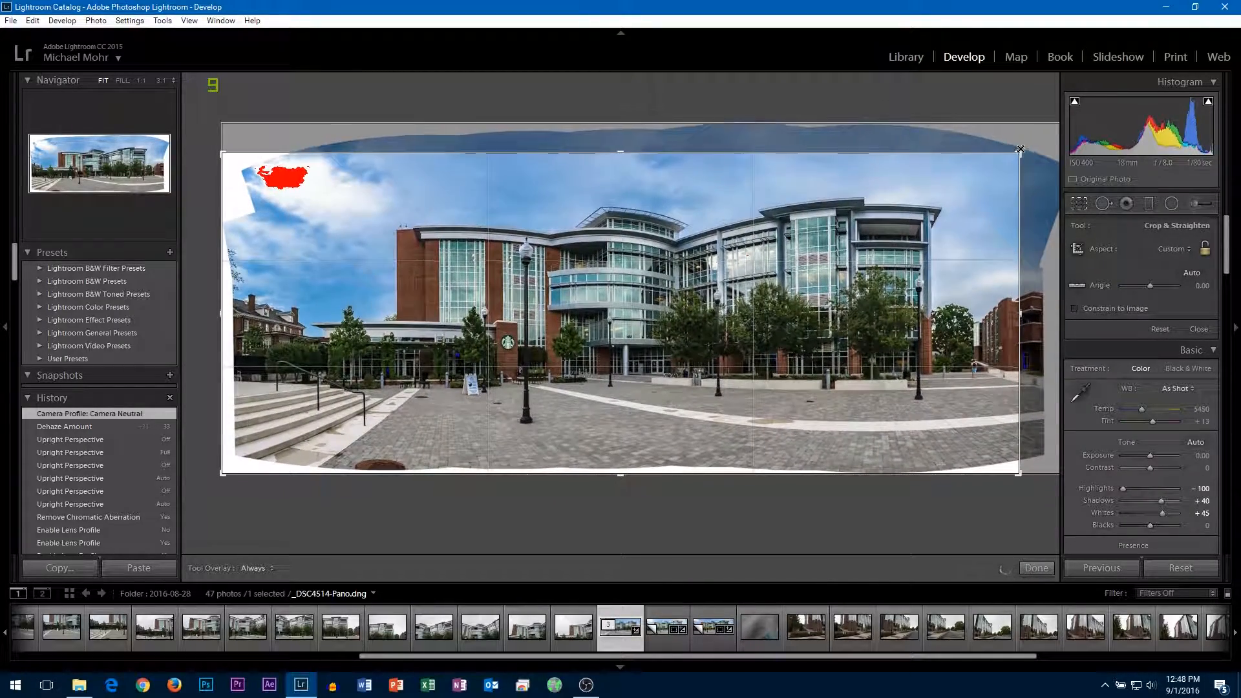
{"action": "left_click_drag", "start_coordinate": [221, 152], "coordinate": [246, 159]}
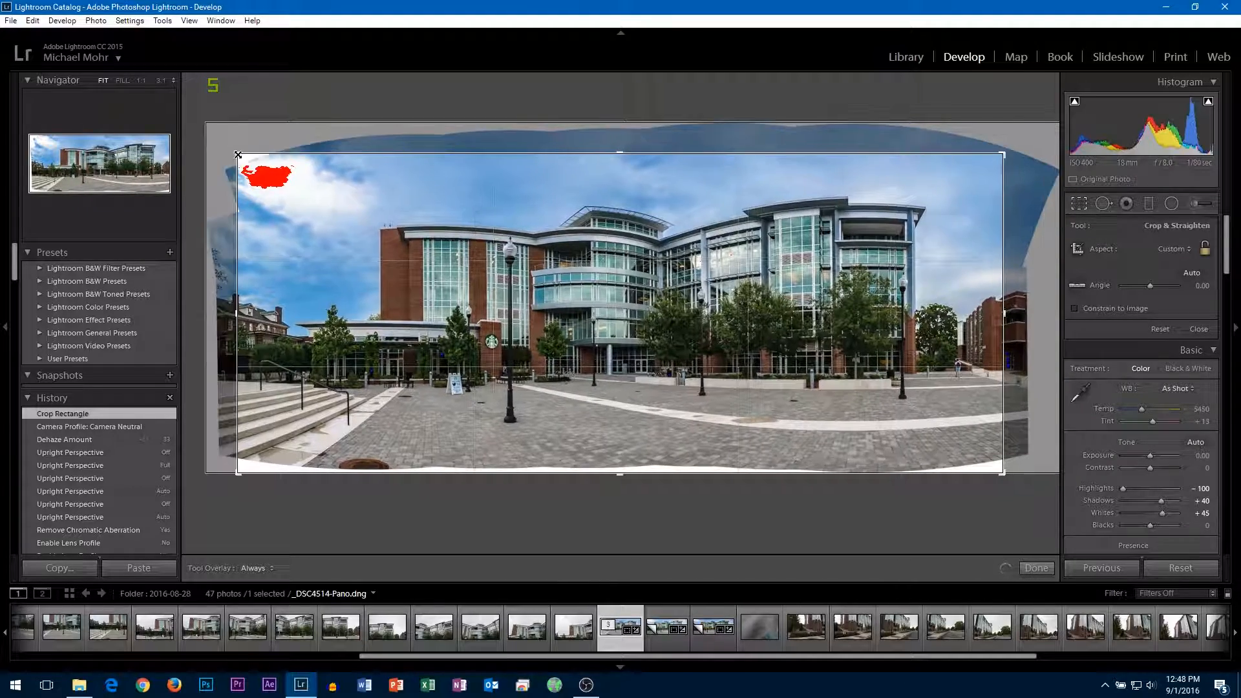
{"action": "left_click_drag", "start_coordinate": [620, 470], "coordinate": [618, 456]}
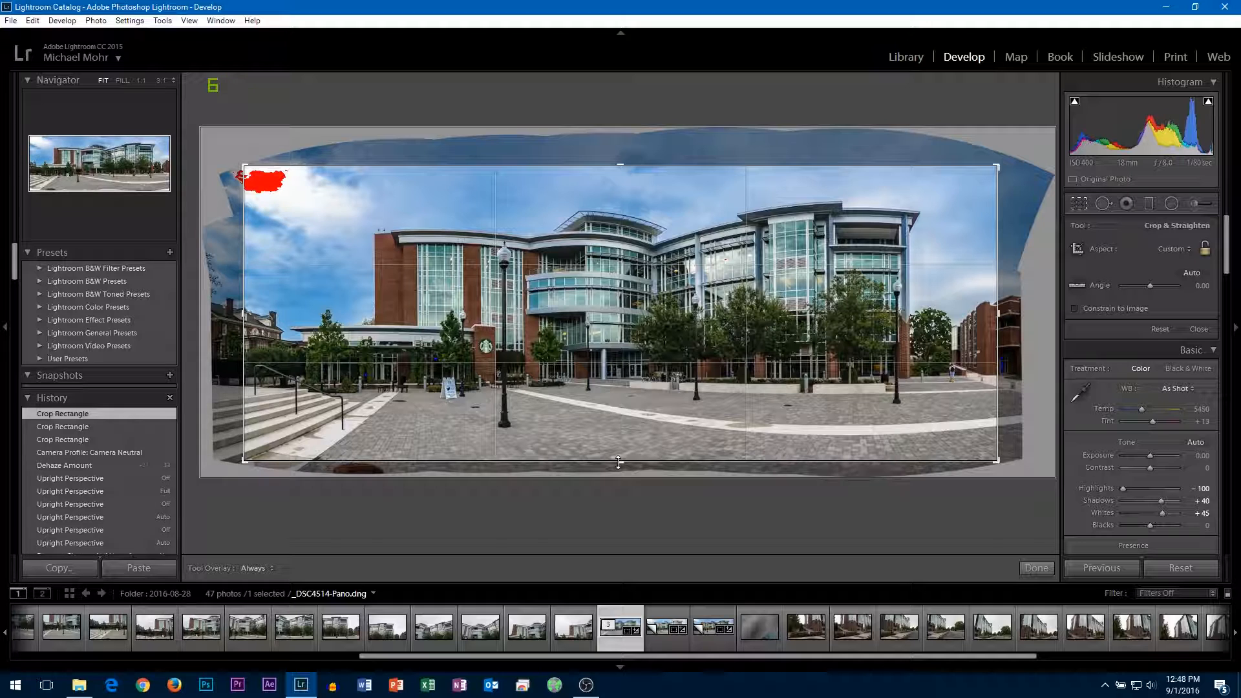
{"action": "key", "text": "Return"}
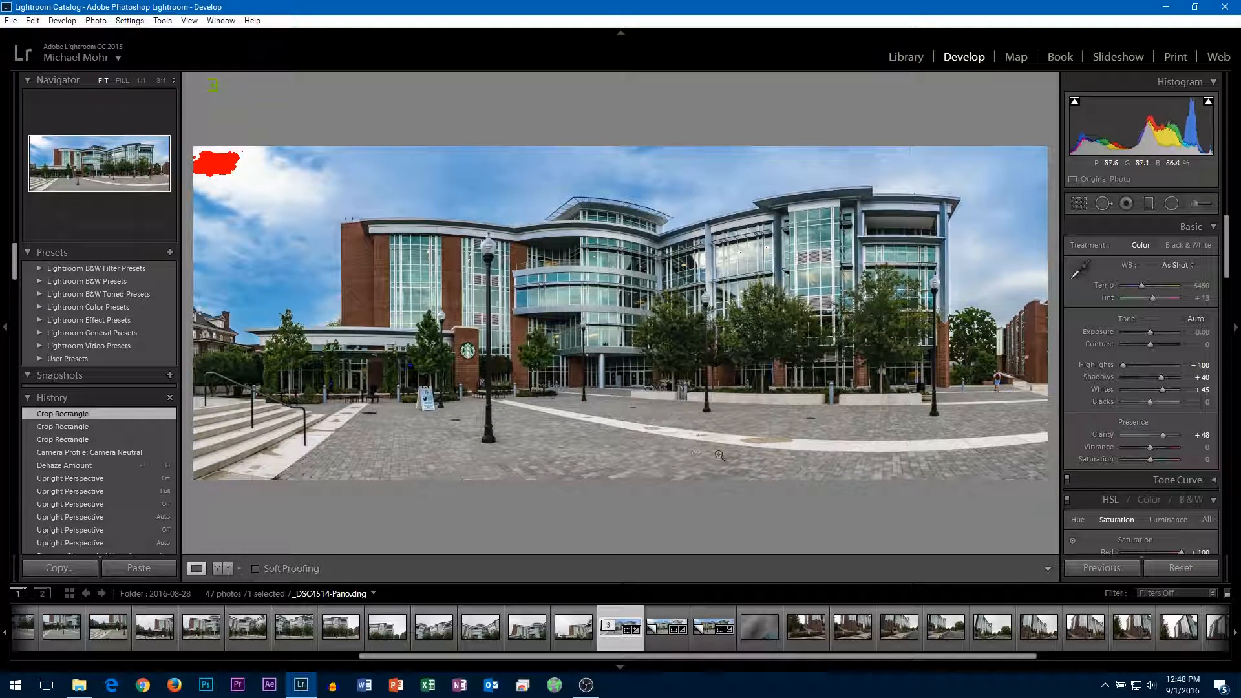
Step: Set the panorama's overall Saturation to +5
{"action": "scroll", "coordinate": [1104, 484], "scroll_direction": "down", "scroll_amount": 2}
{"action": "left_click_drag", "start_coordinate": [1150, 368], "coordinate": [1152, 369]}
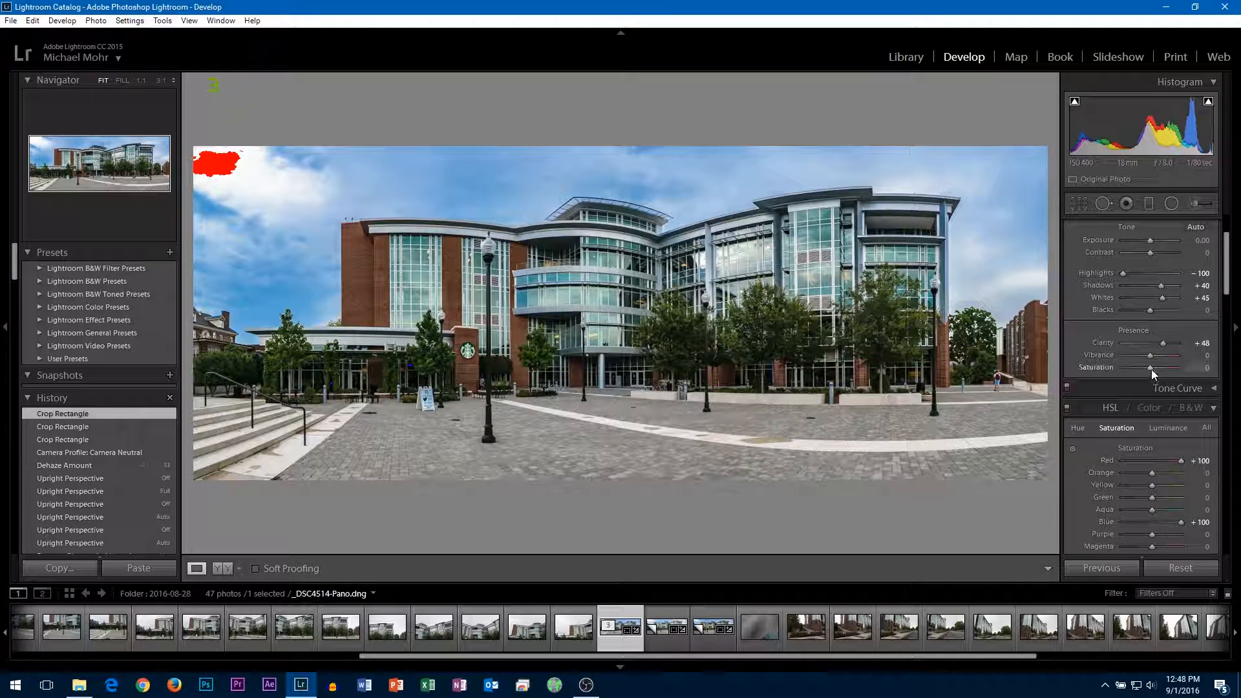
{"action": "scroll", "coordinate": [1138, 394], "scroll_direction": "down", "scroll_amount": 2}
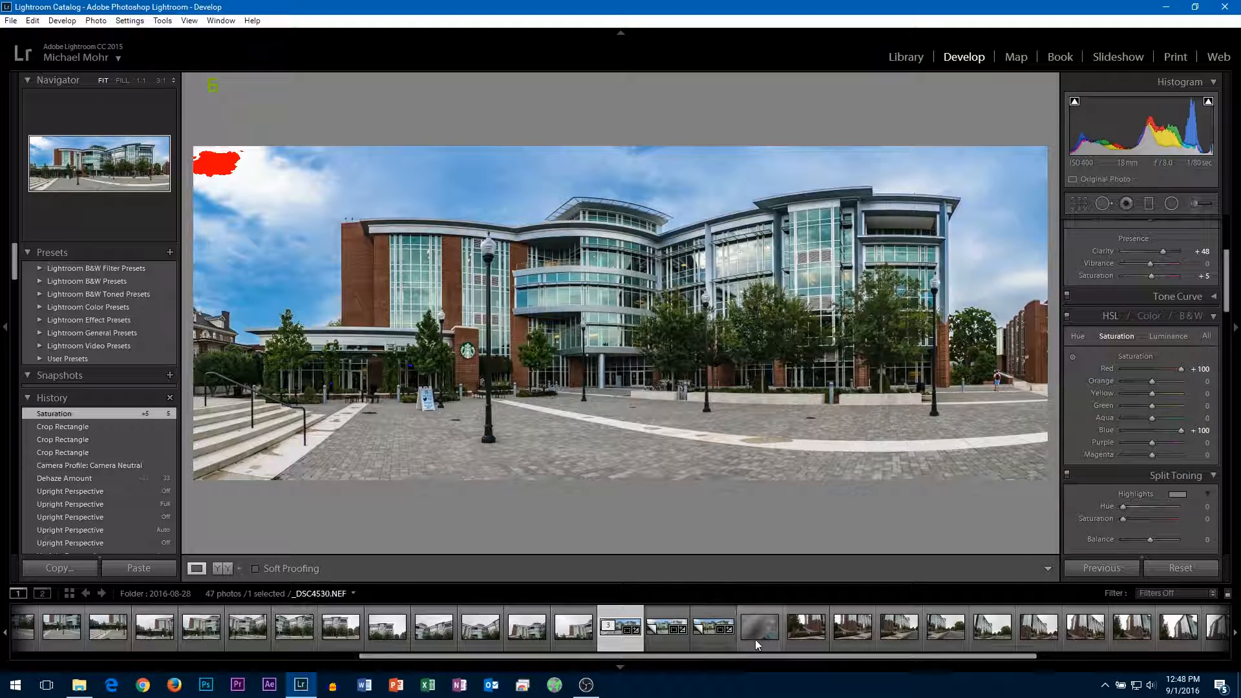
Step: Open the export settings for the selected panorama and examine the available image formats and color spaces
{"action": "scroll", "coordinate": [776, 643], "scroll_direction": "down", "scroll_amount": 3}
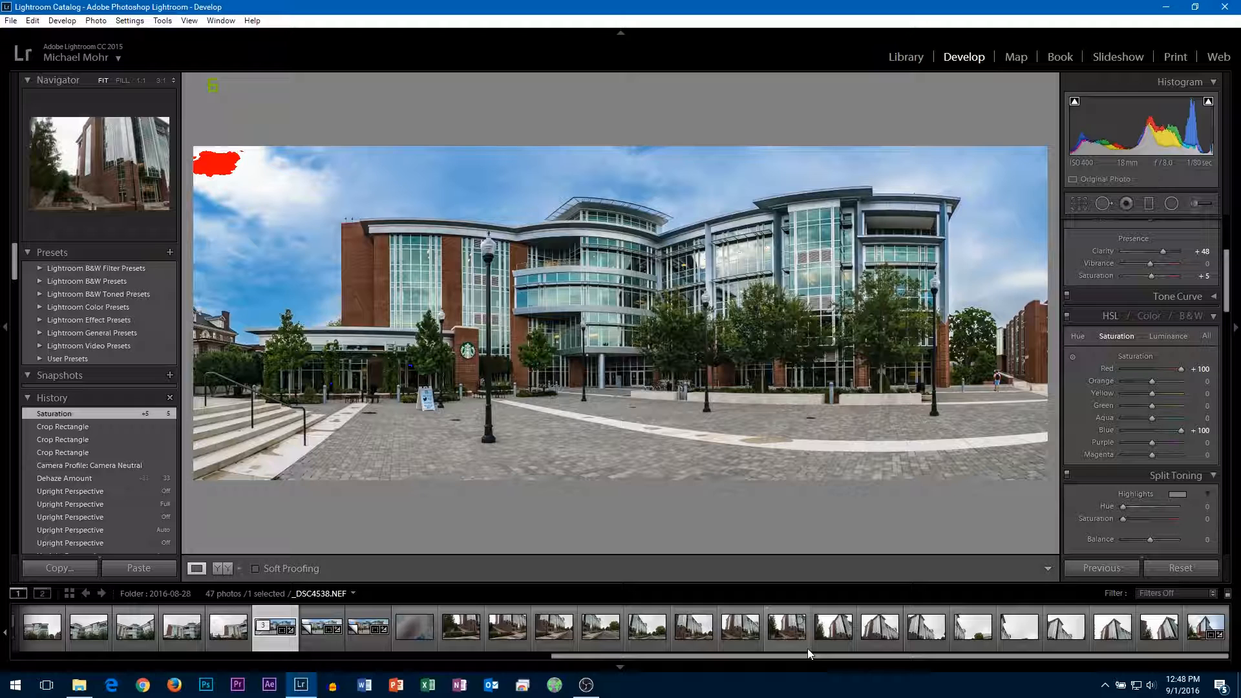
{"action": "right_click", "coordinate": [775, 636]}
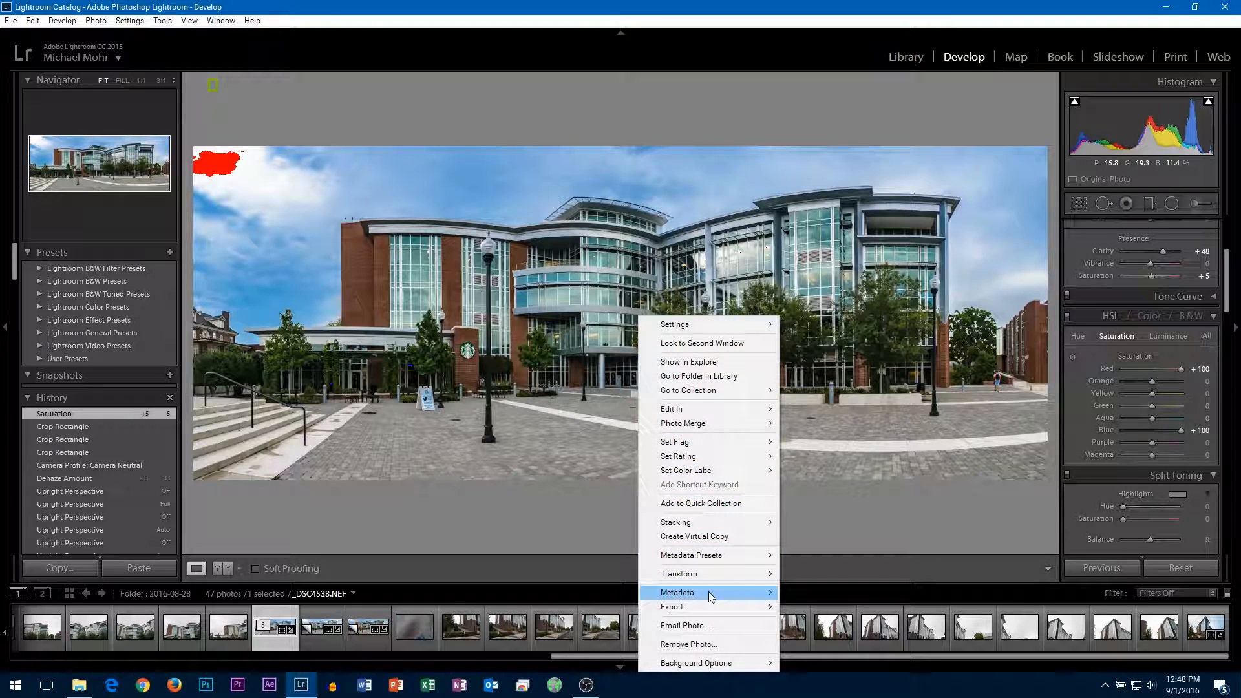
{"action": "mouse_move", "coordinate": [720, 611]}
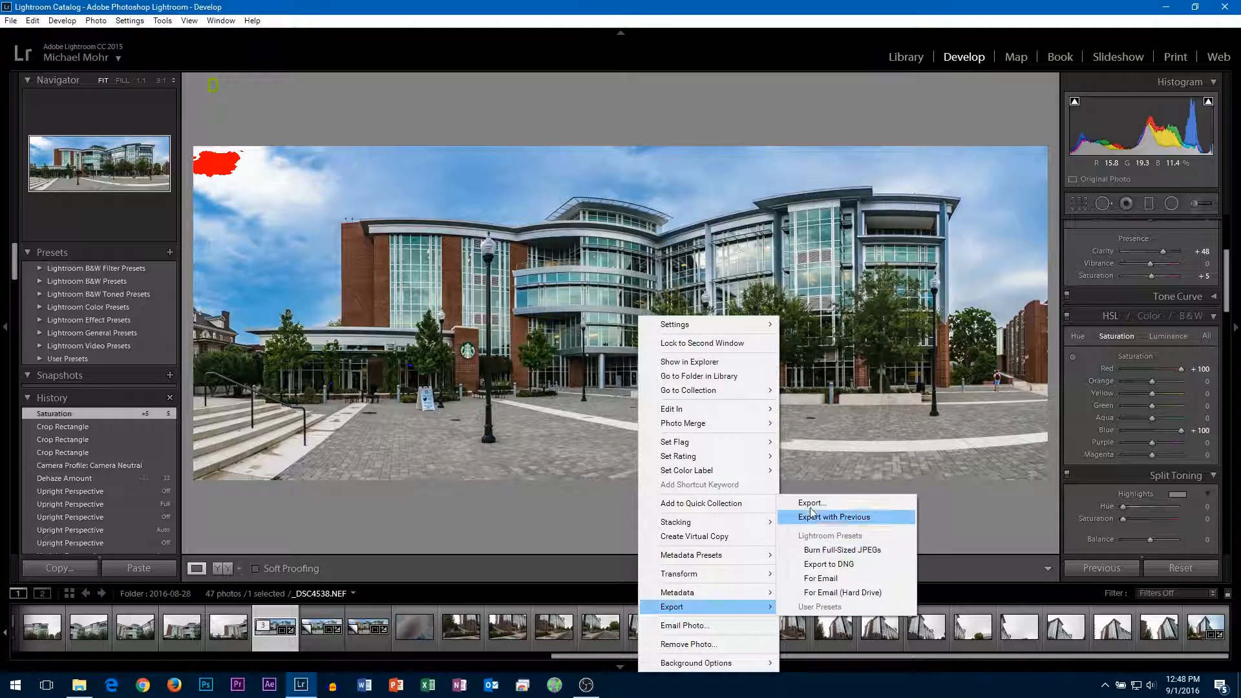
{"action": "left_click", "coordinate": [850, 506]}
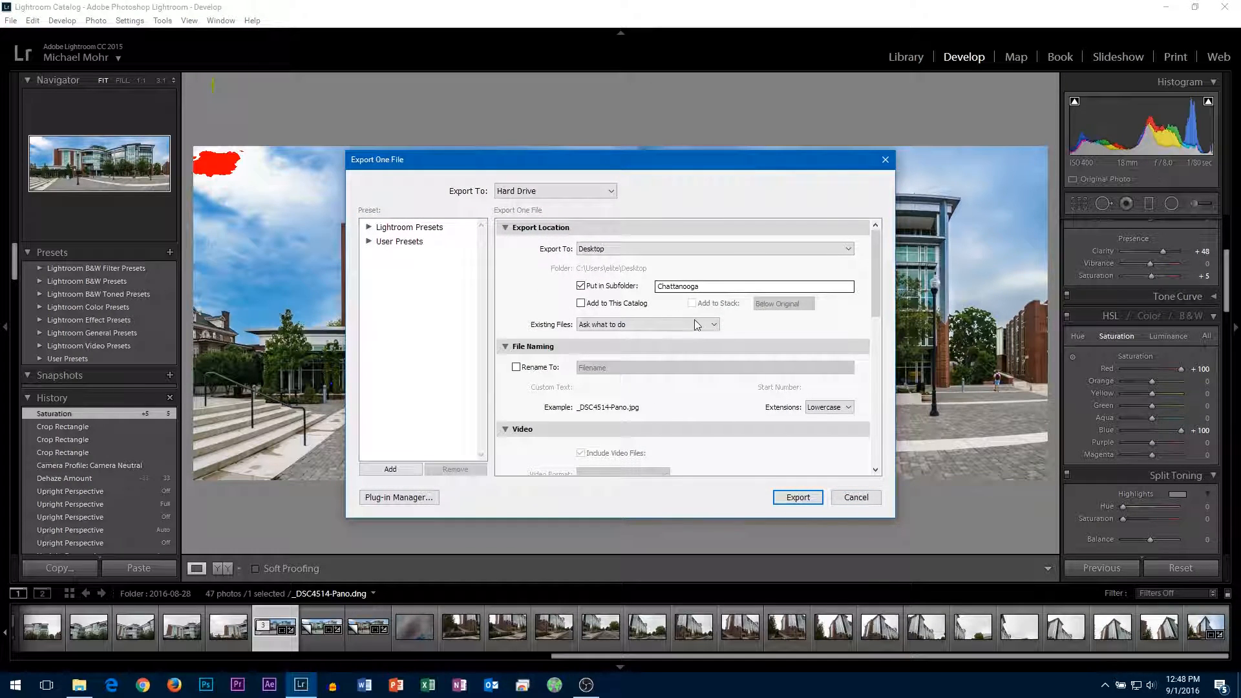
{"action": "left_click_drag", "start_coordinate": [877, 306], "coordinate": [873, 370]}
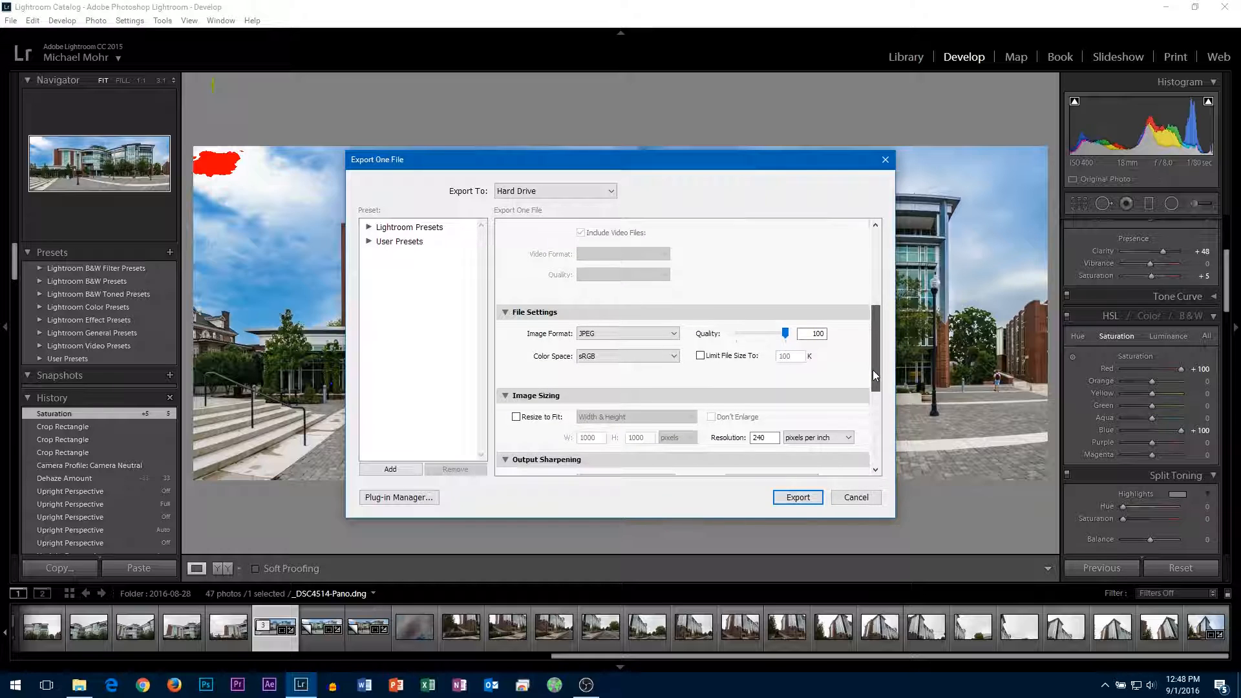
{"action": "left_click", "coordinate": [626, 335]}
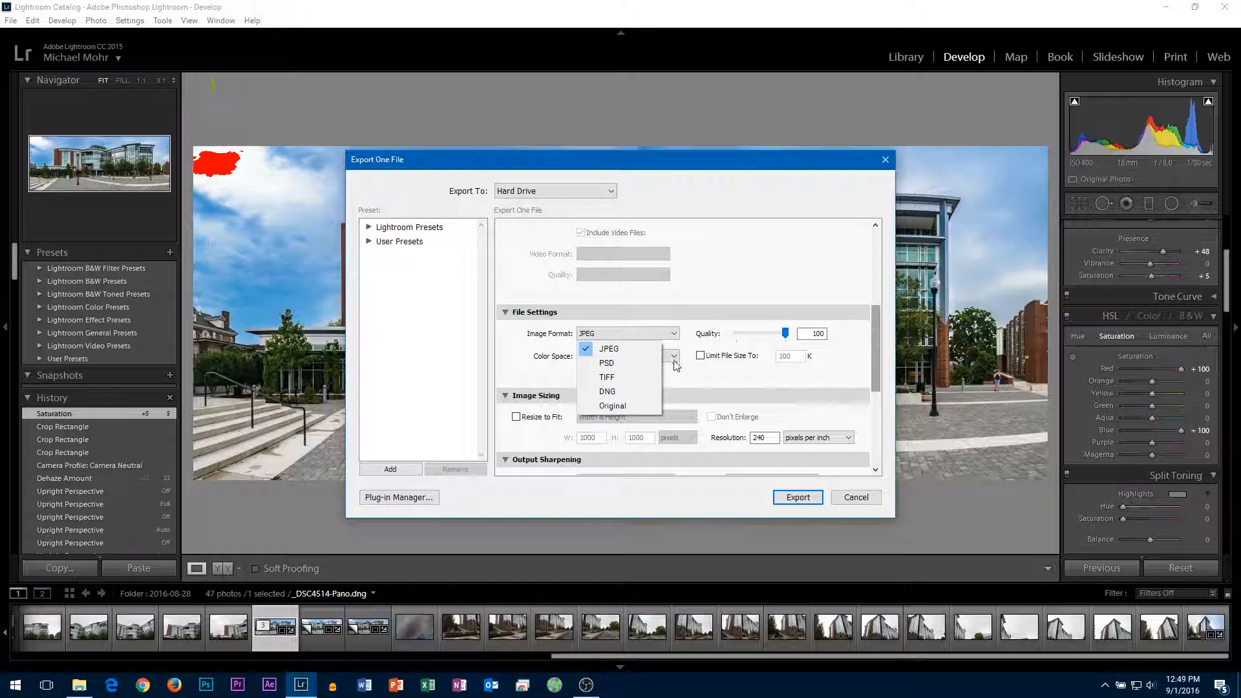
{"action": "left_click", "coordinate": [753, 379]}
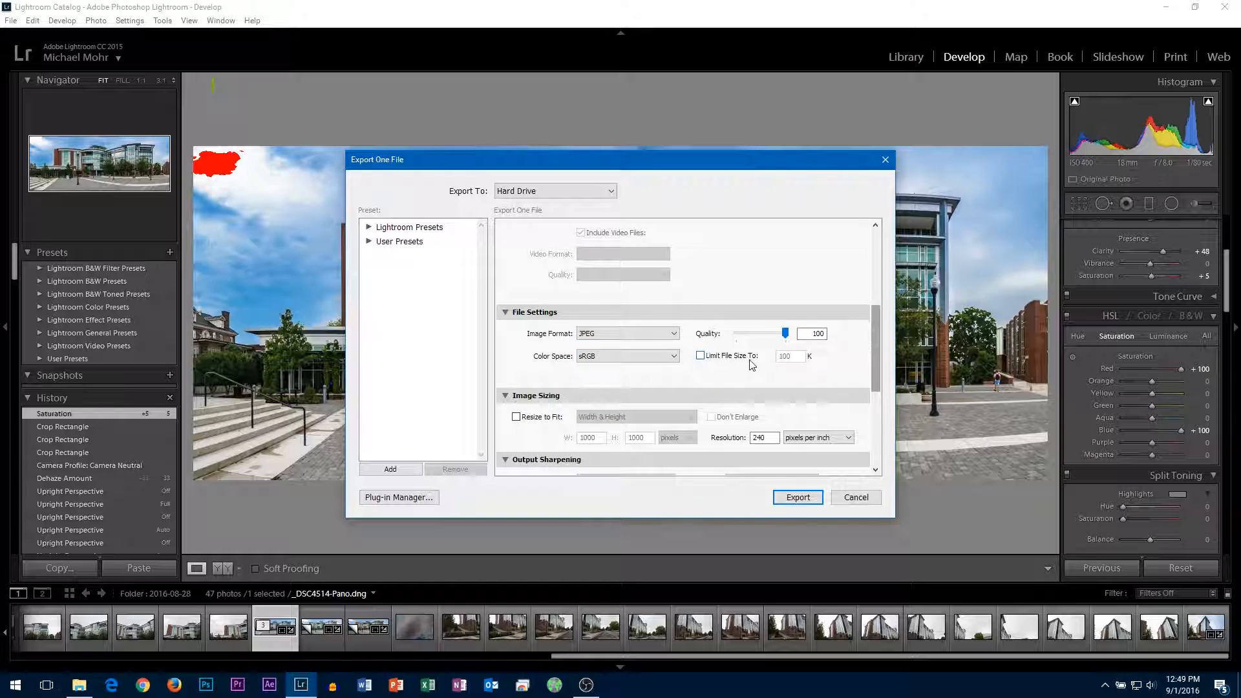
{"action": "left_click", "coordinate": [660, 356]}
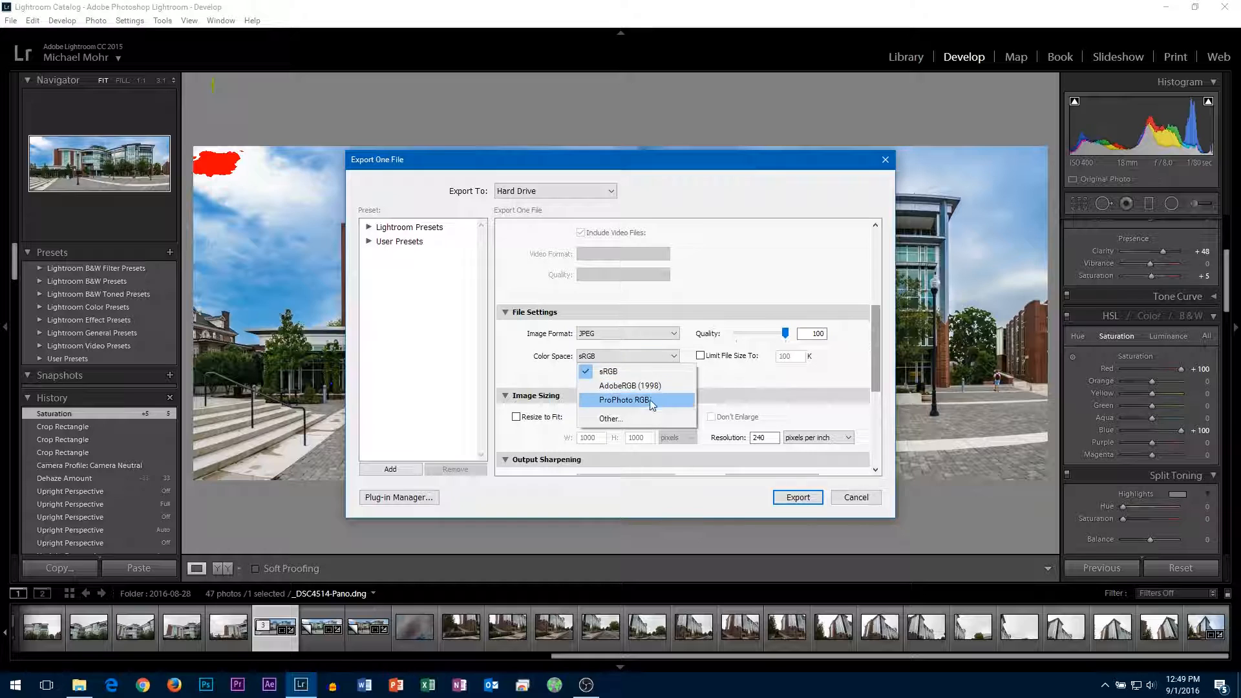
{"action": "left_click", "coordinate": [784, 395]}
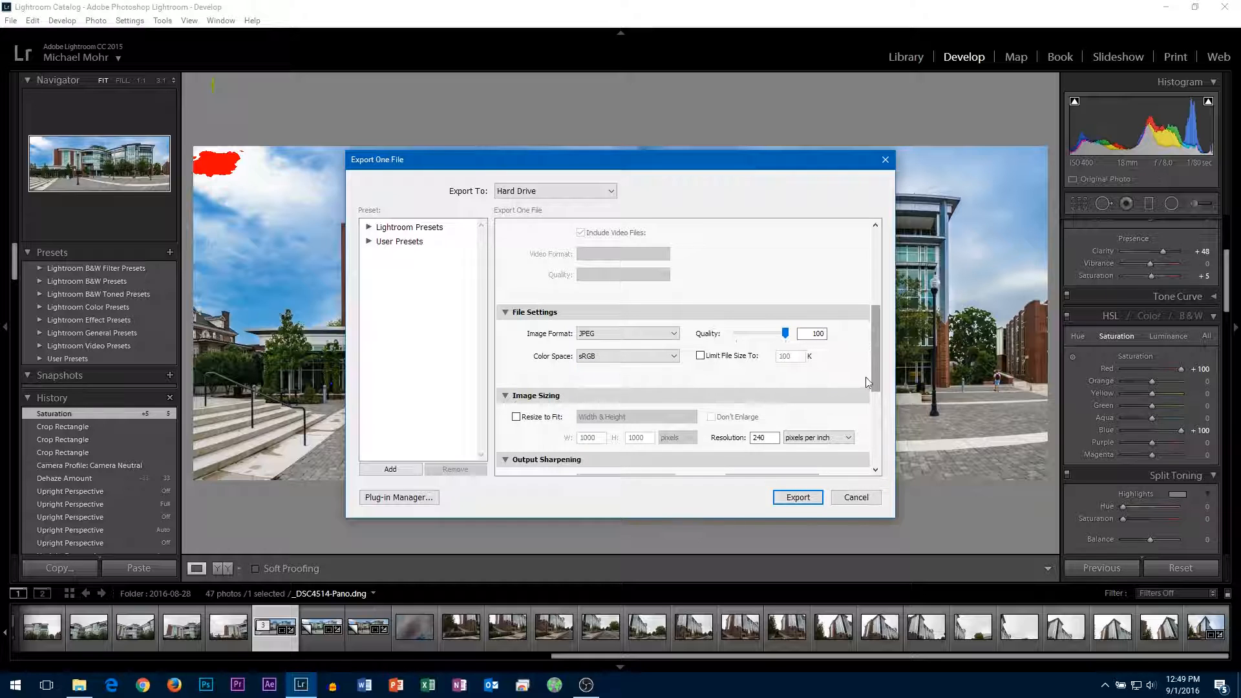
Step: Review the sharpening, metadata, watermark and post-processing export options, the user presets and the export destinations, and cancel the export
{"action": "left_click_drag", "start_coordinate": [876, 375], "coordinate": [876, 454]}
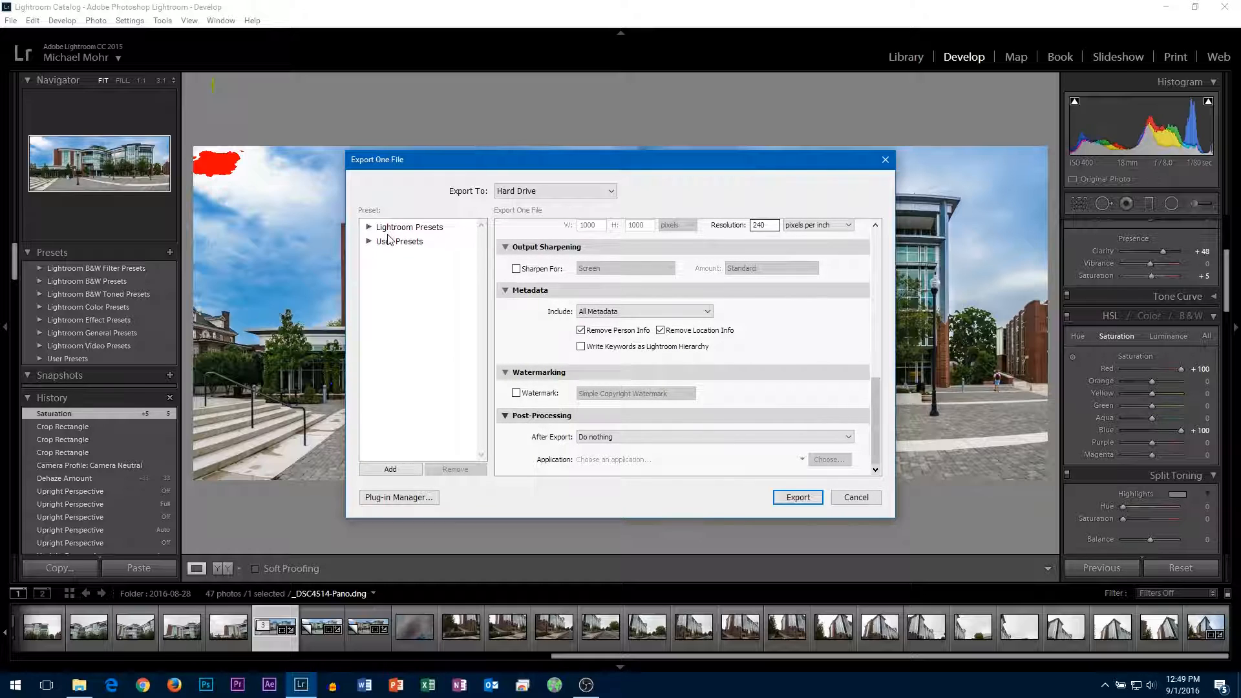
{"action": "left_click", "coordinate": [368, 243]}
{"action": "left_click", "coordinate": [369, 242]}
{"action": "left_click", "coordinate": [540, 192]}
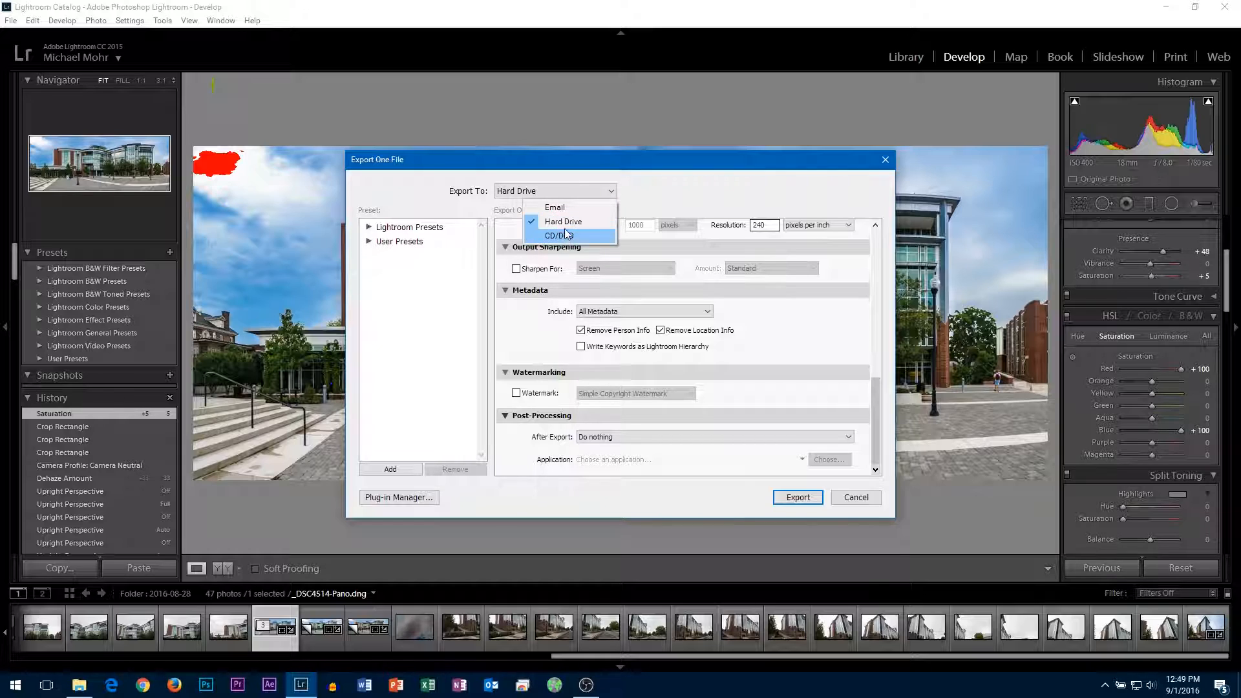
{"action": "left_click", "coordinate": [562, 221]}
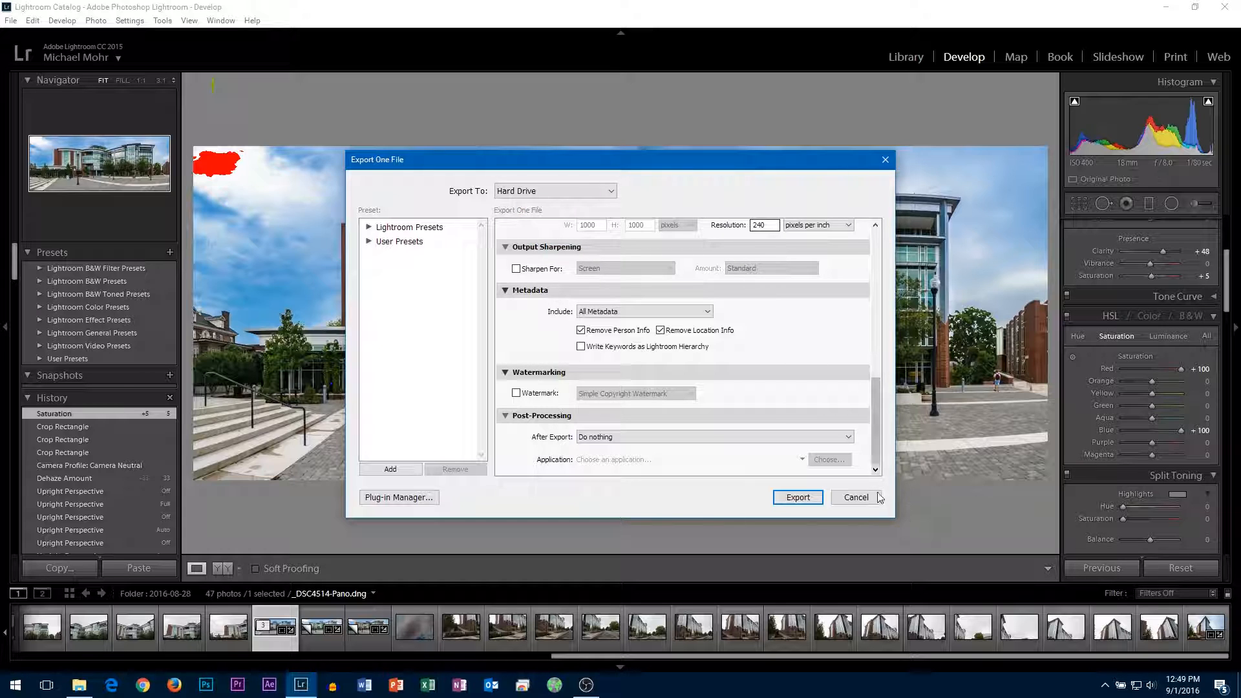
{"action": "left_click", "coordinate": [856, 497]}
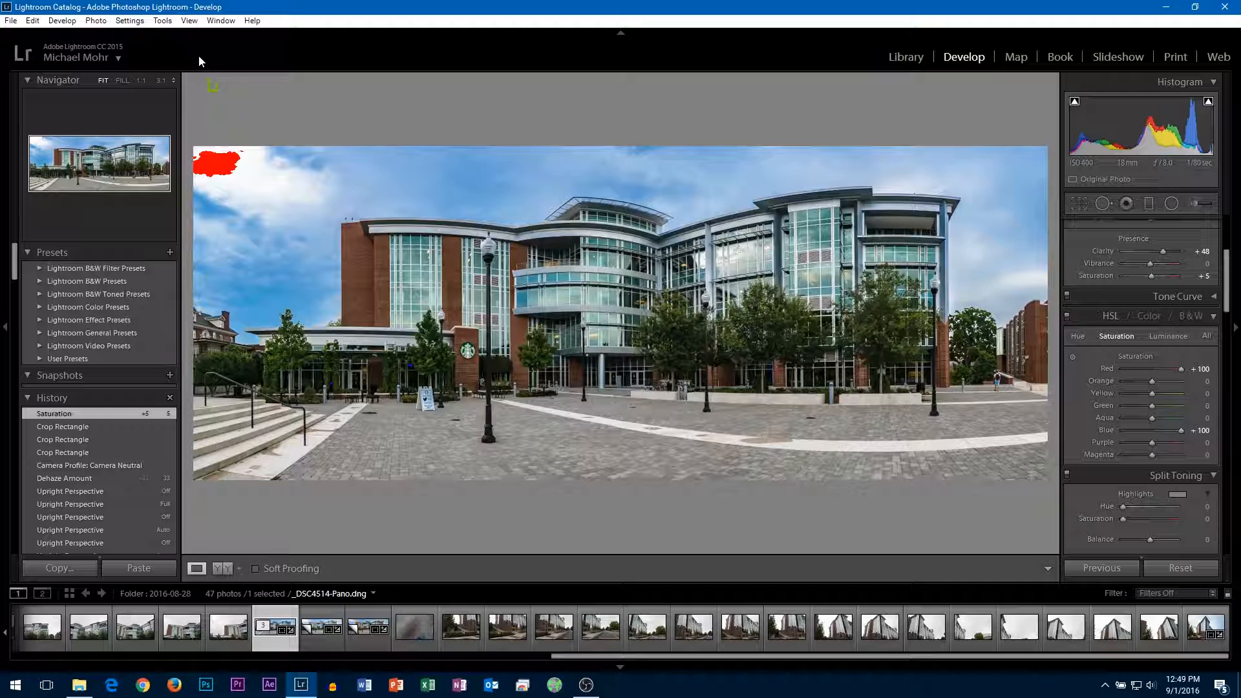
{"action": "left_click", "coordinate": [189, 20]}
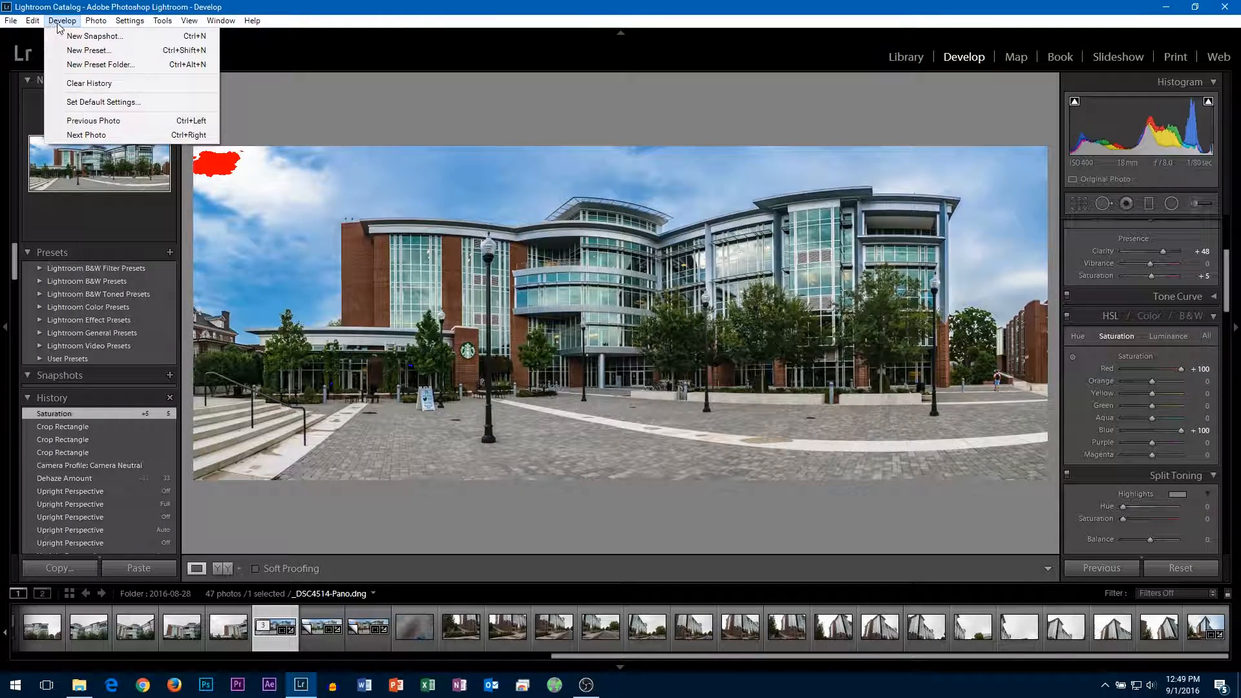
{"action": "mouse_move", "coordinate": [127, 24]}
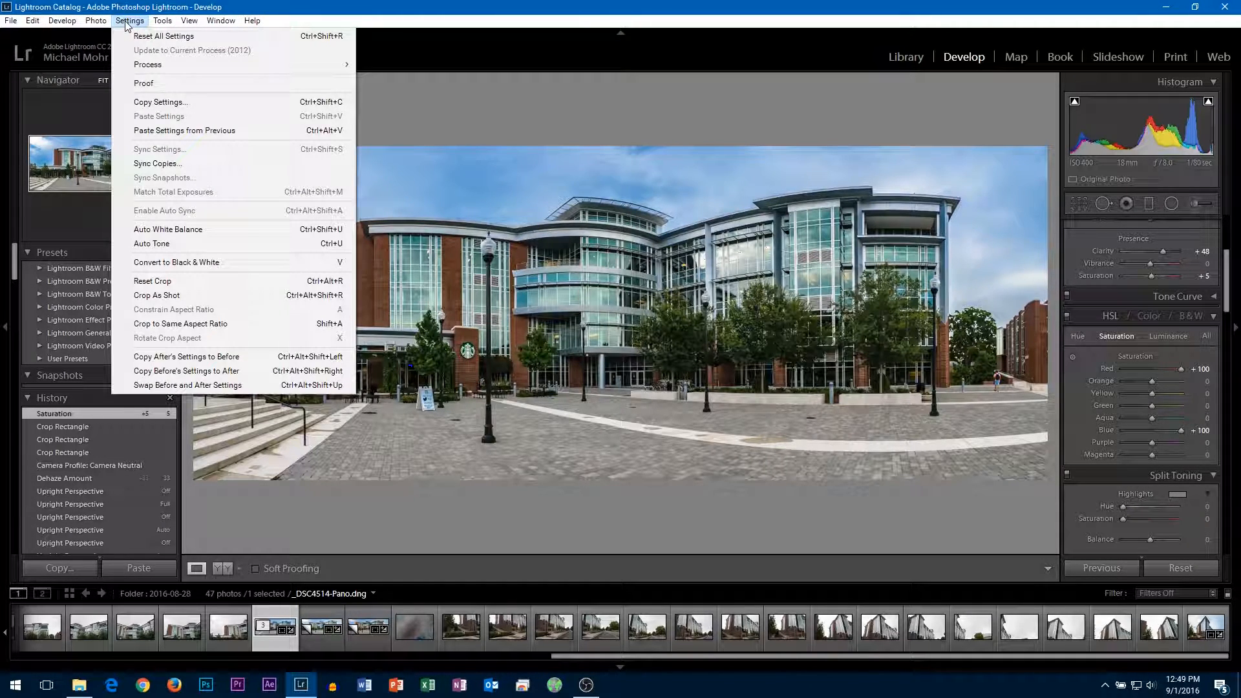
{"action": "key", "text": "Right"}
{"action": "key", "text": "Right"}
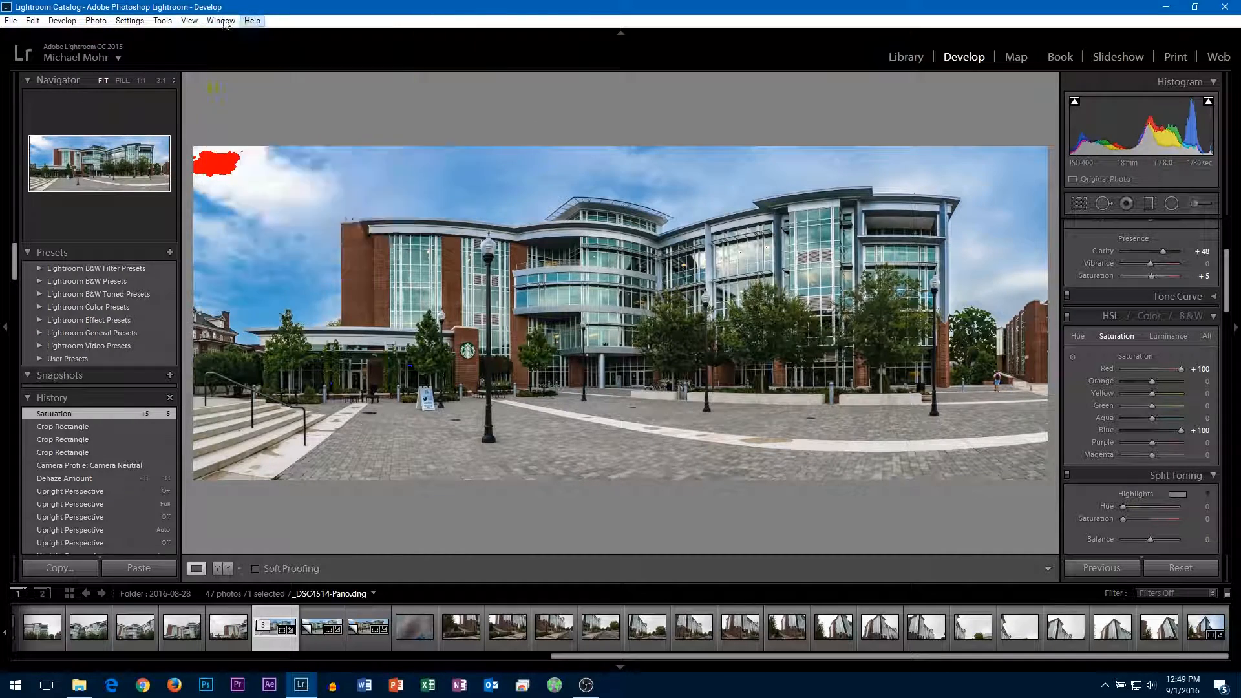
{"action": "left_click", "coordinate": [312, 7]}
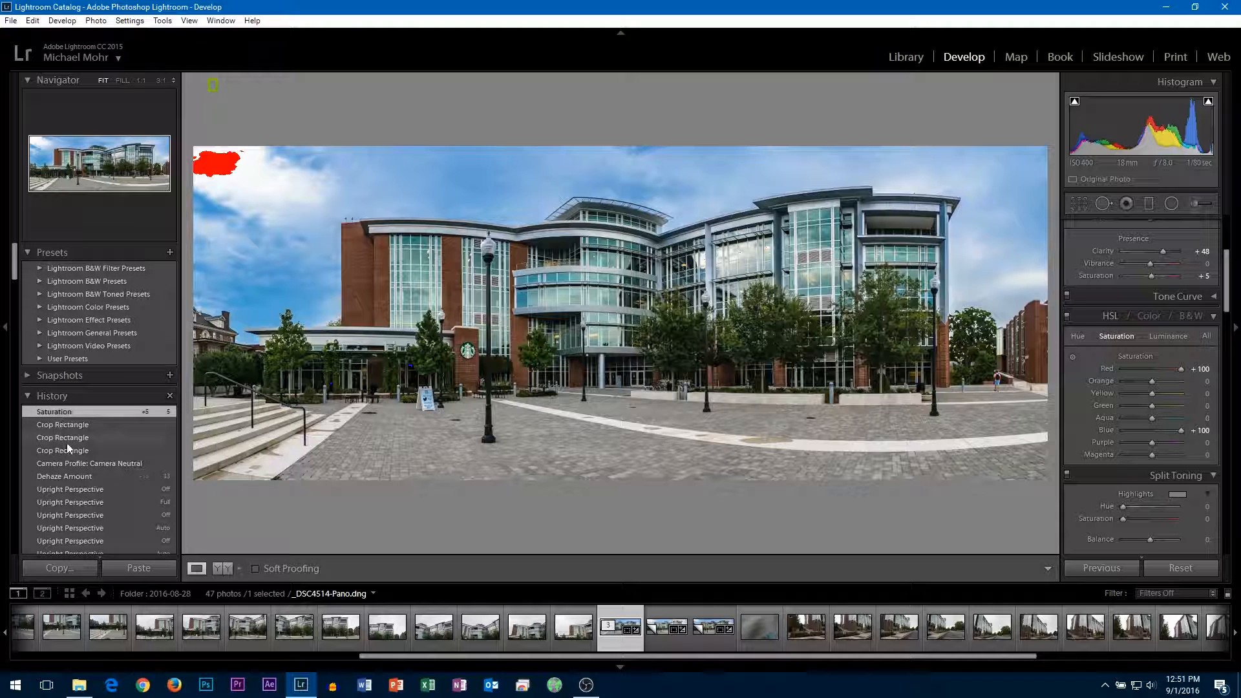
{"action": "scroll", "coordinate": [67, 443], "scroll_direction": "down", "scroll_amount": 5}
{"action": "scroll", "coordinate": [77, 476], "scroll_direction": "up", "scroll_amount": 6}
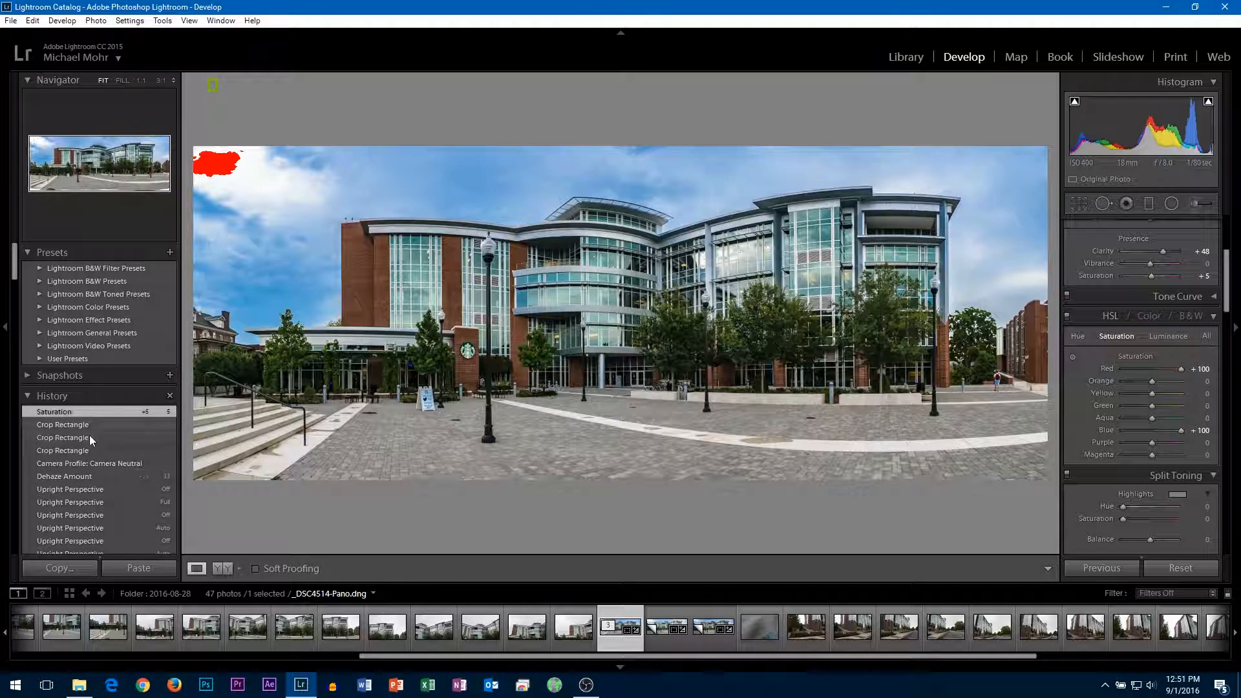